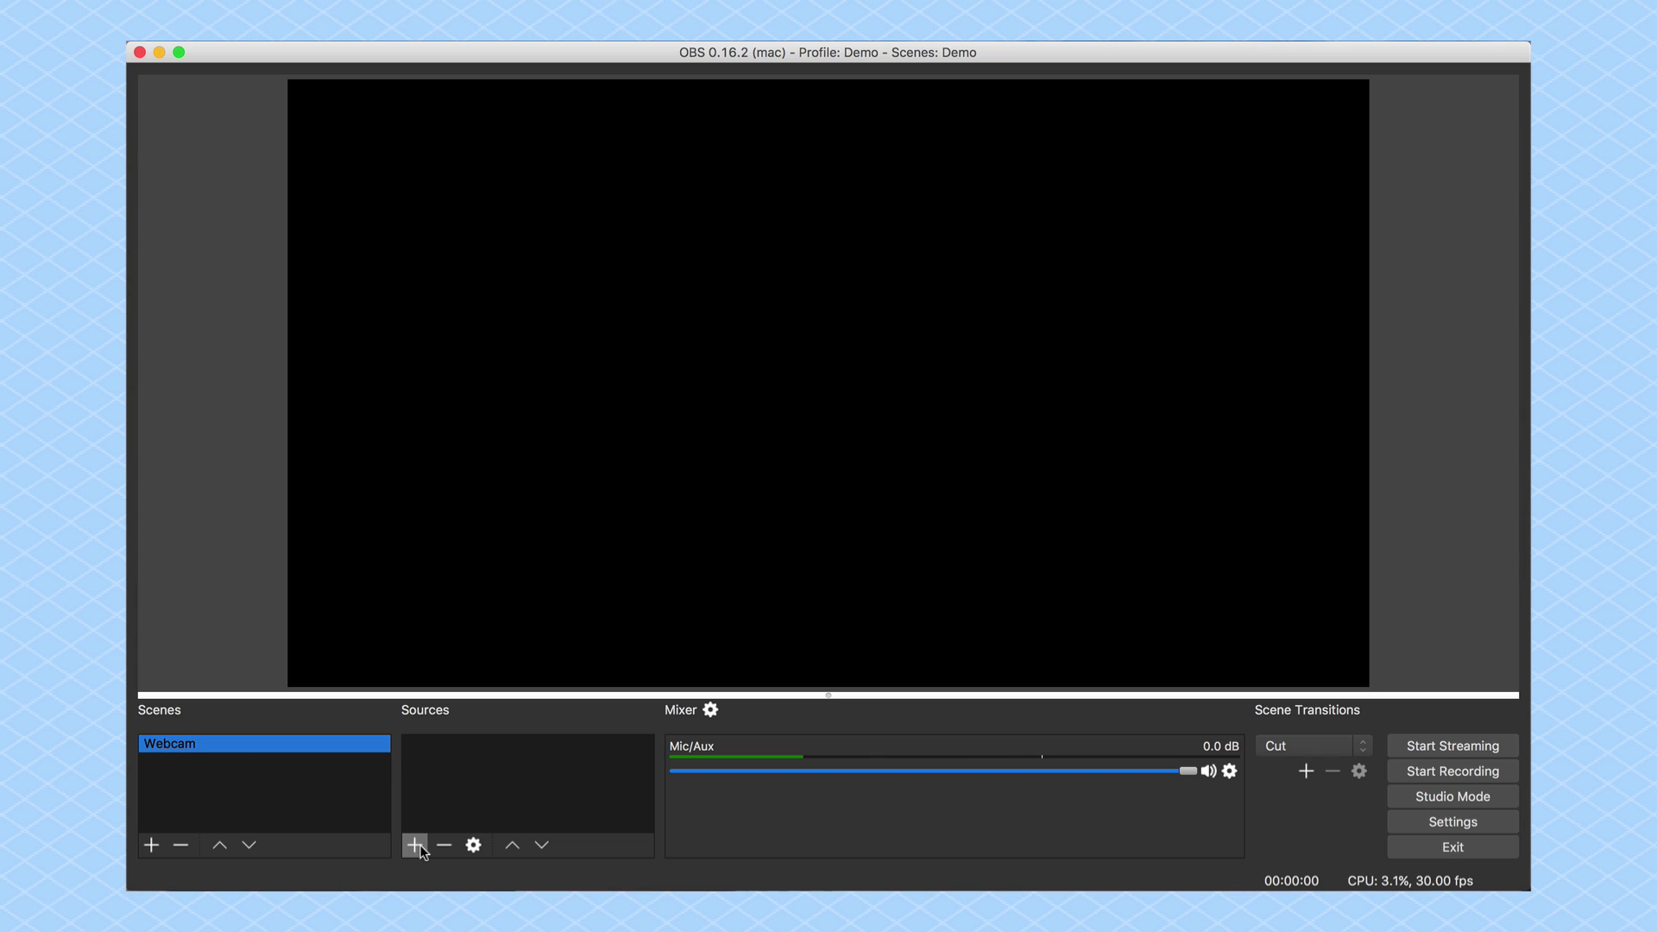
Step: Bring up the context menu for the new Webcam scene
right_click(192, 742)
Step: Rename the scene to 'Webcam Only'
click(238, 616)
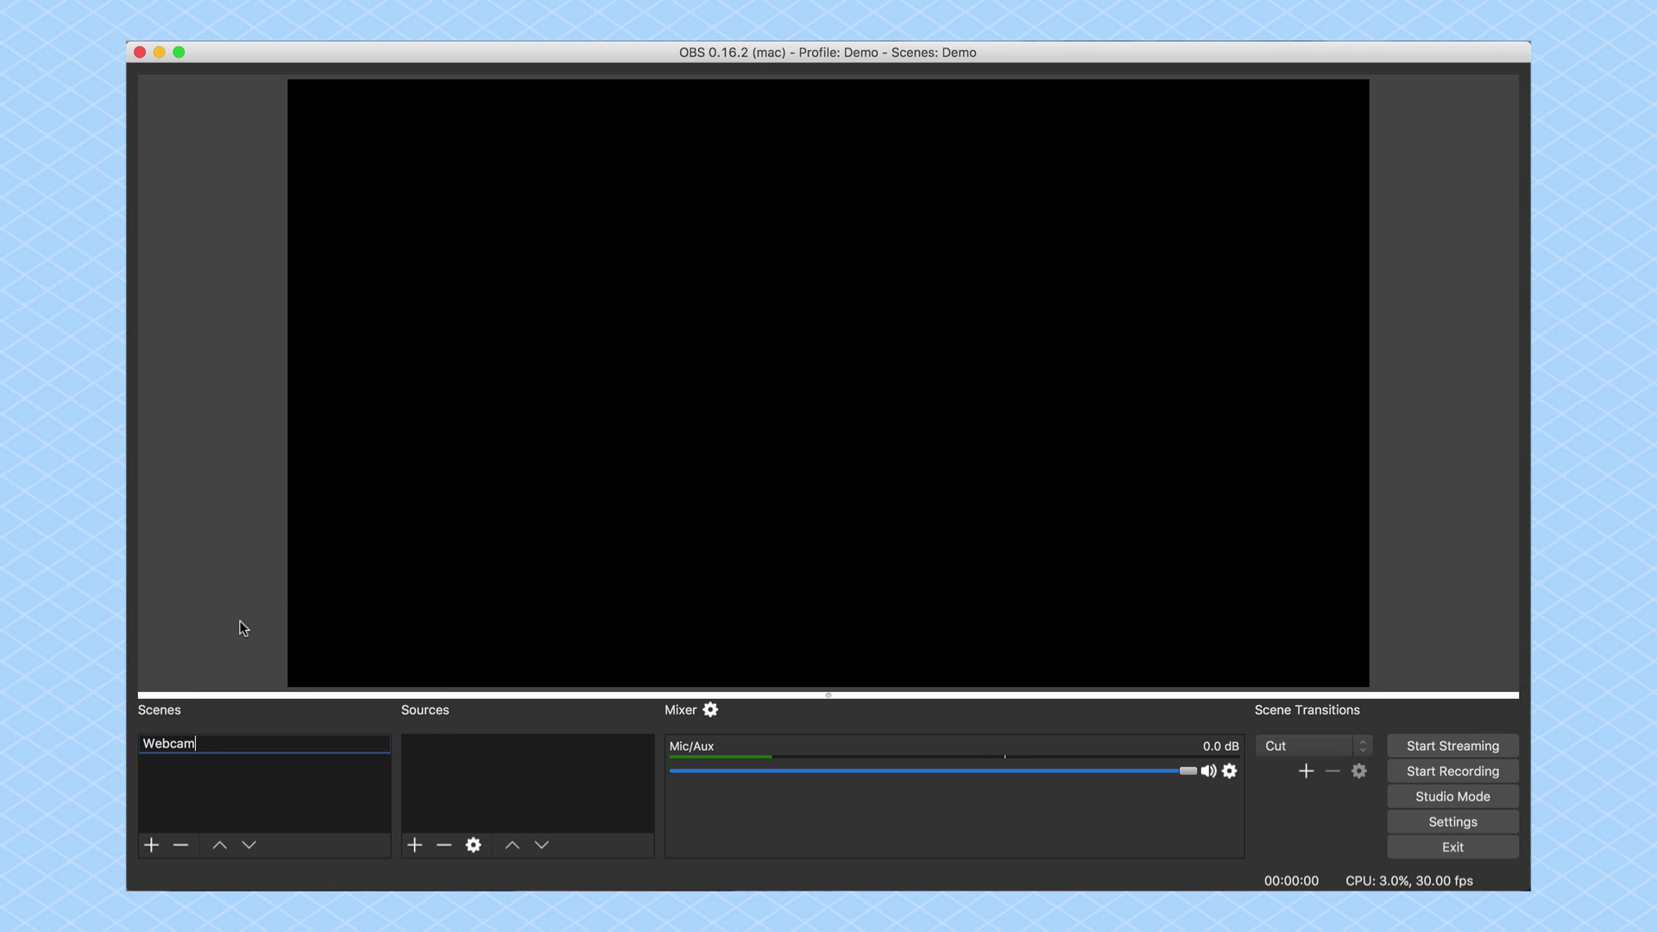
text(Only)
key(Return)
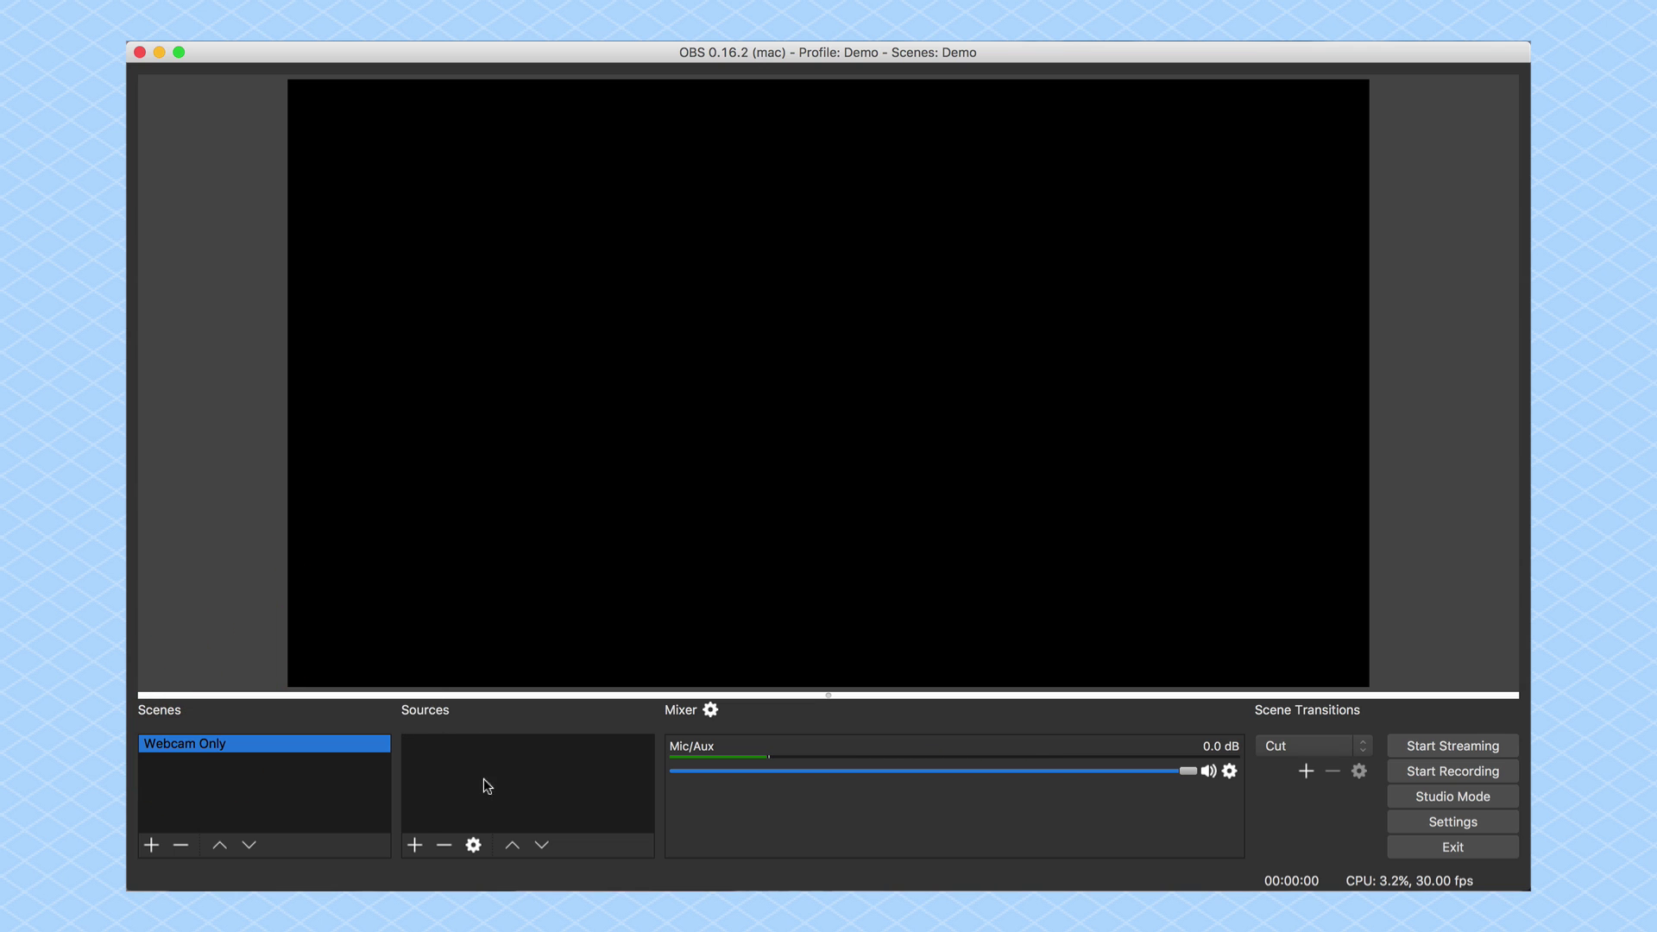
Step: Add a Video Capture Device source named Webcam using the HD Pro Webcam C920
click(415, 845)
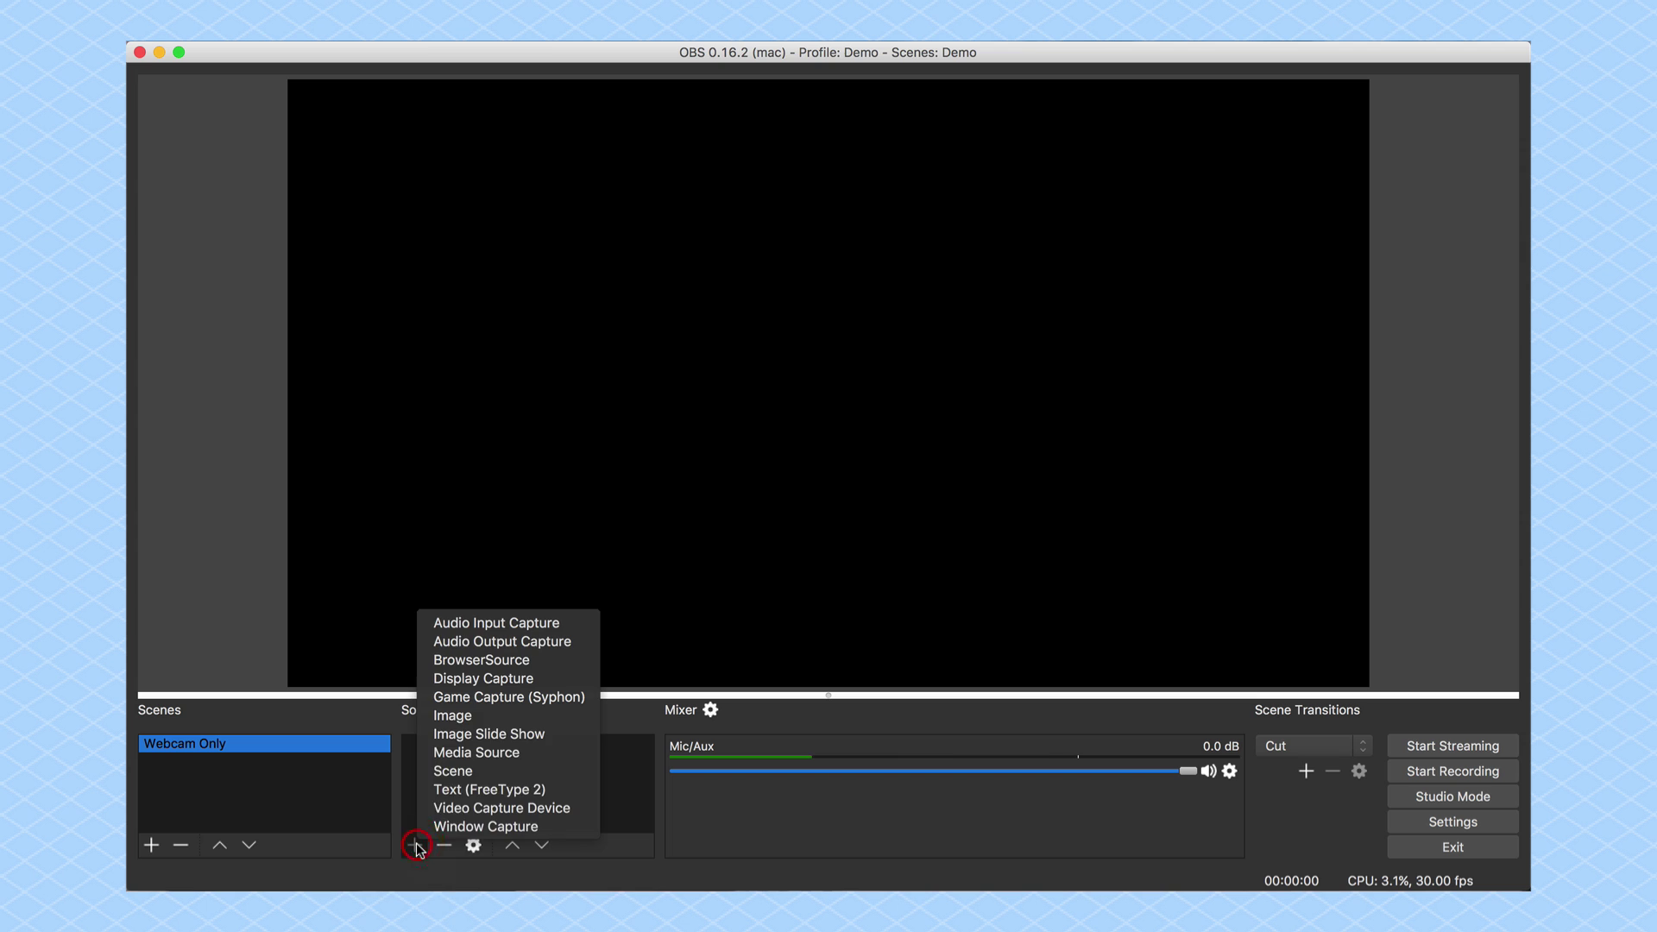
click(454, 804)
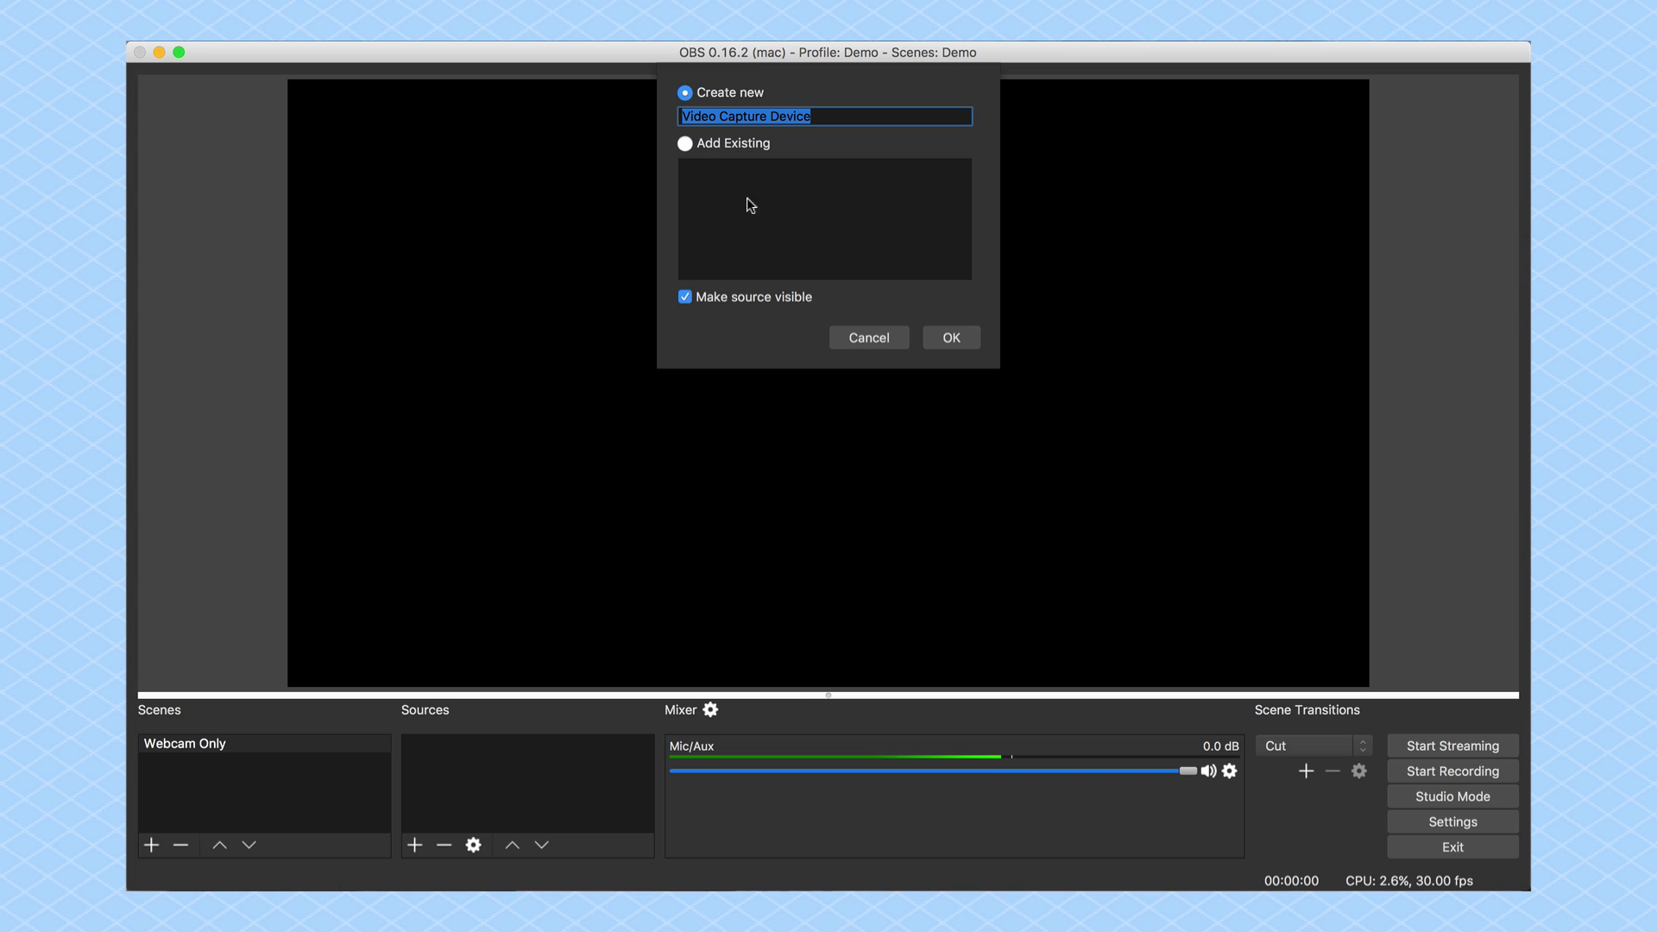
text(Webcam)
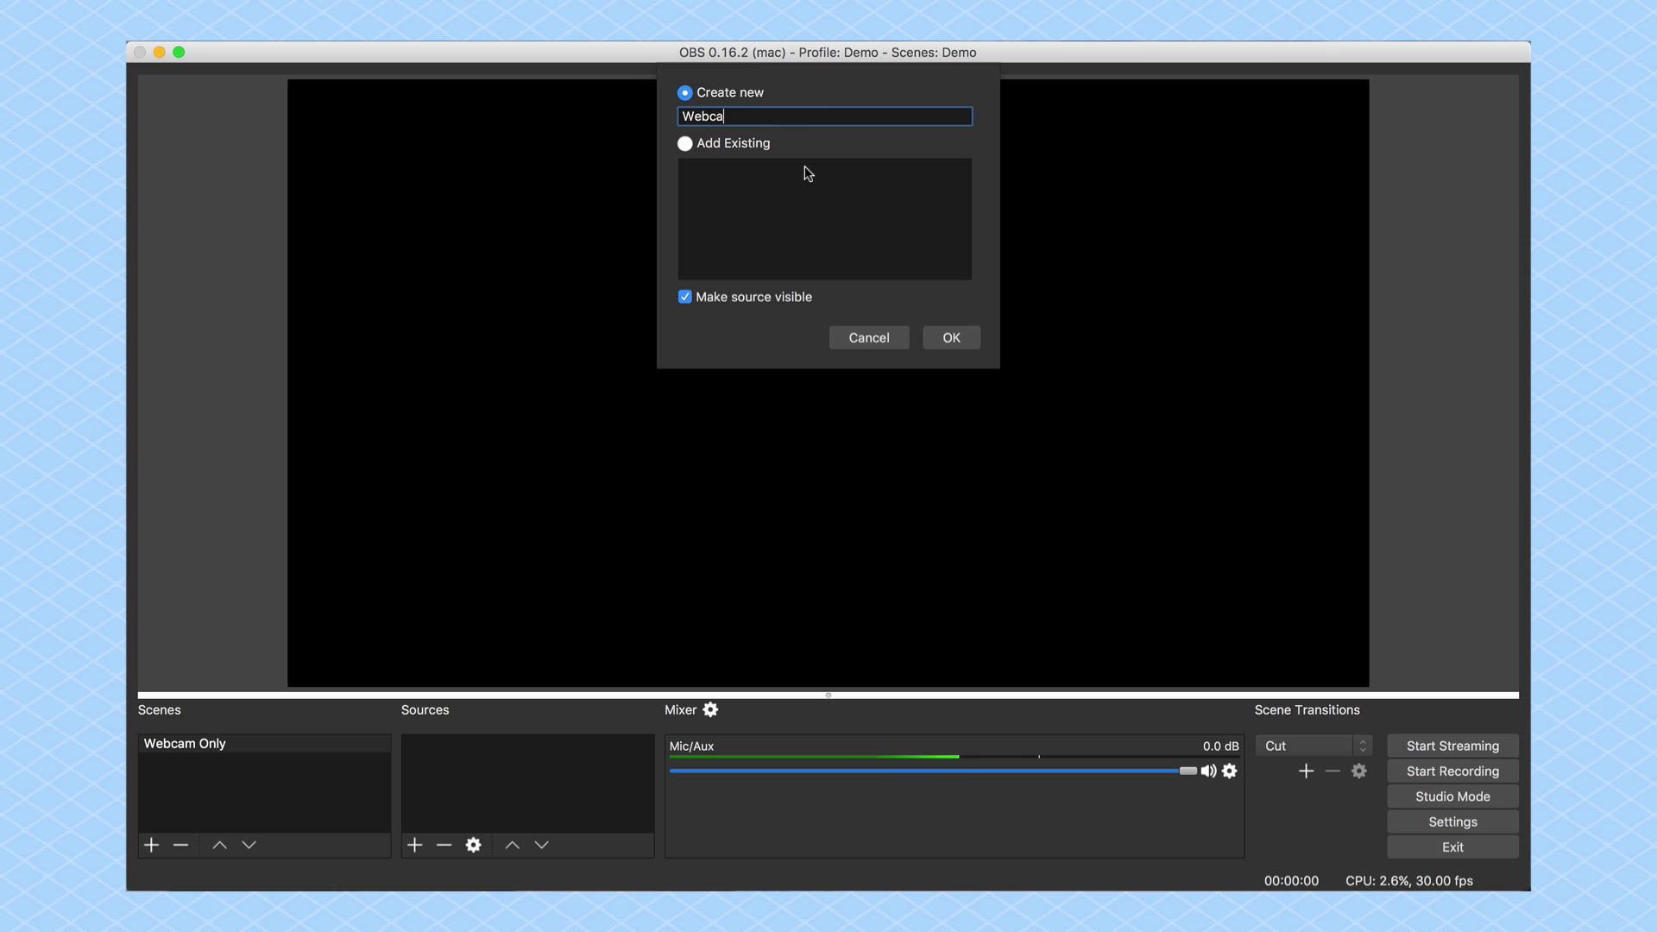
click(951, 333)
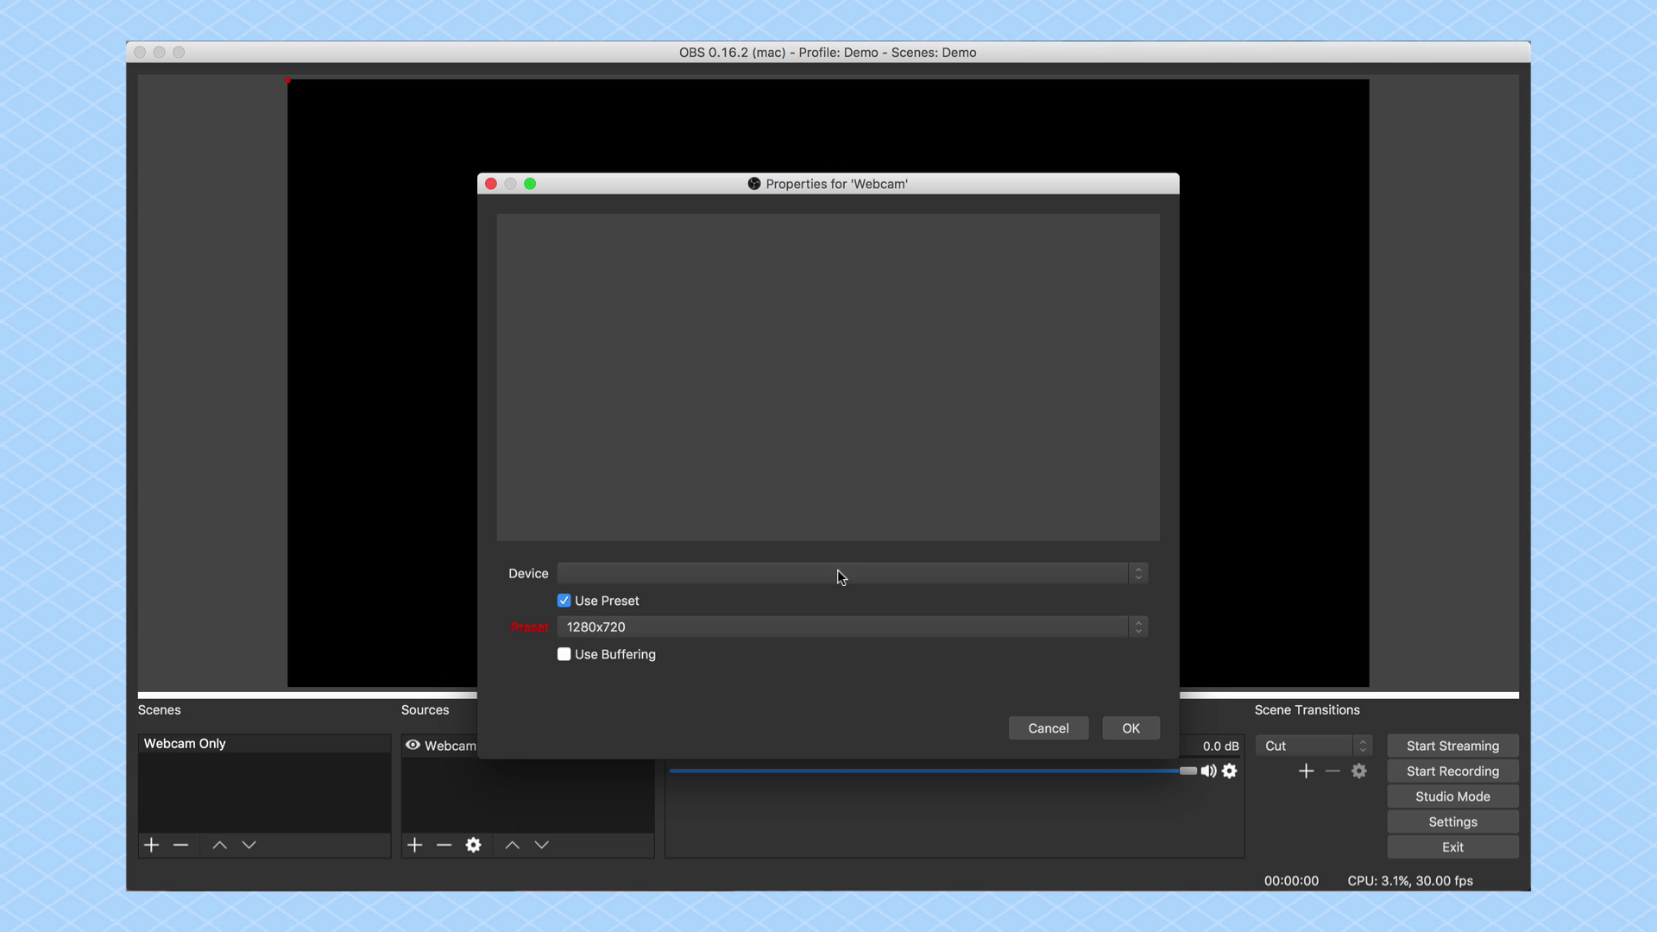
click(839, 574)
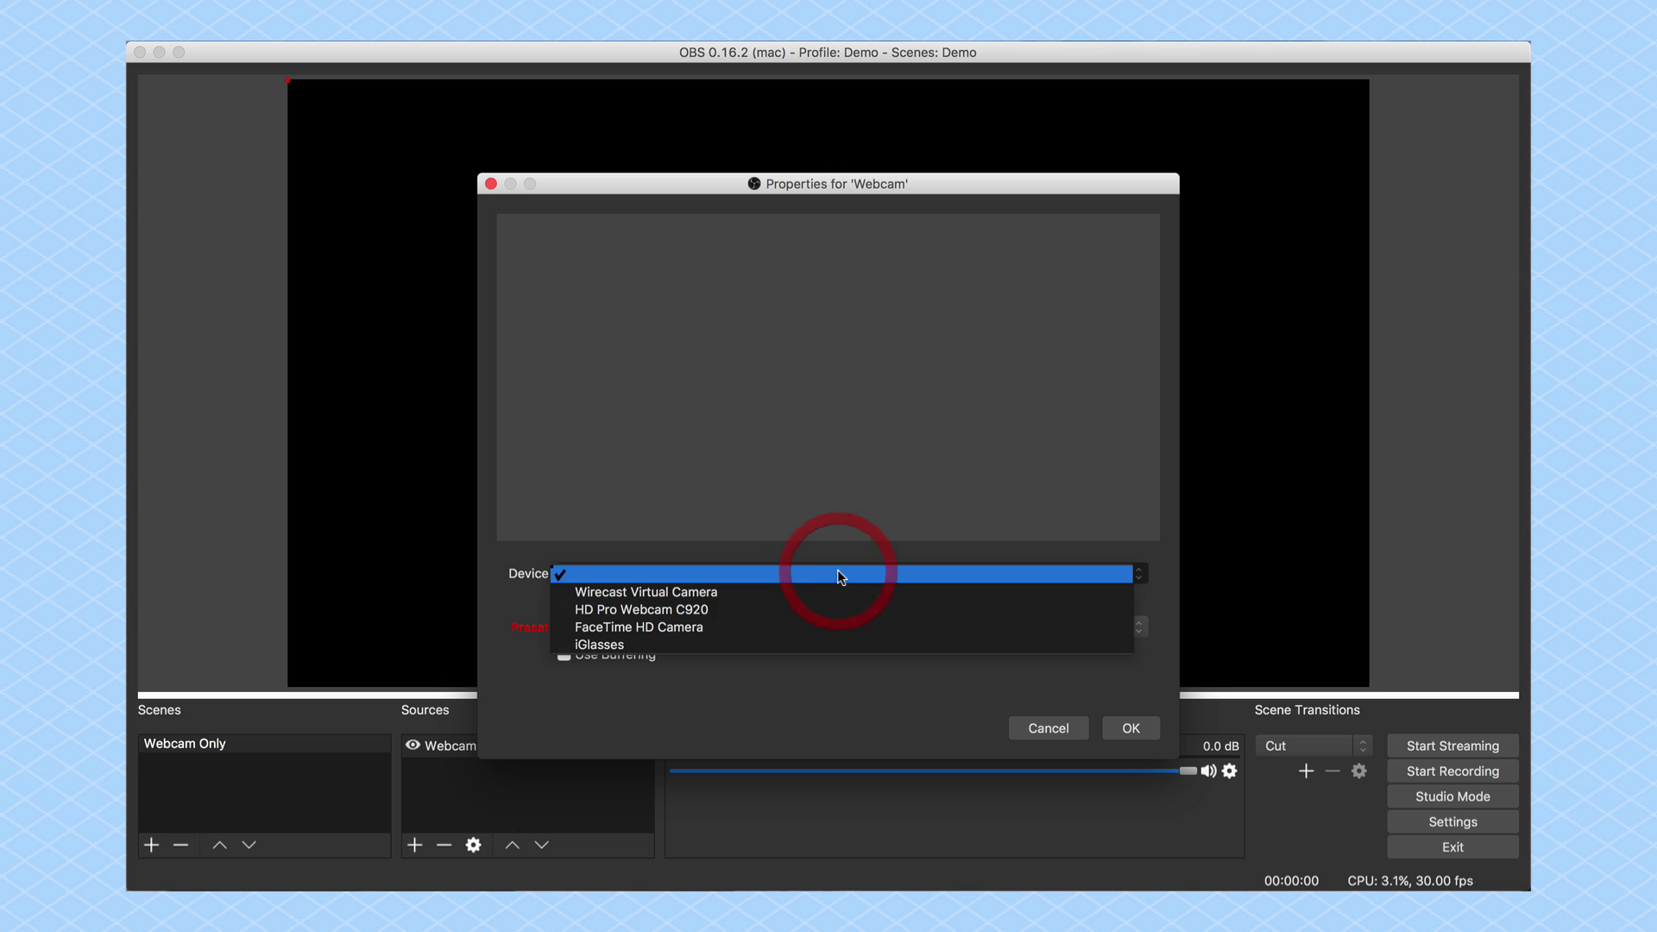
click(768, 609)
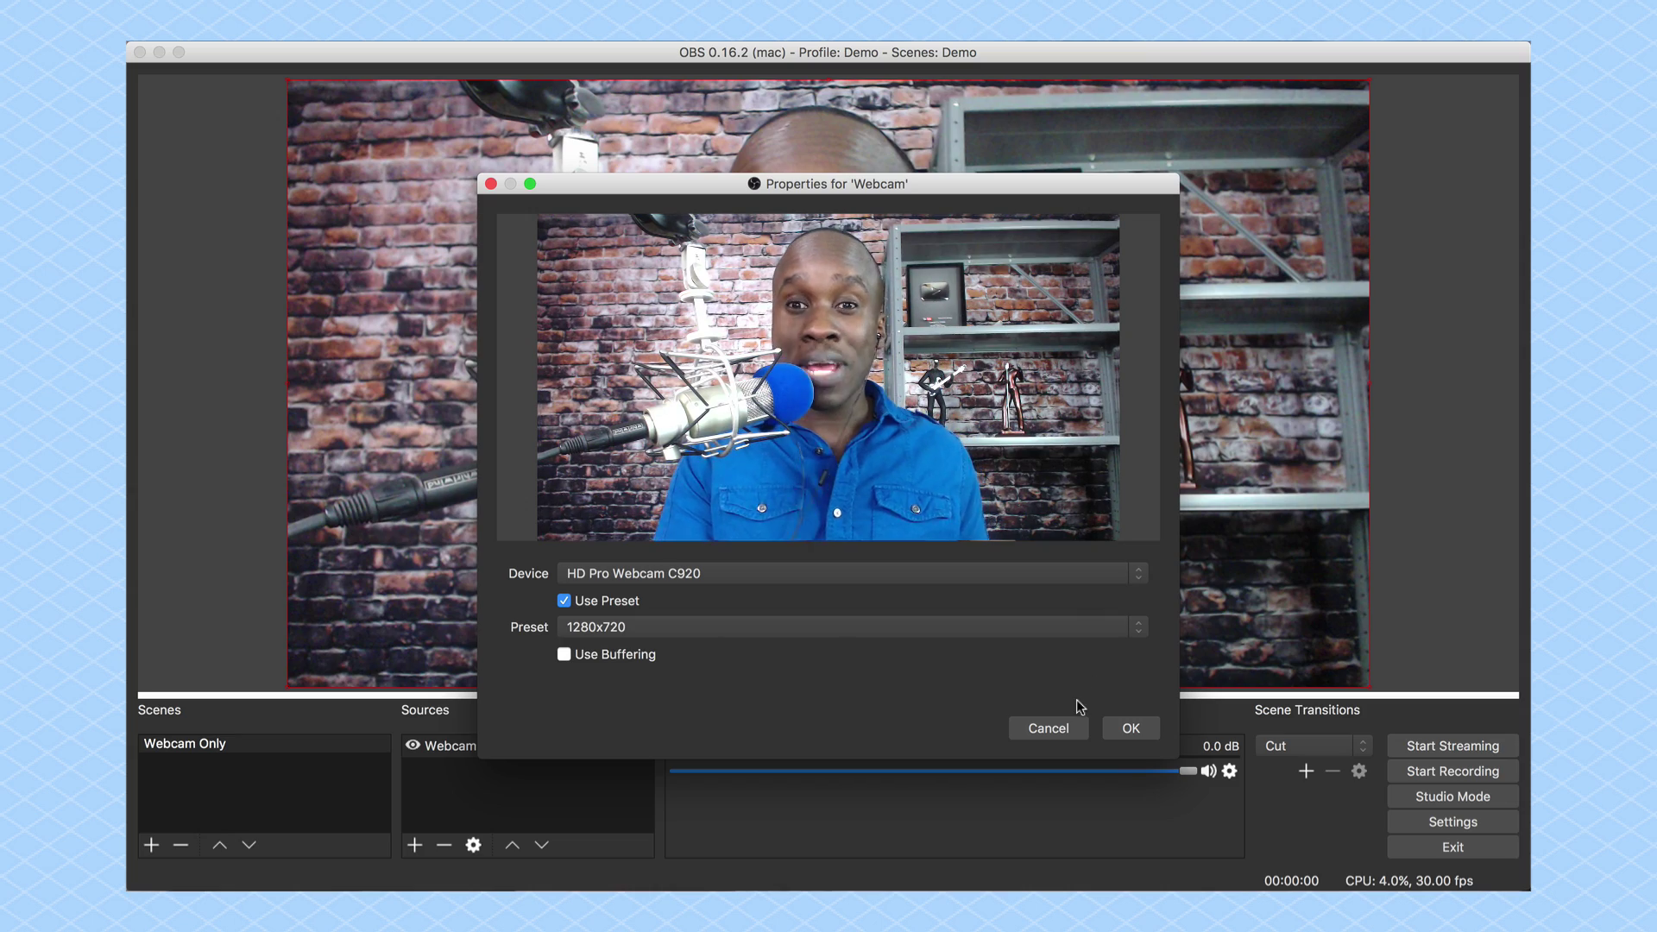
click(1129, 727)
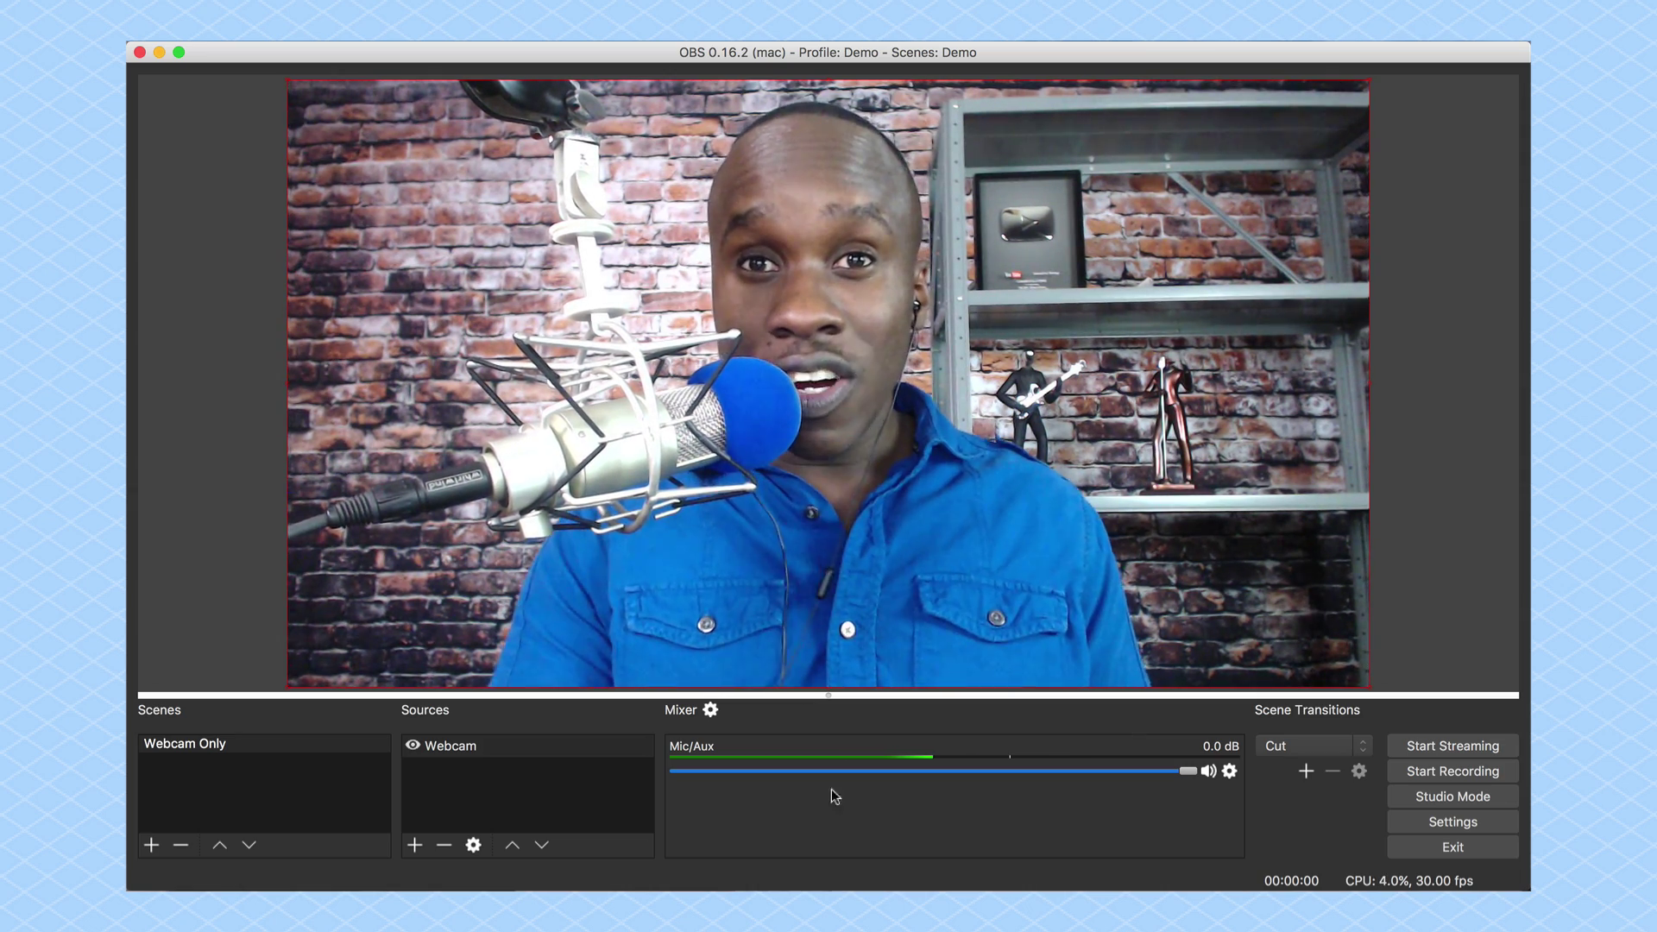
Step: Create a new scene named 'Webcam + Lower Third'
click(152, 844)
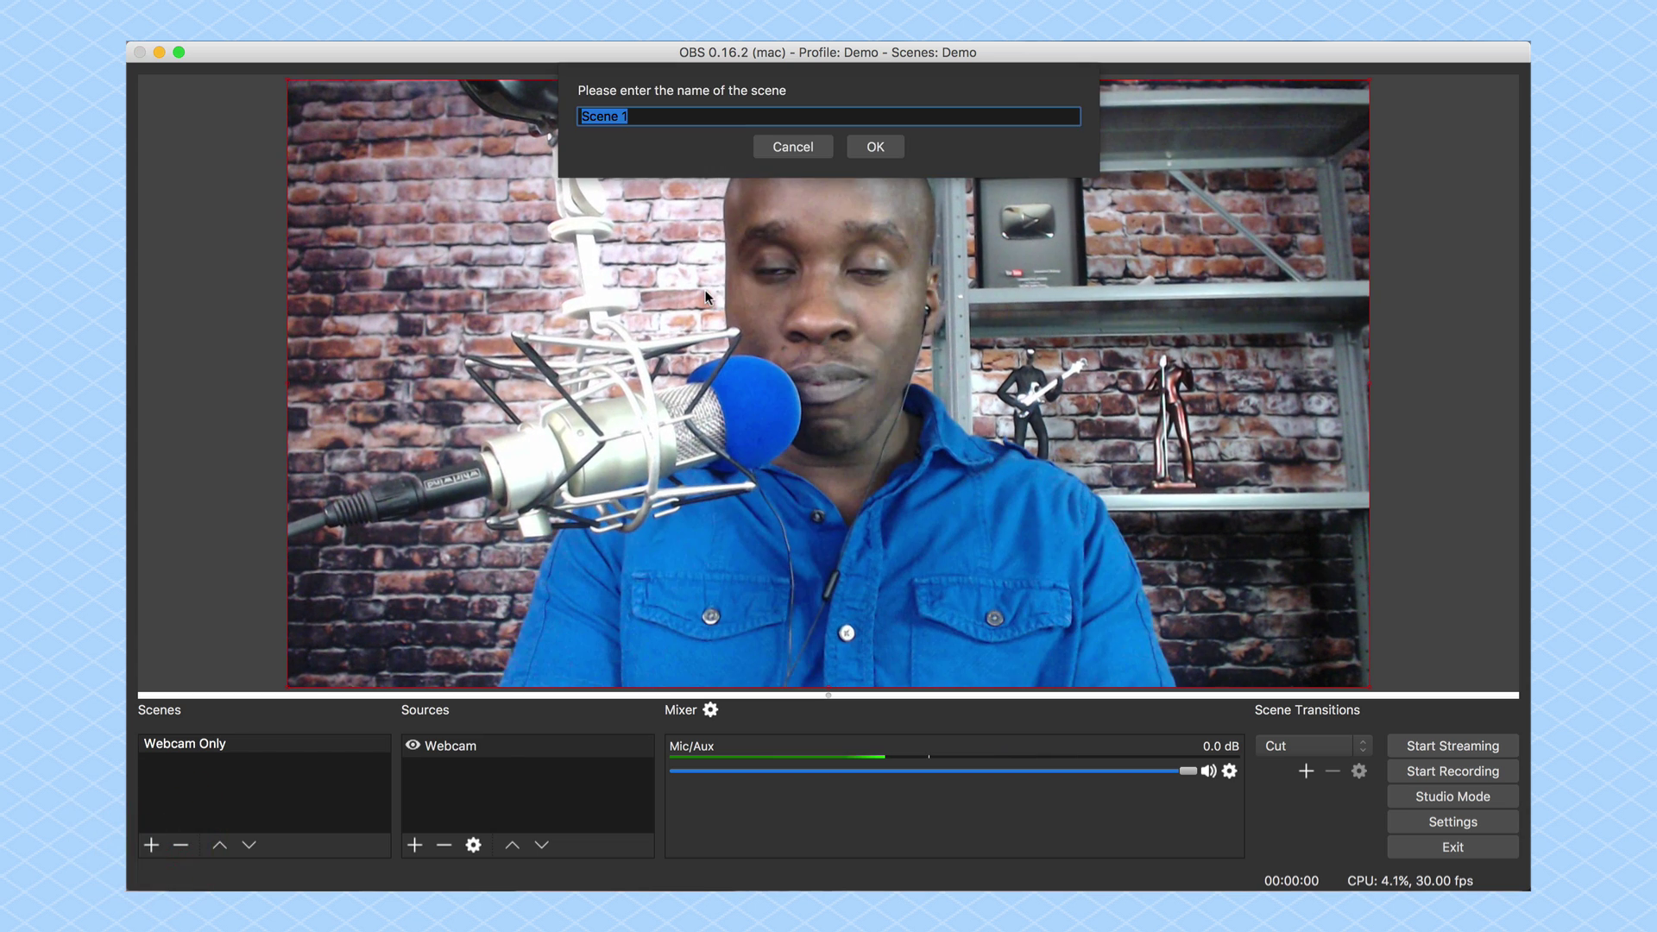
text(Wec)
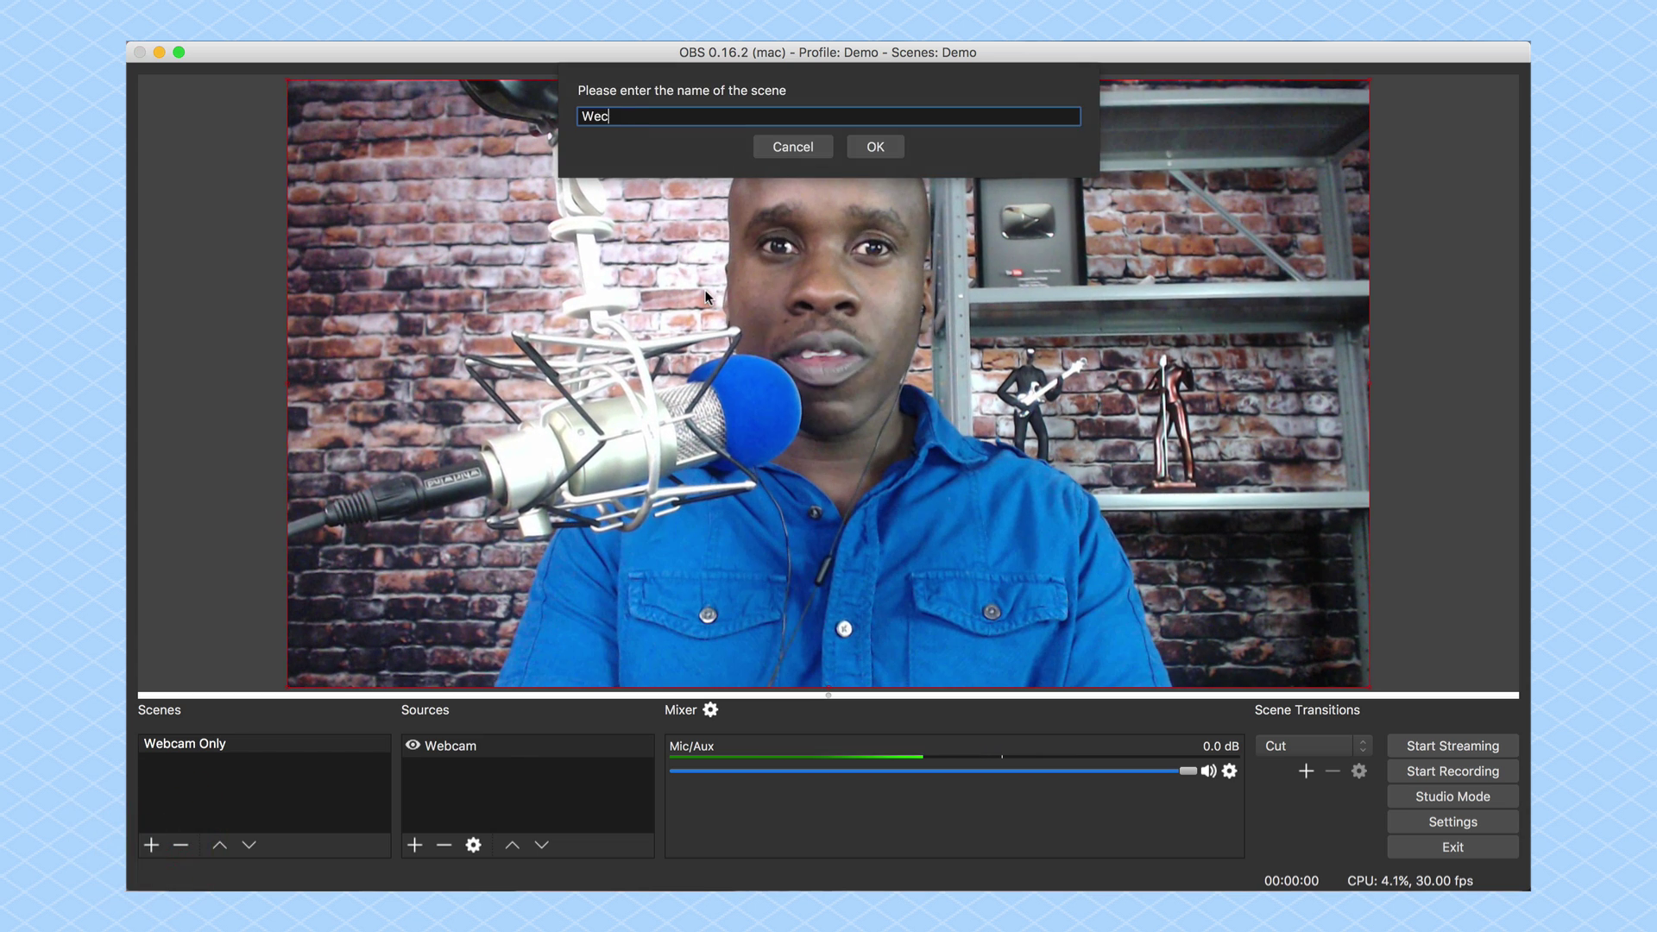
key(BackSpace)
text(bcam )
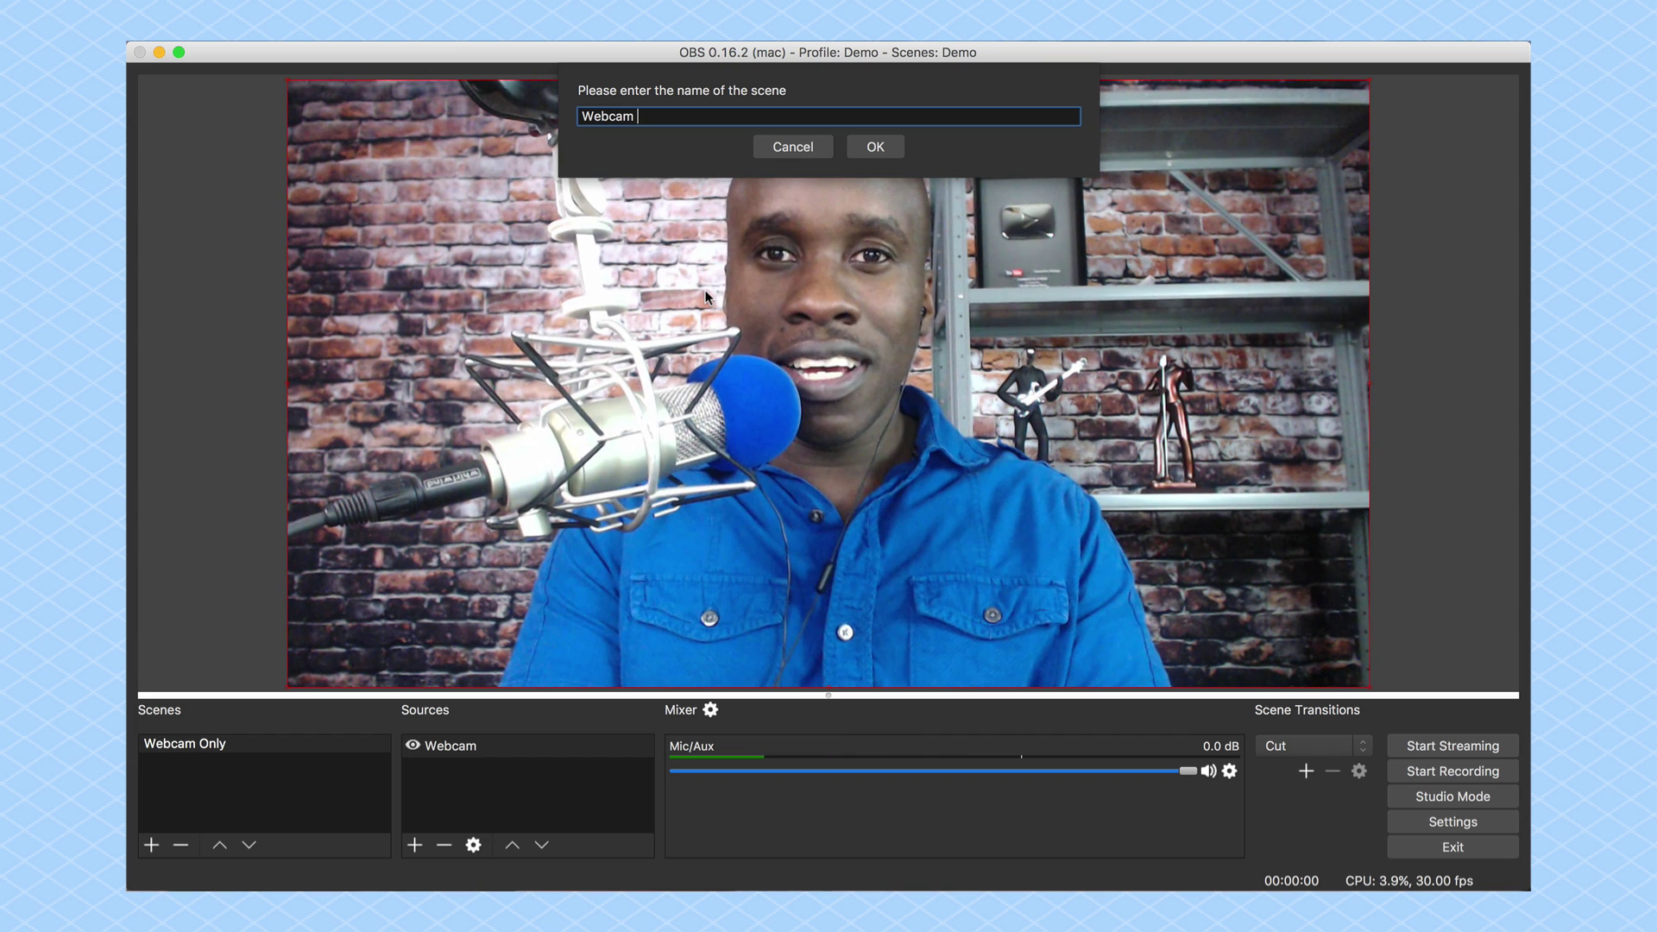
text(+ Lower Third)
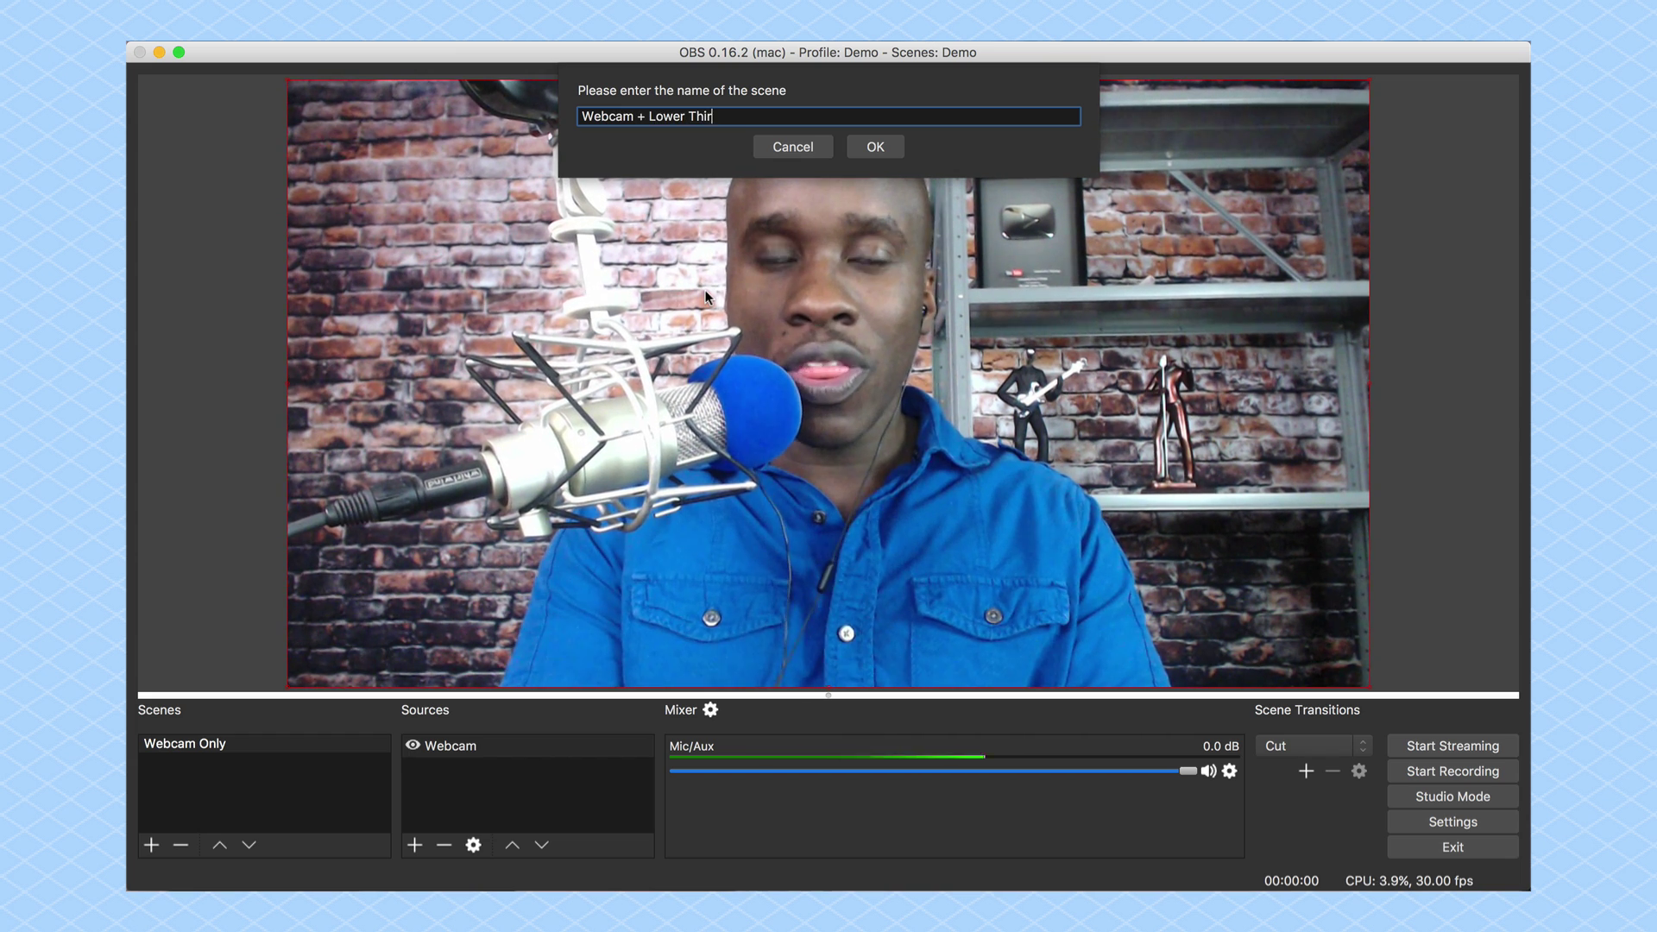
click(877, 147)
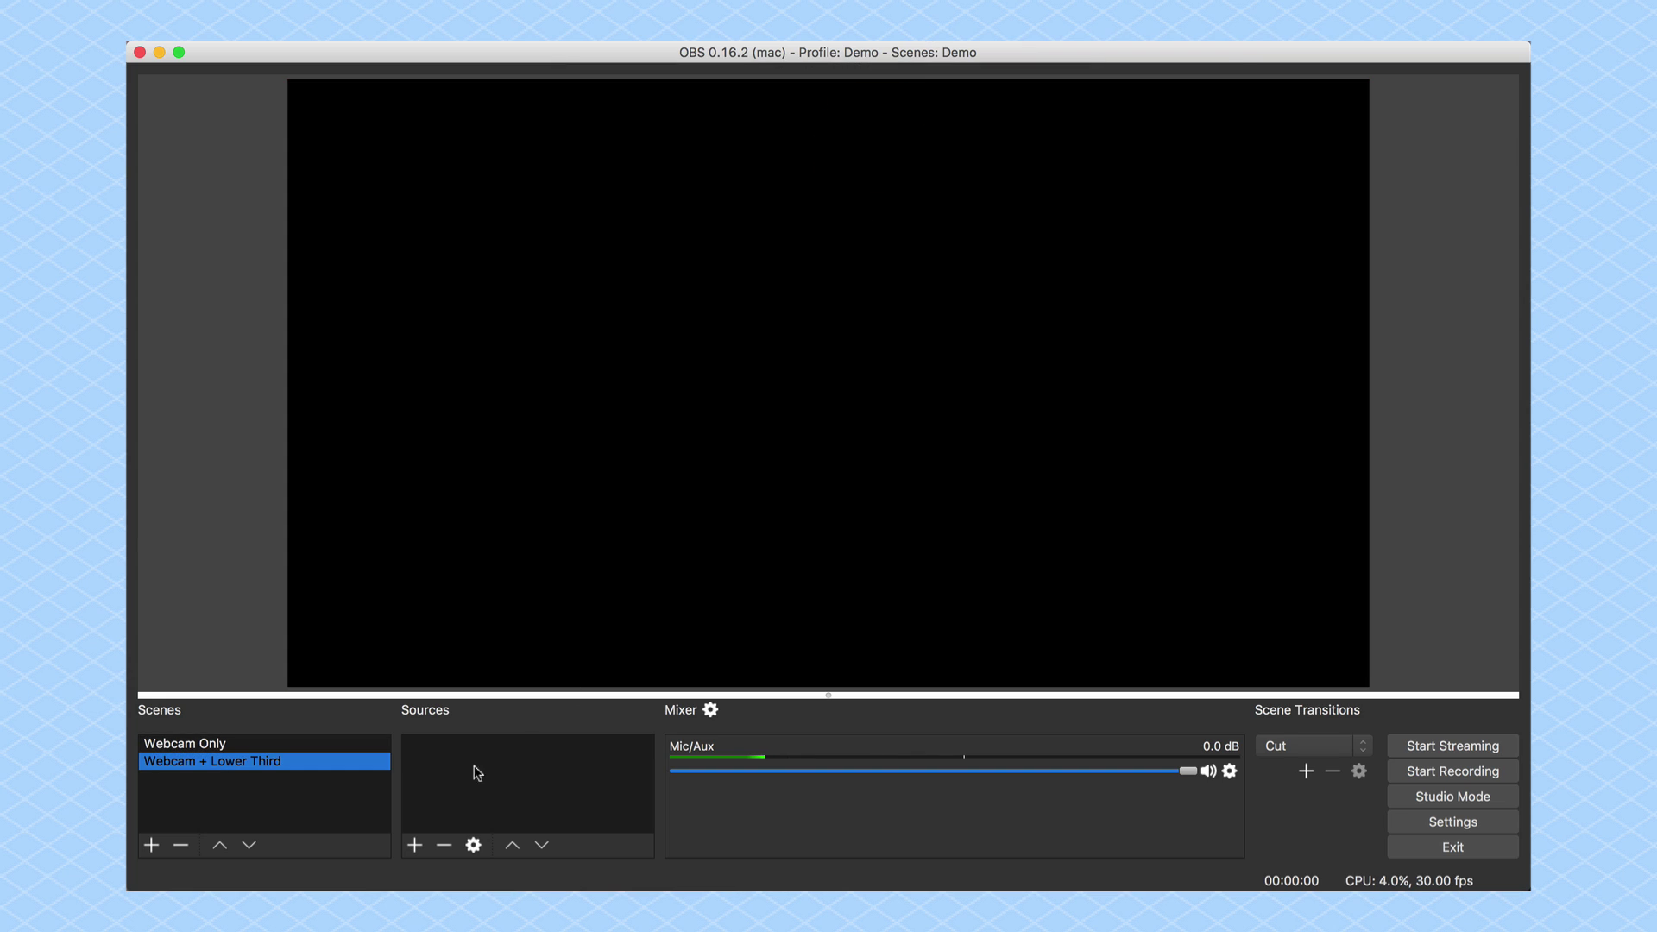
Step: Add the existing Webcam source to the Webcam + Lower Third scene
click(415, 844)
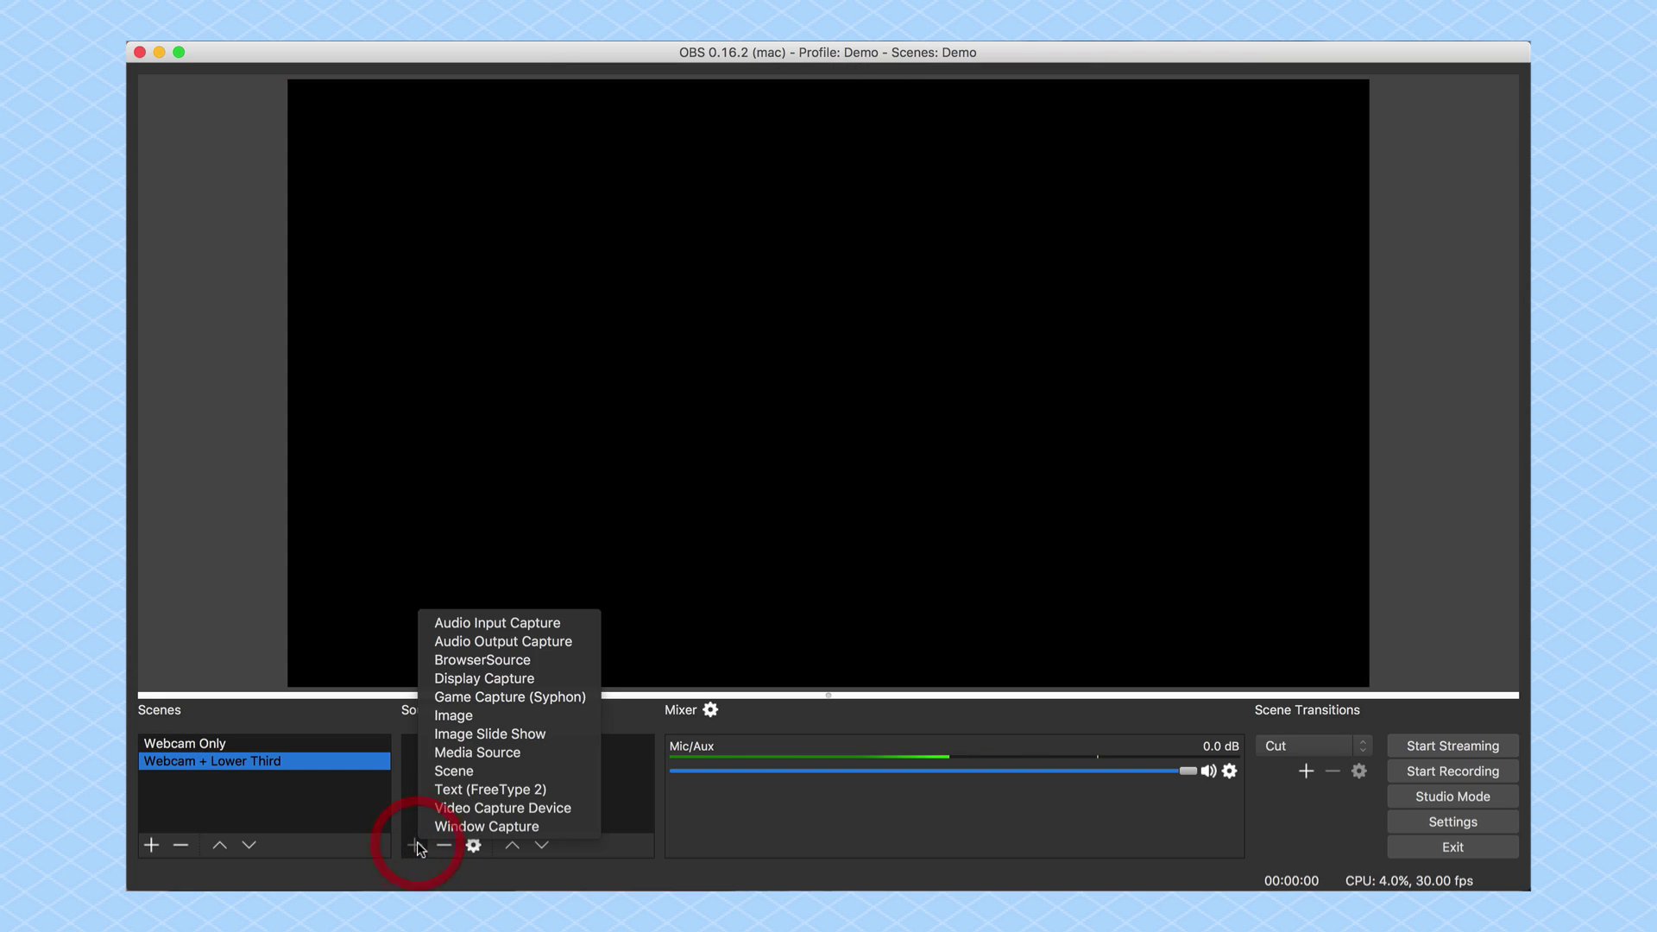
click(463, 810)
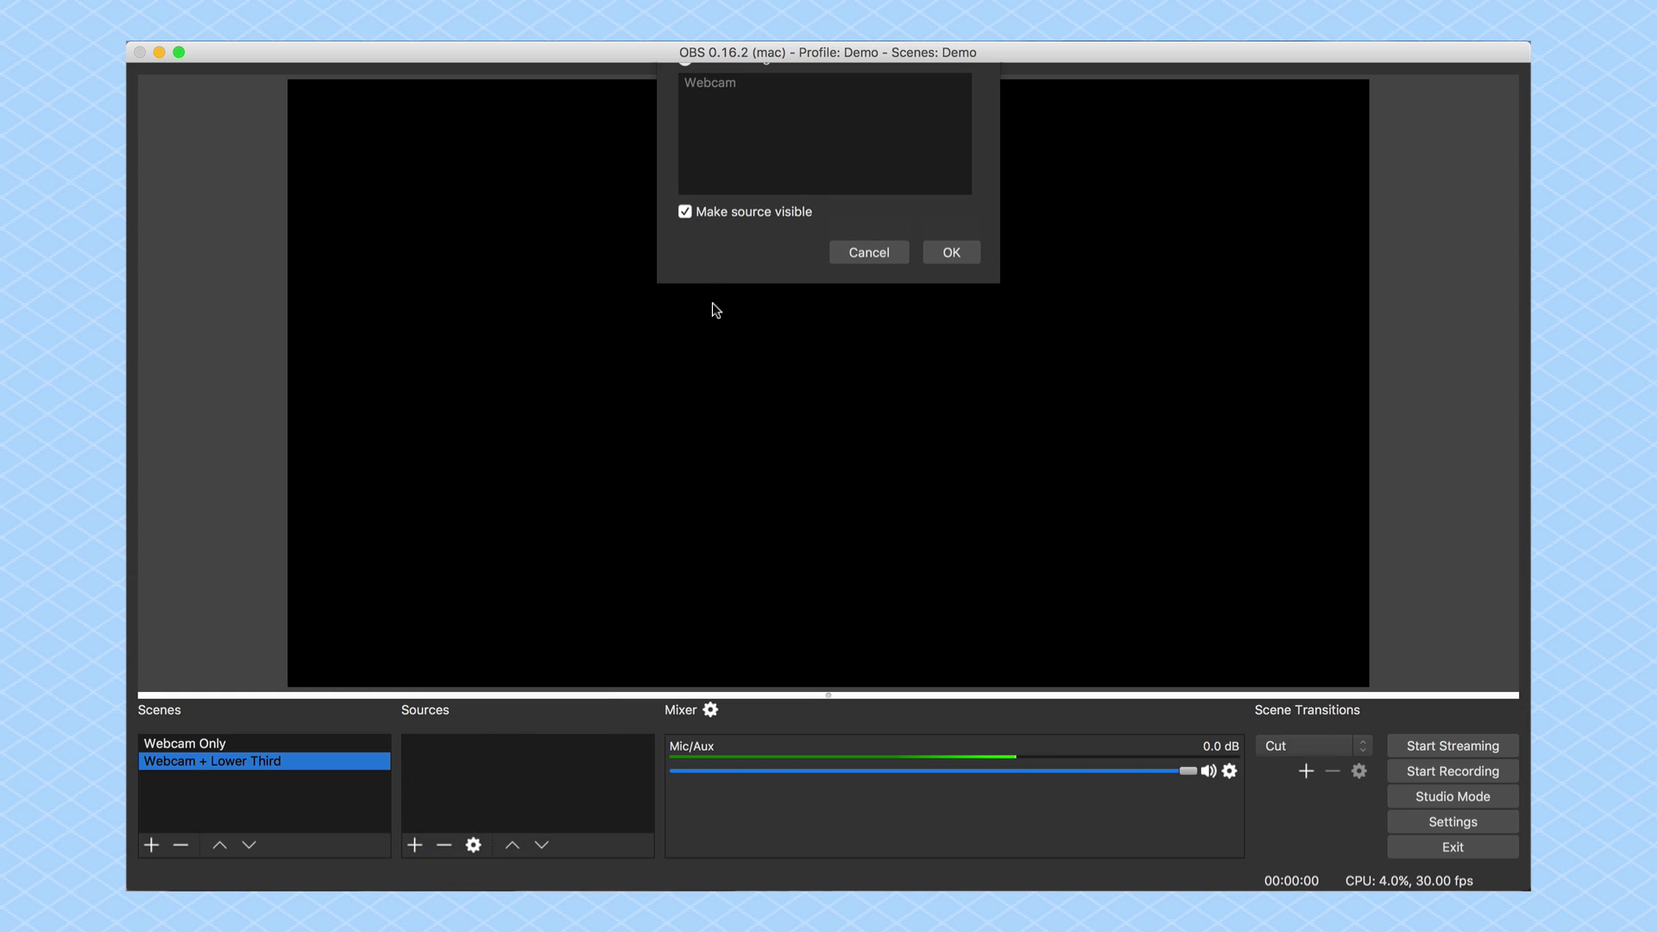
click(686, 144)
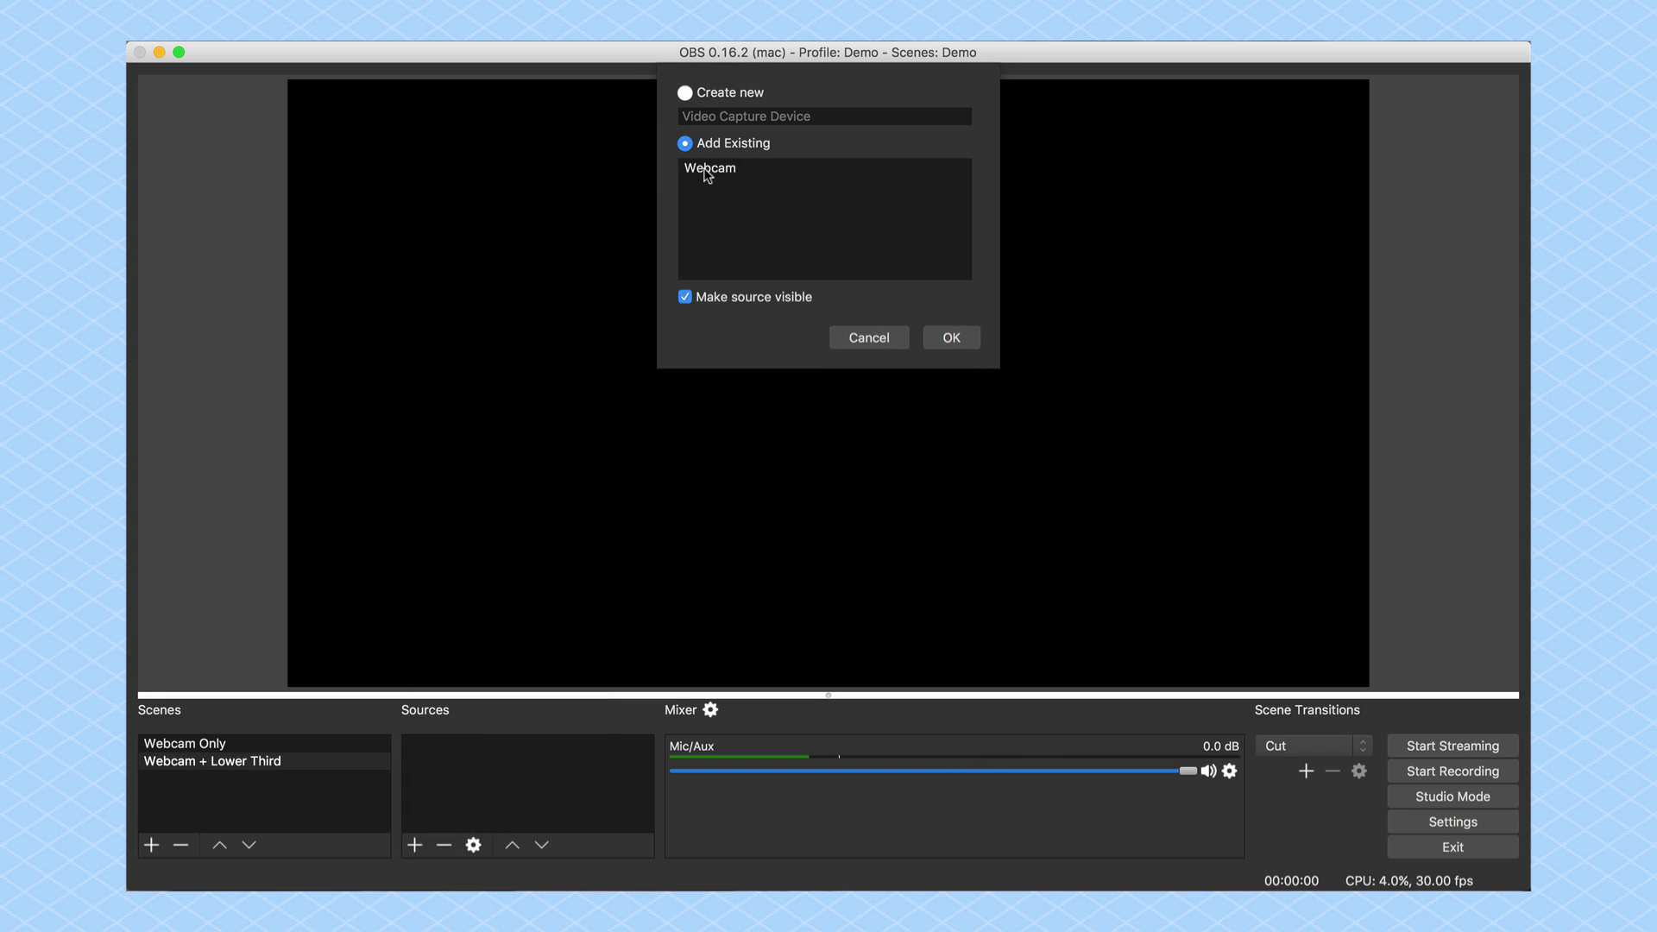
click(707, 173)
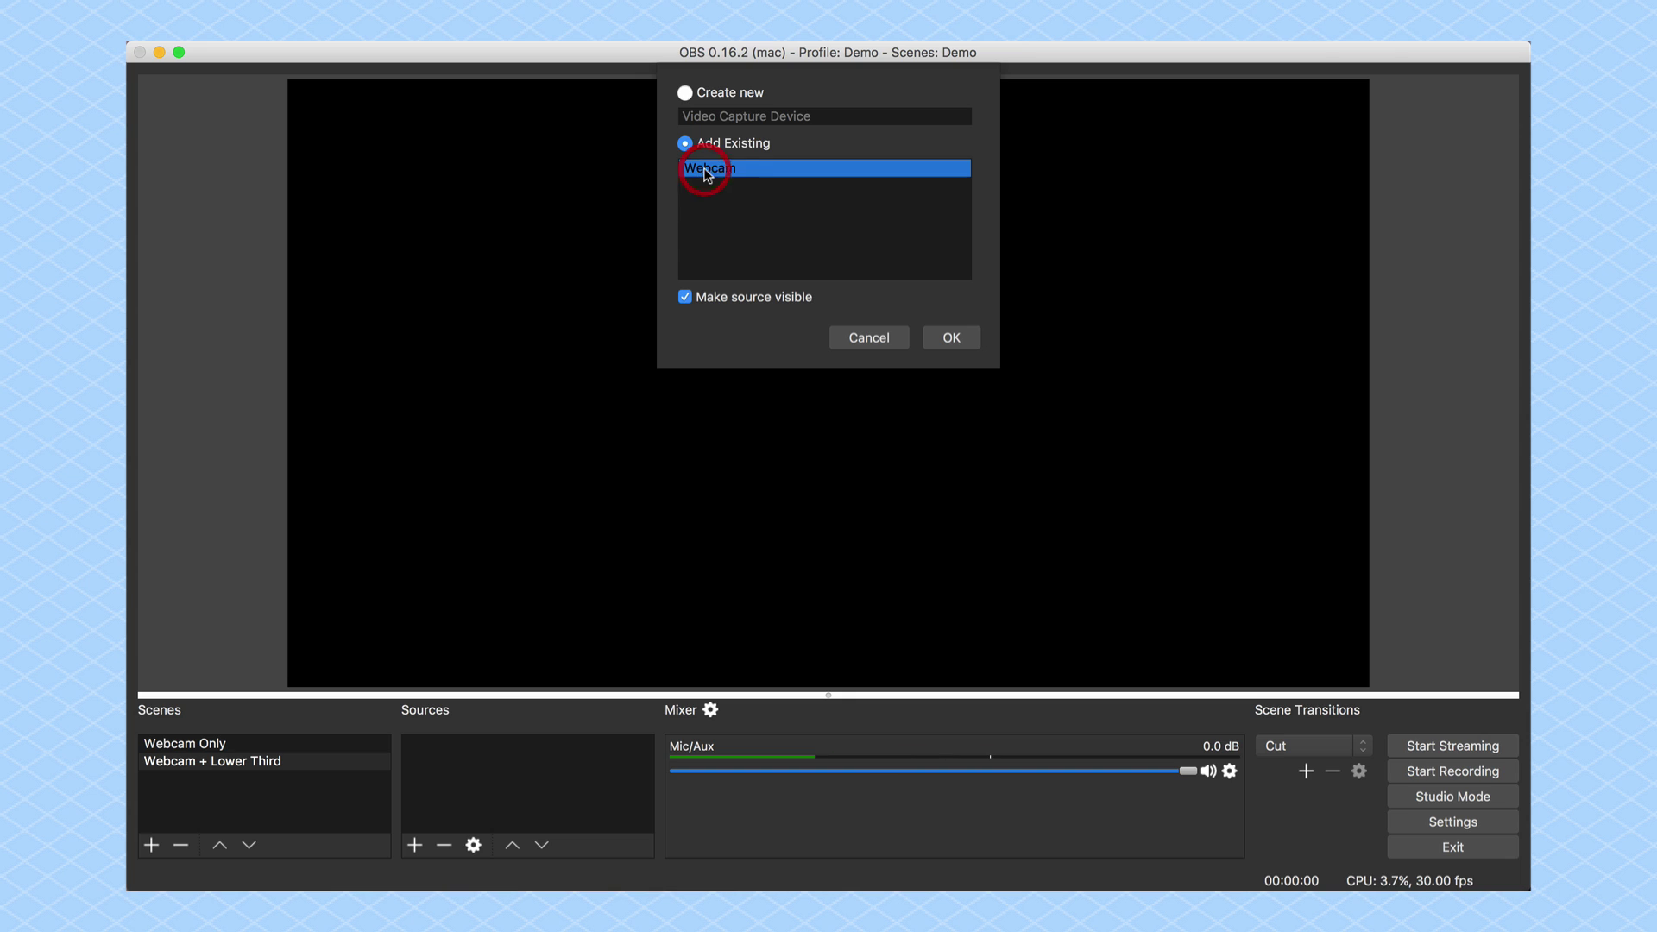
click(953, 337)
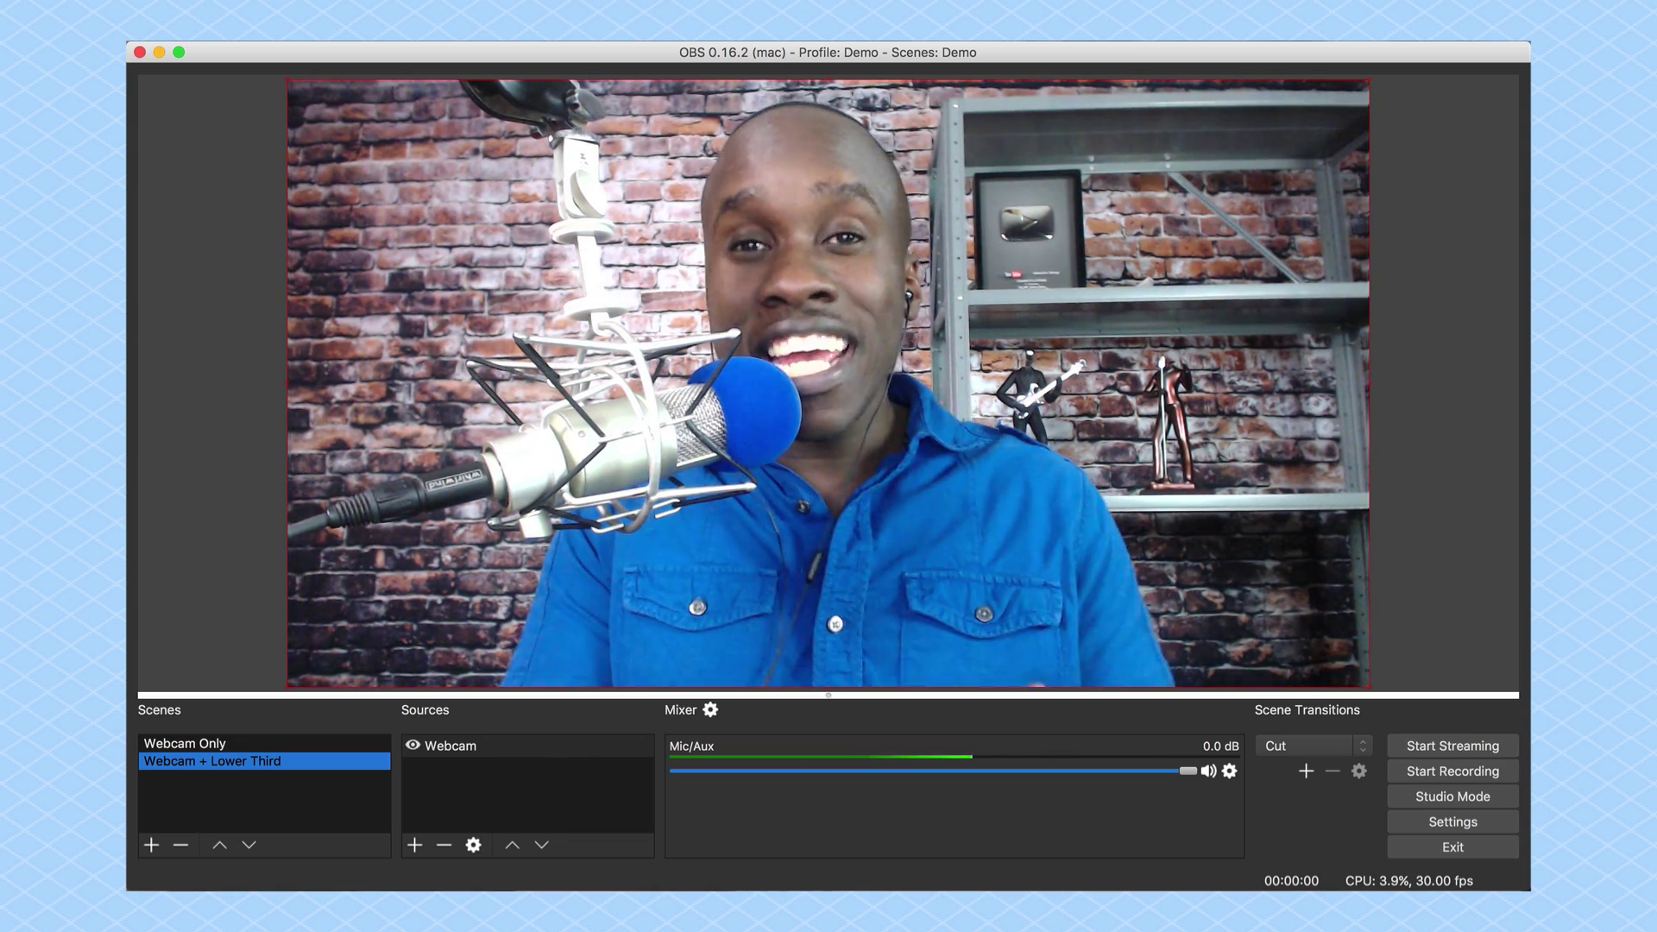
click(414, 846)
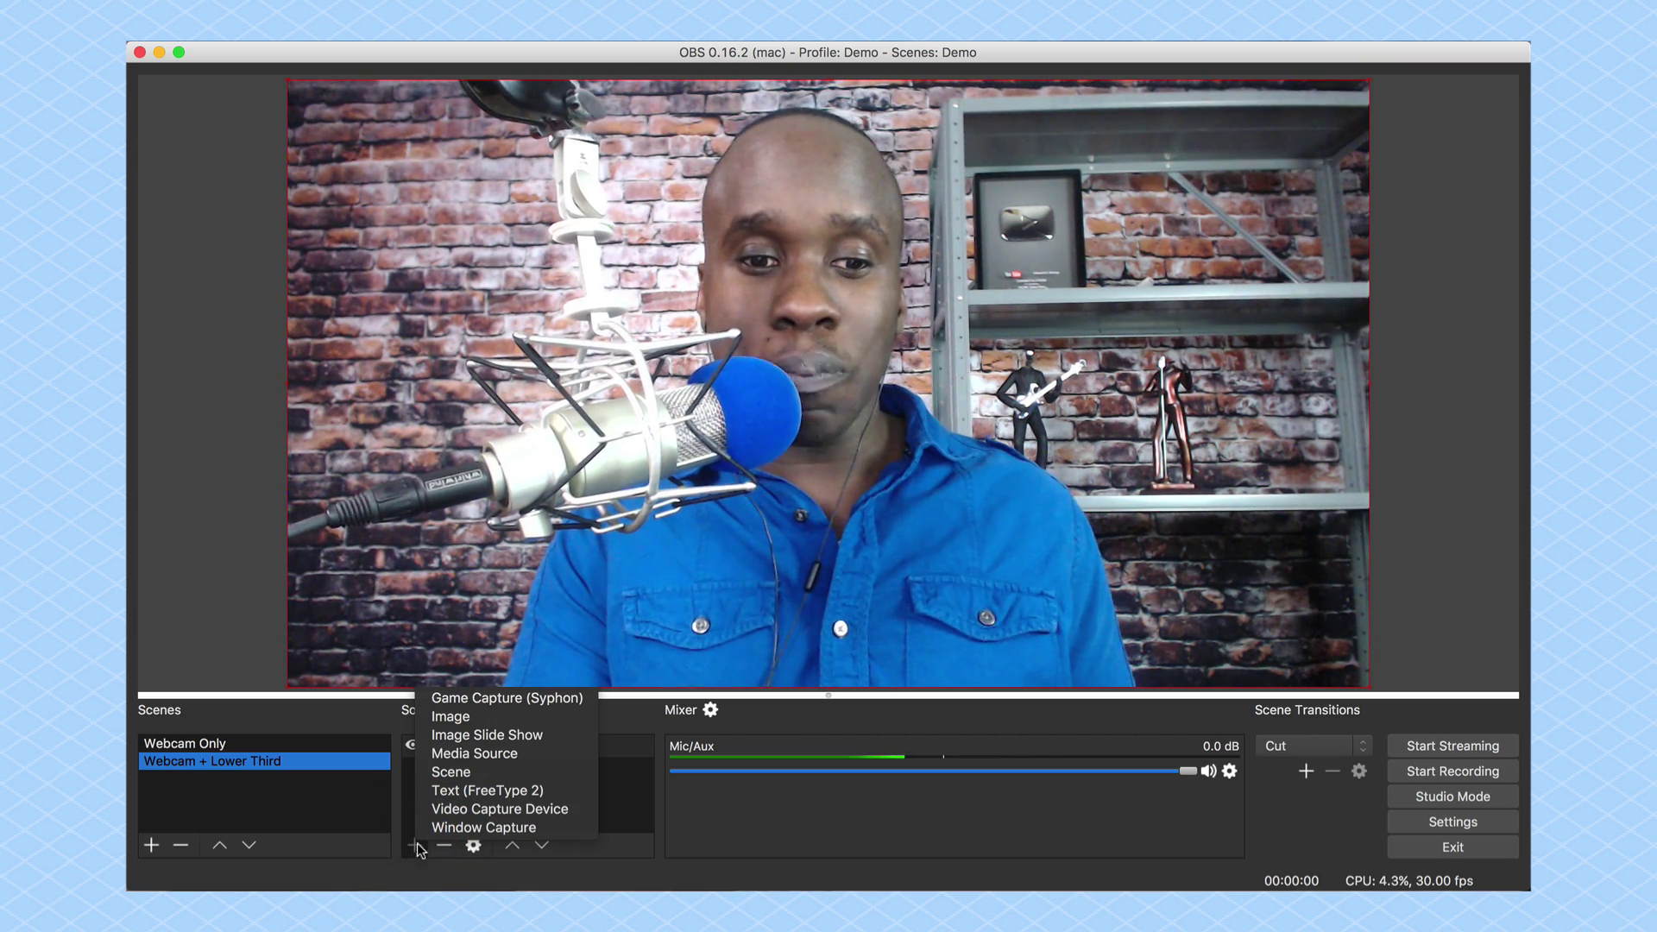
Step: Create an Image source named 'Lower Third'
click(486, 721)
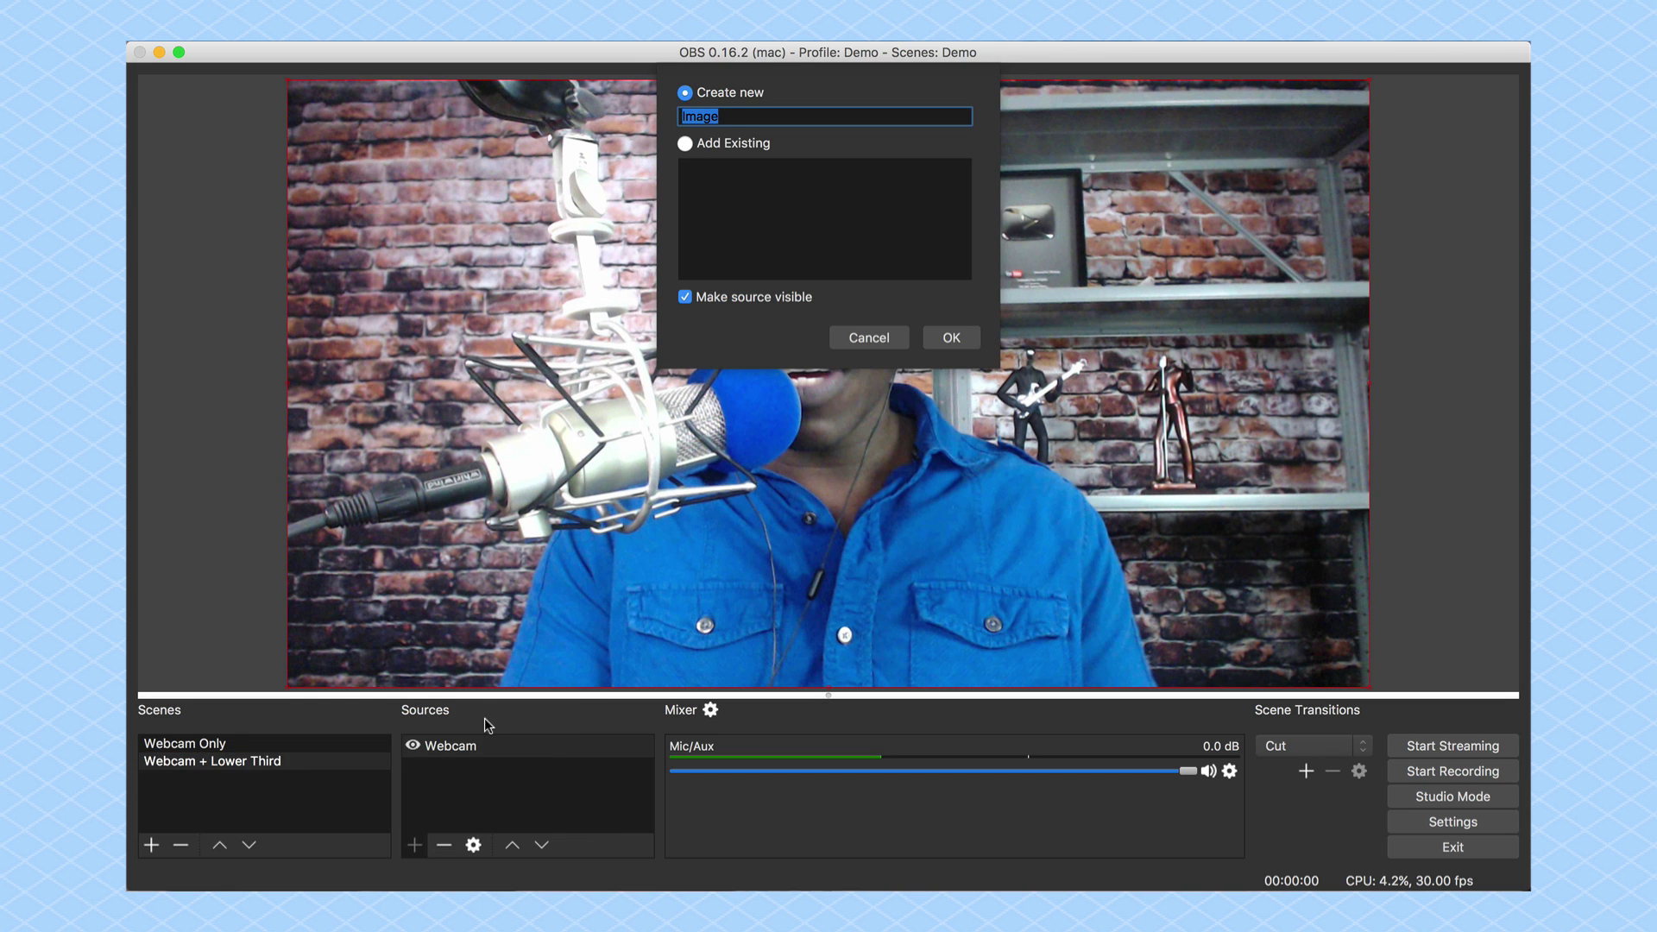
text(Lower Third)
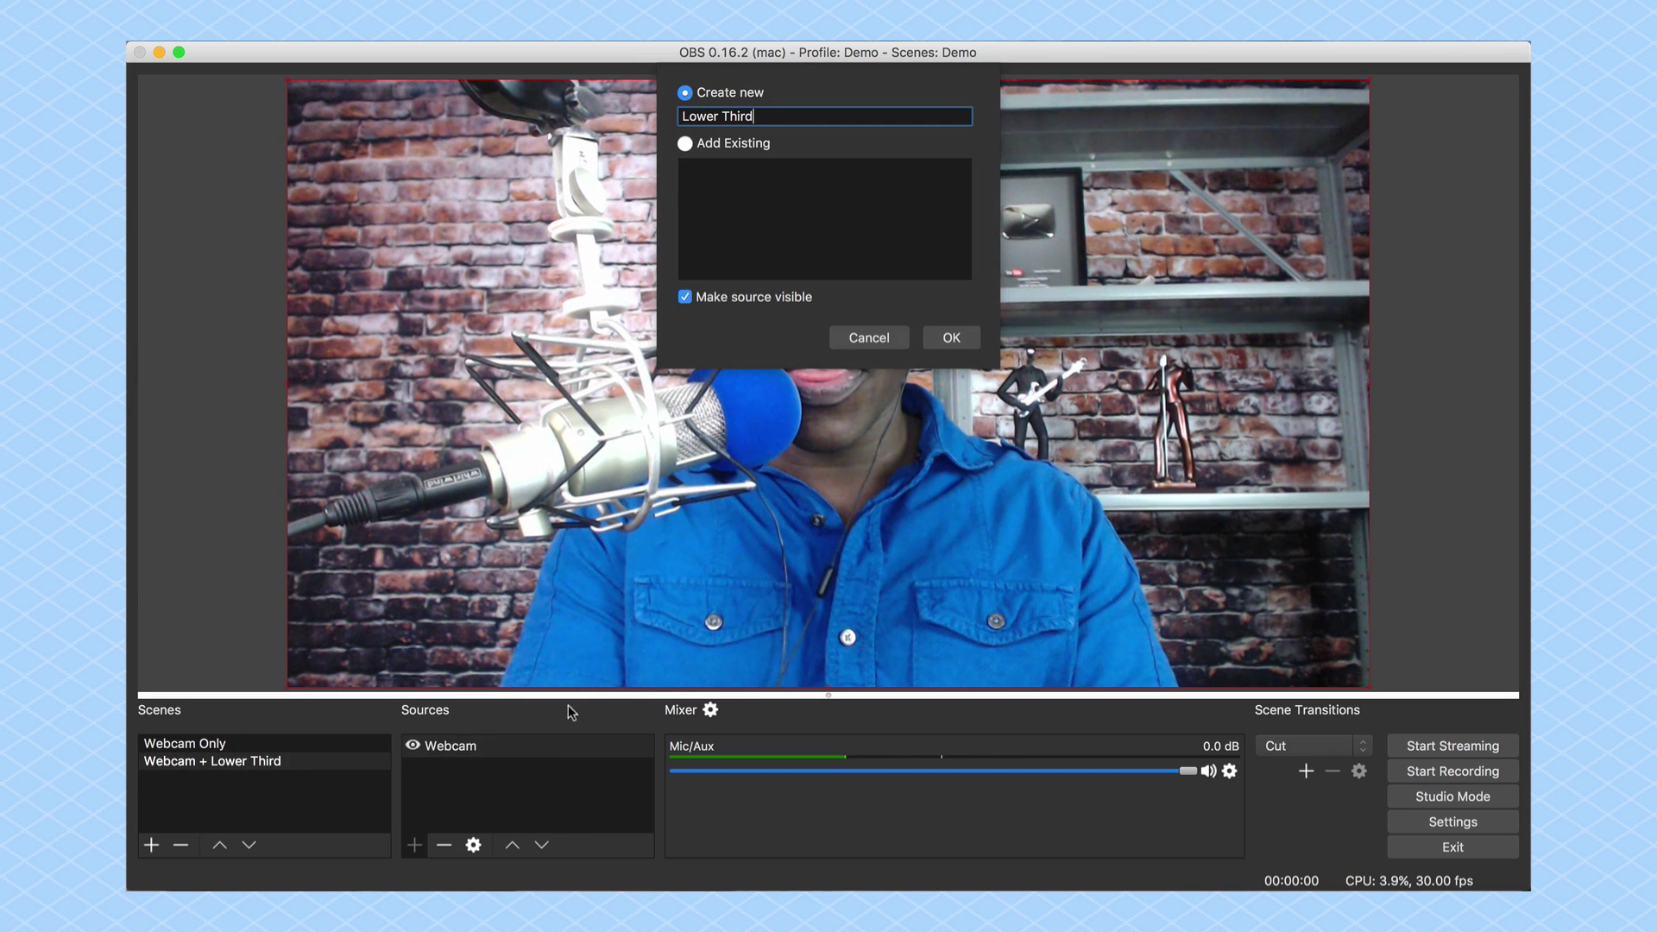
click(951, 339)
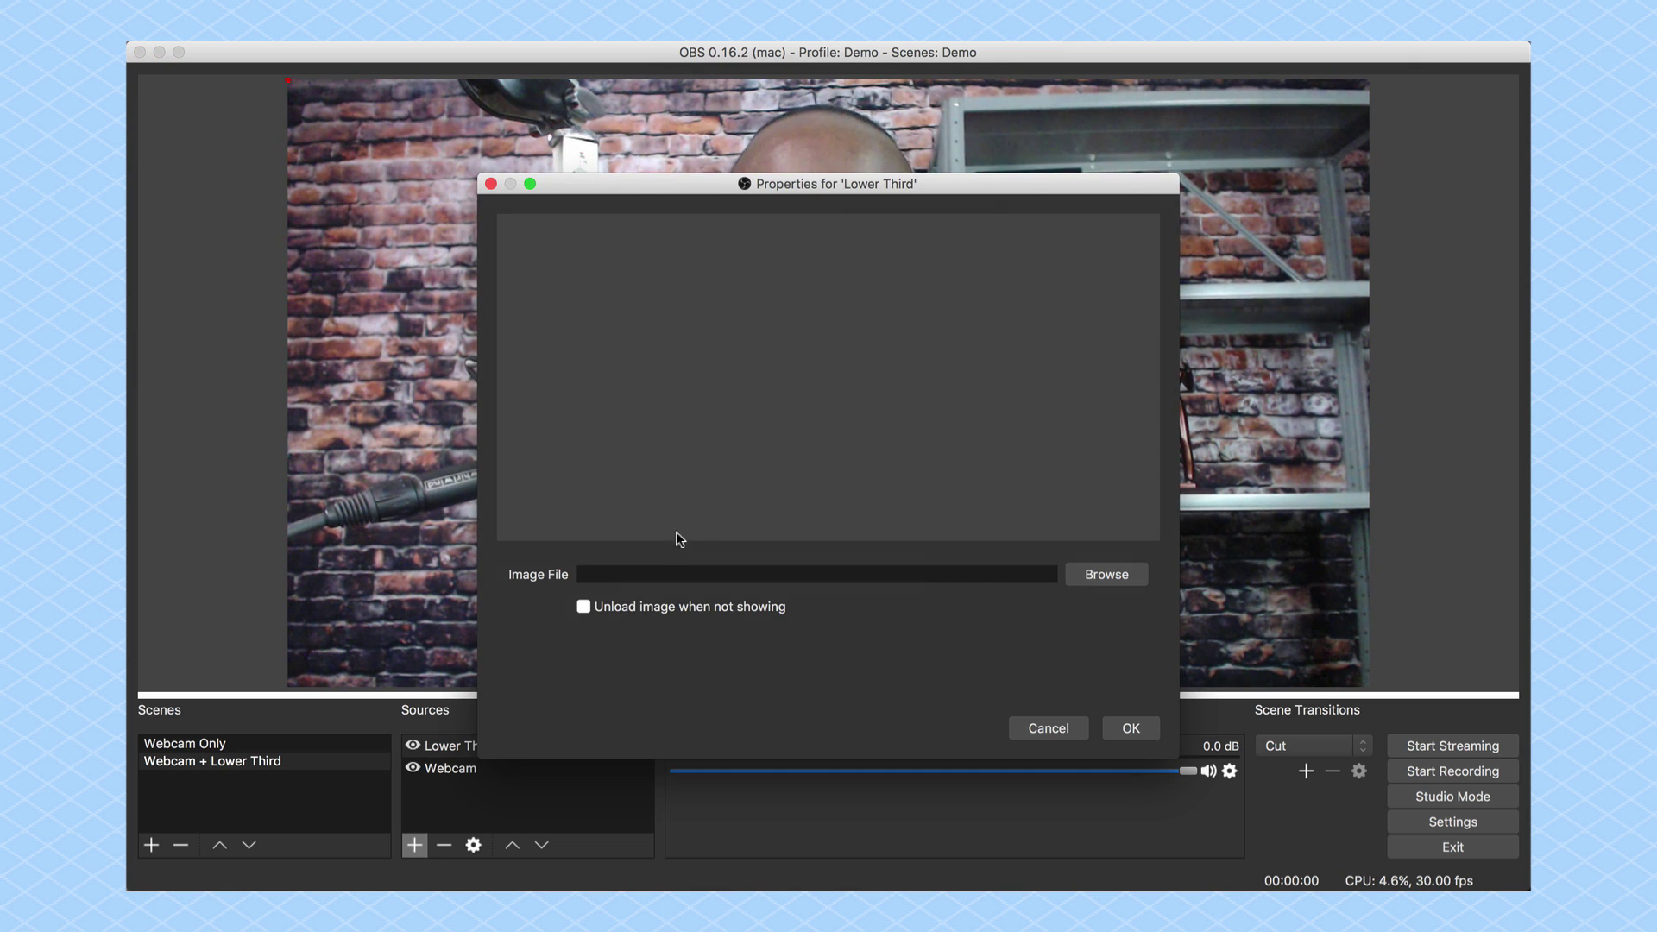
Step: Set the image to Facebook Live/Lower Thirds/No Shadow/2.png and select the Lower Third source
click(1103, 576)
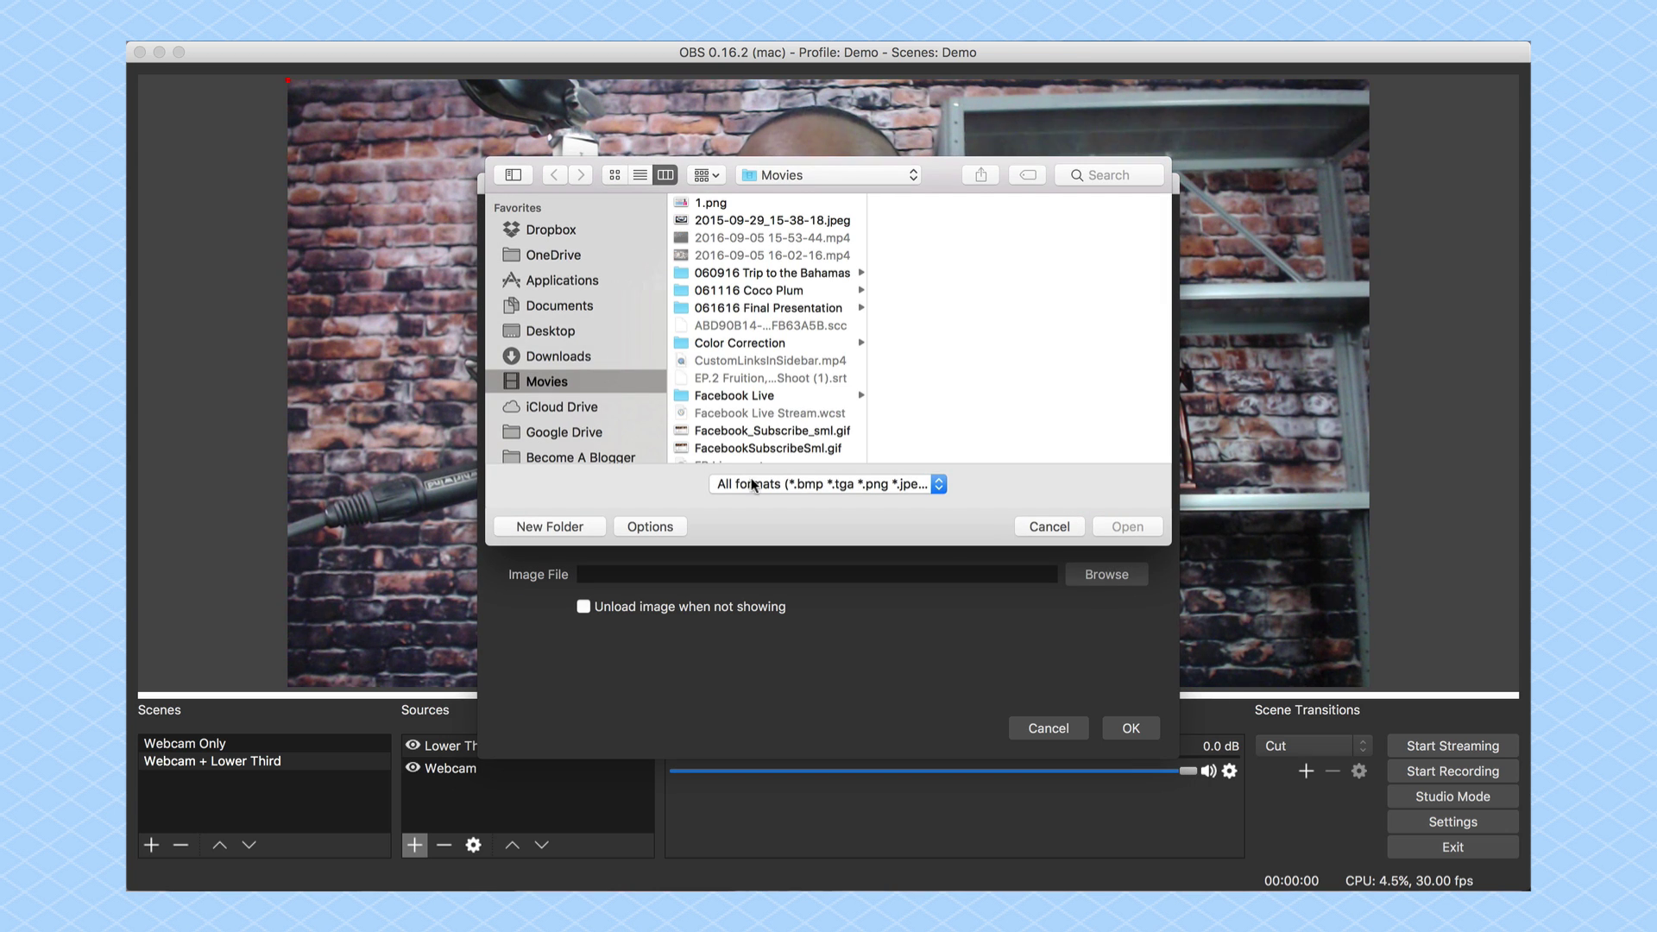
click(725, 397)
click(924, 236)
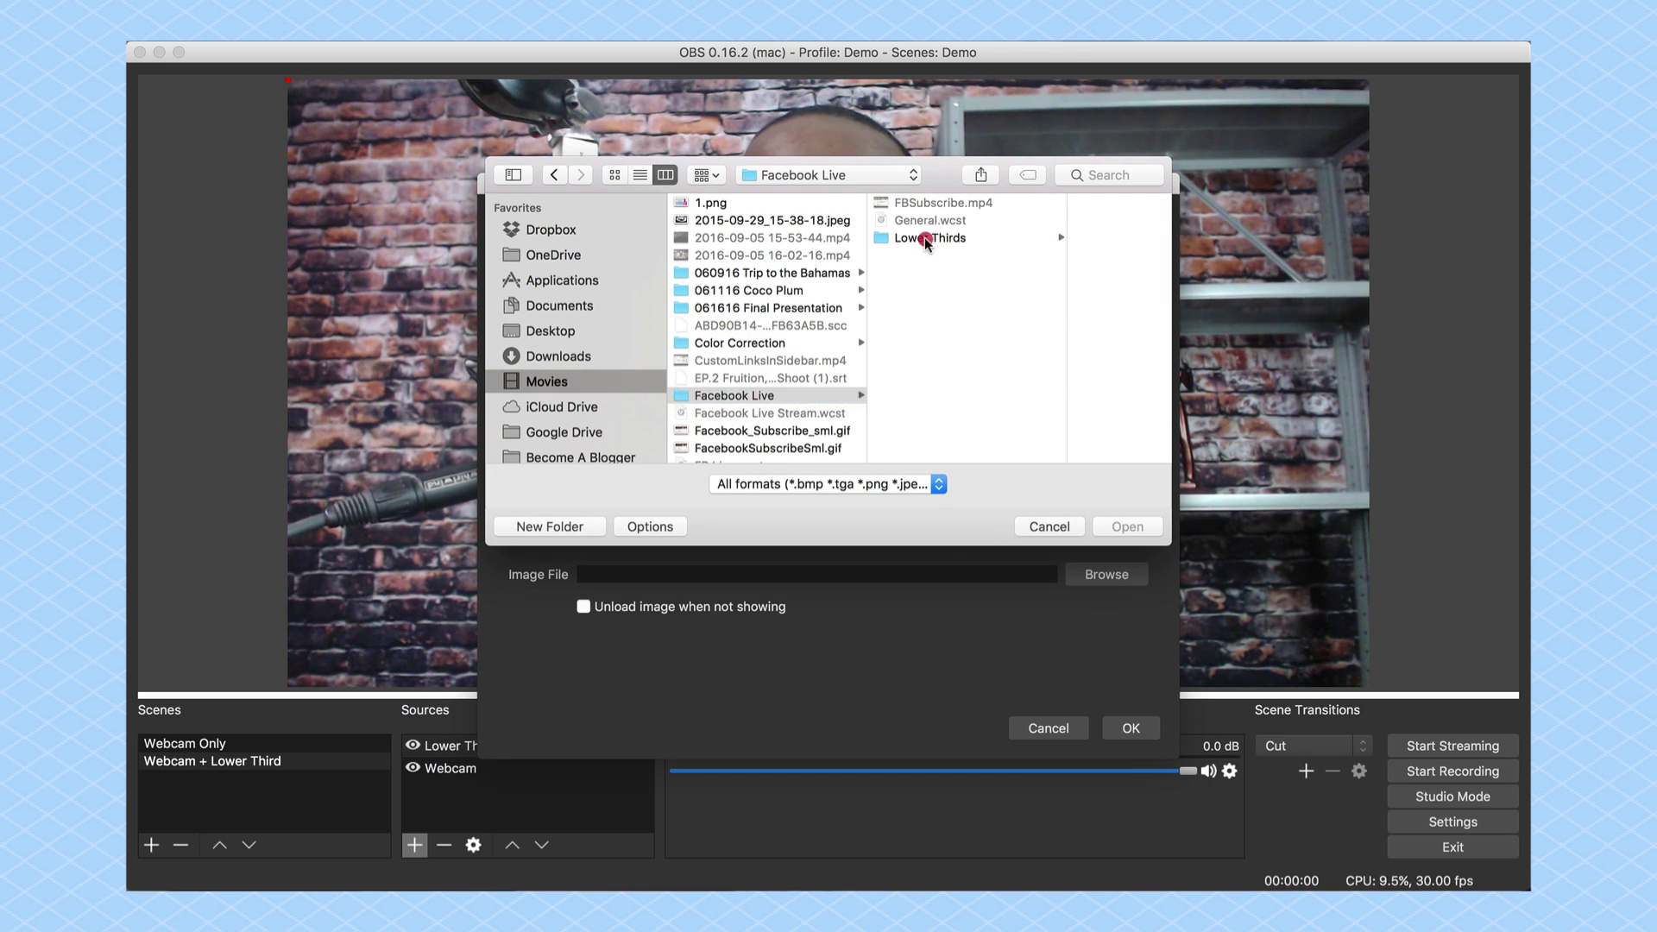
click(1036, 202)
click(1006, 220)
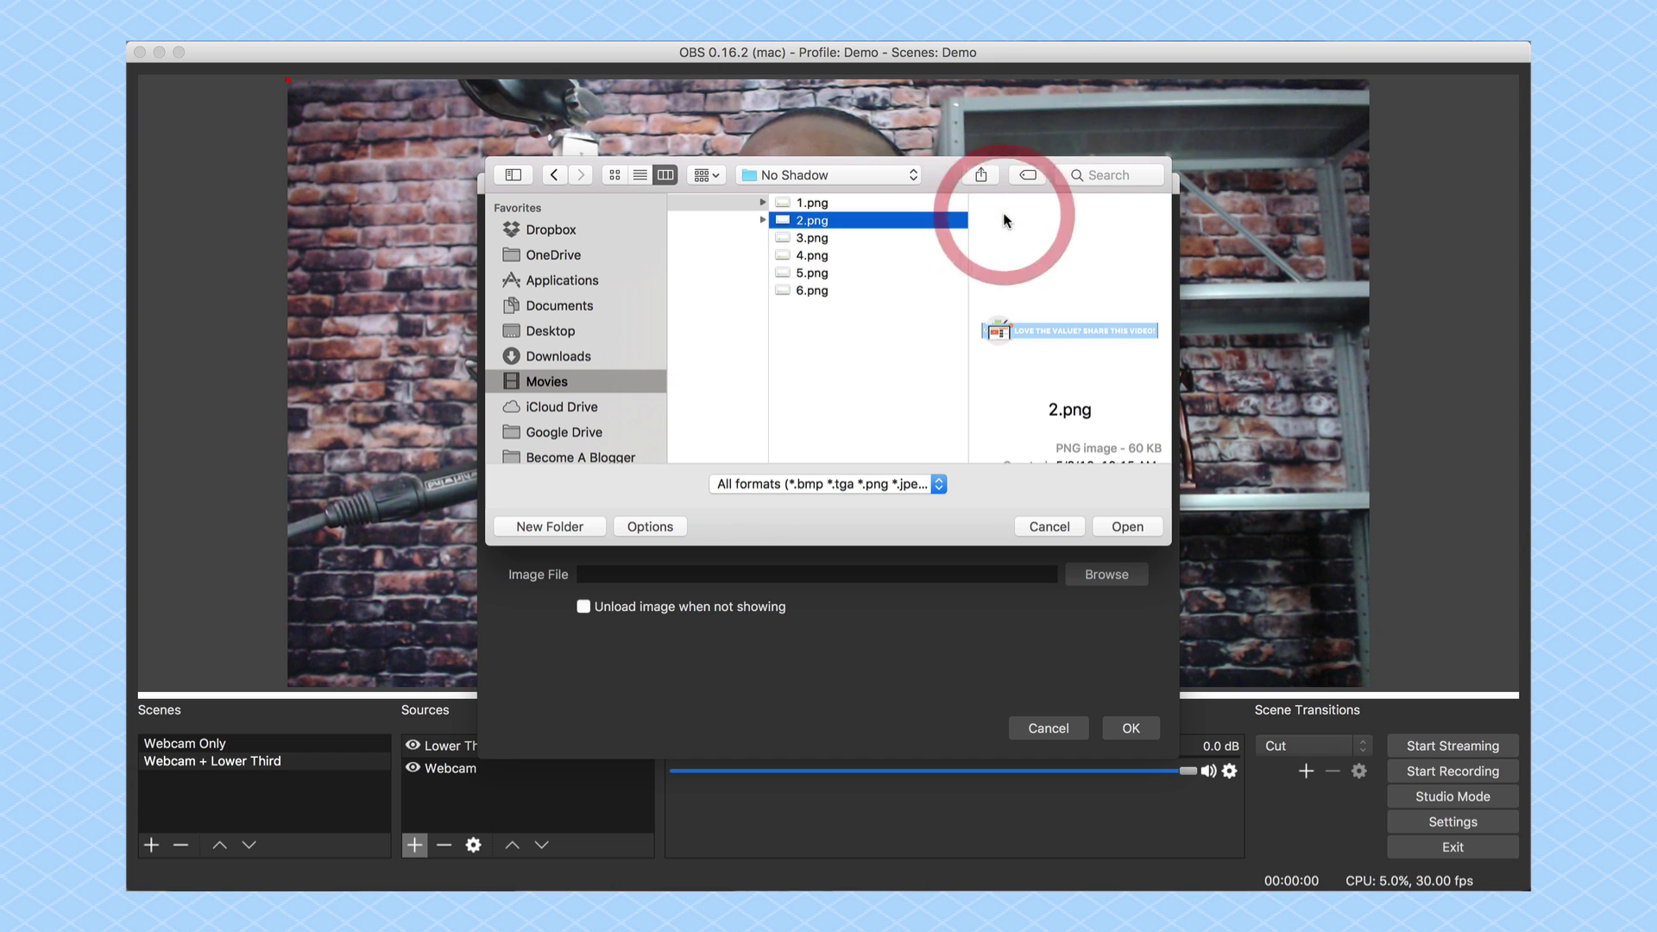
click(1127, 527)
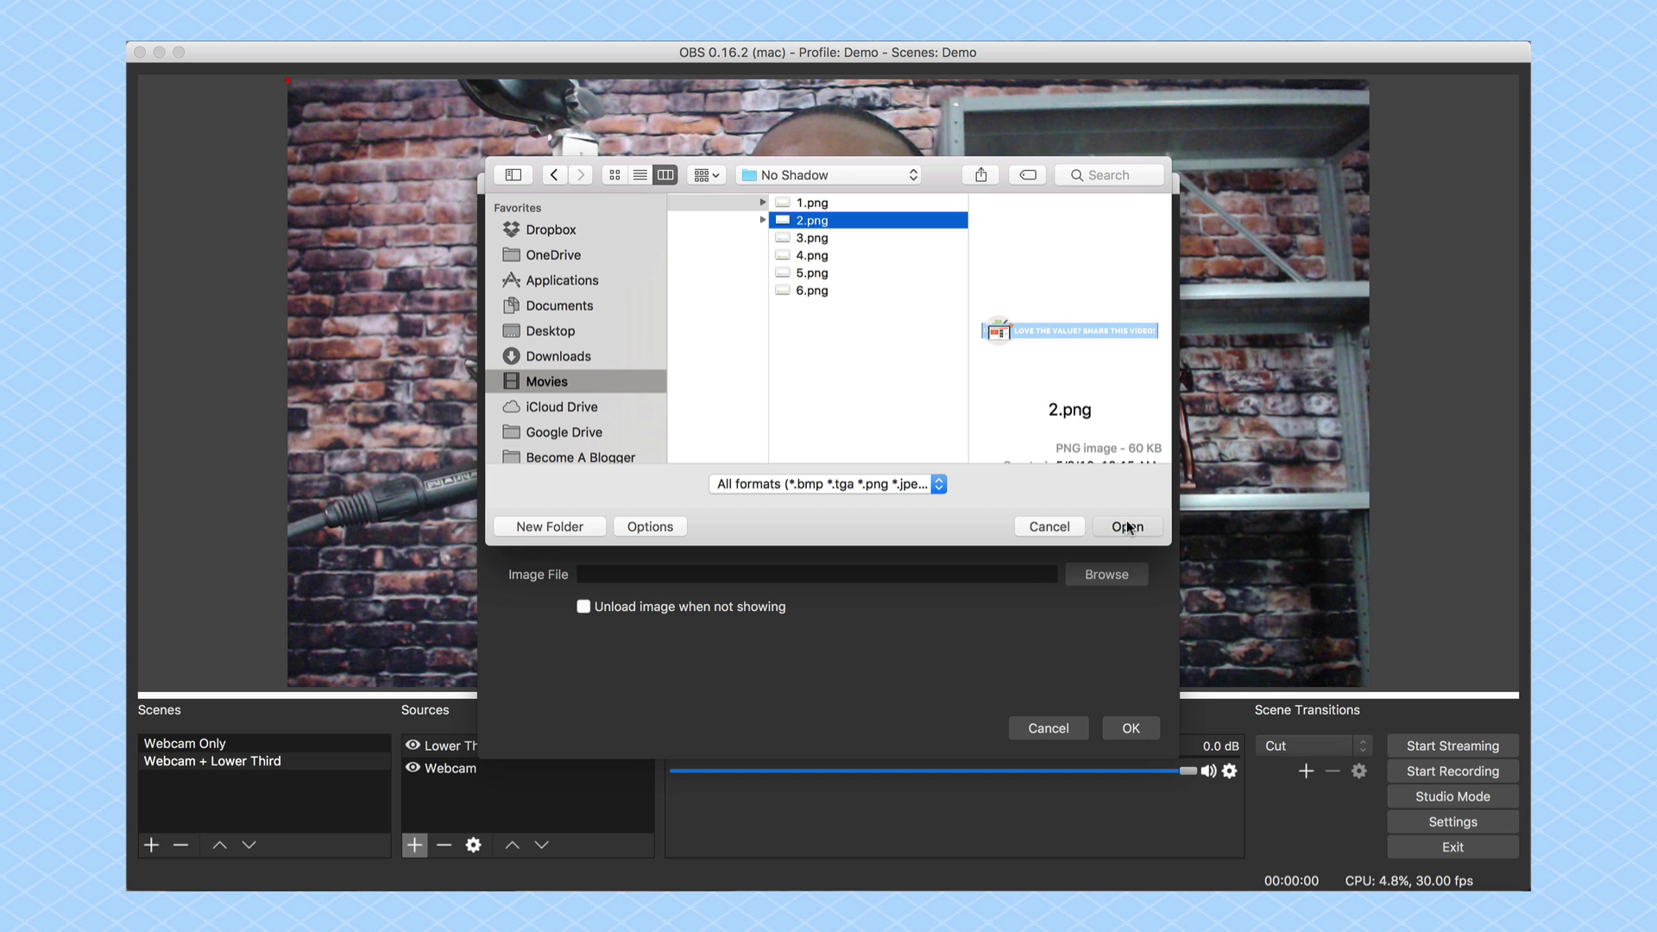
click(1129, 730)
click(495, 746)
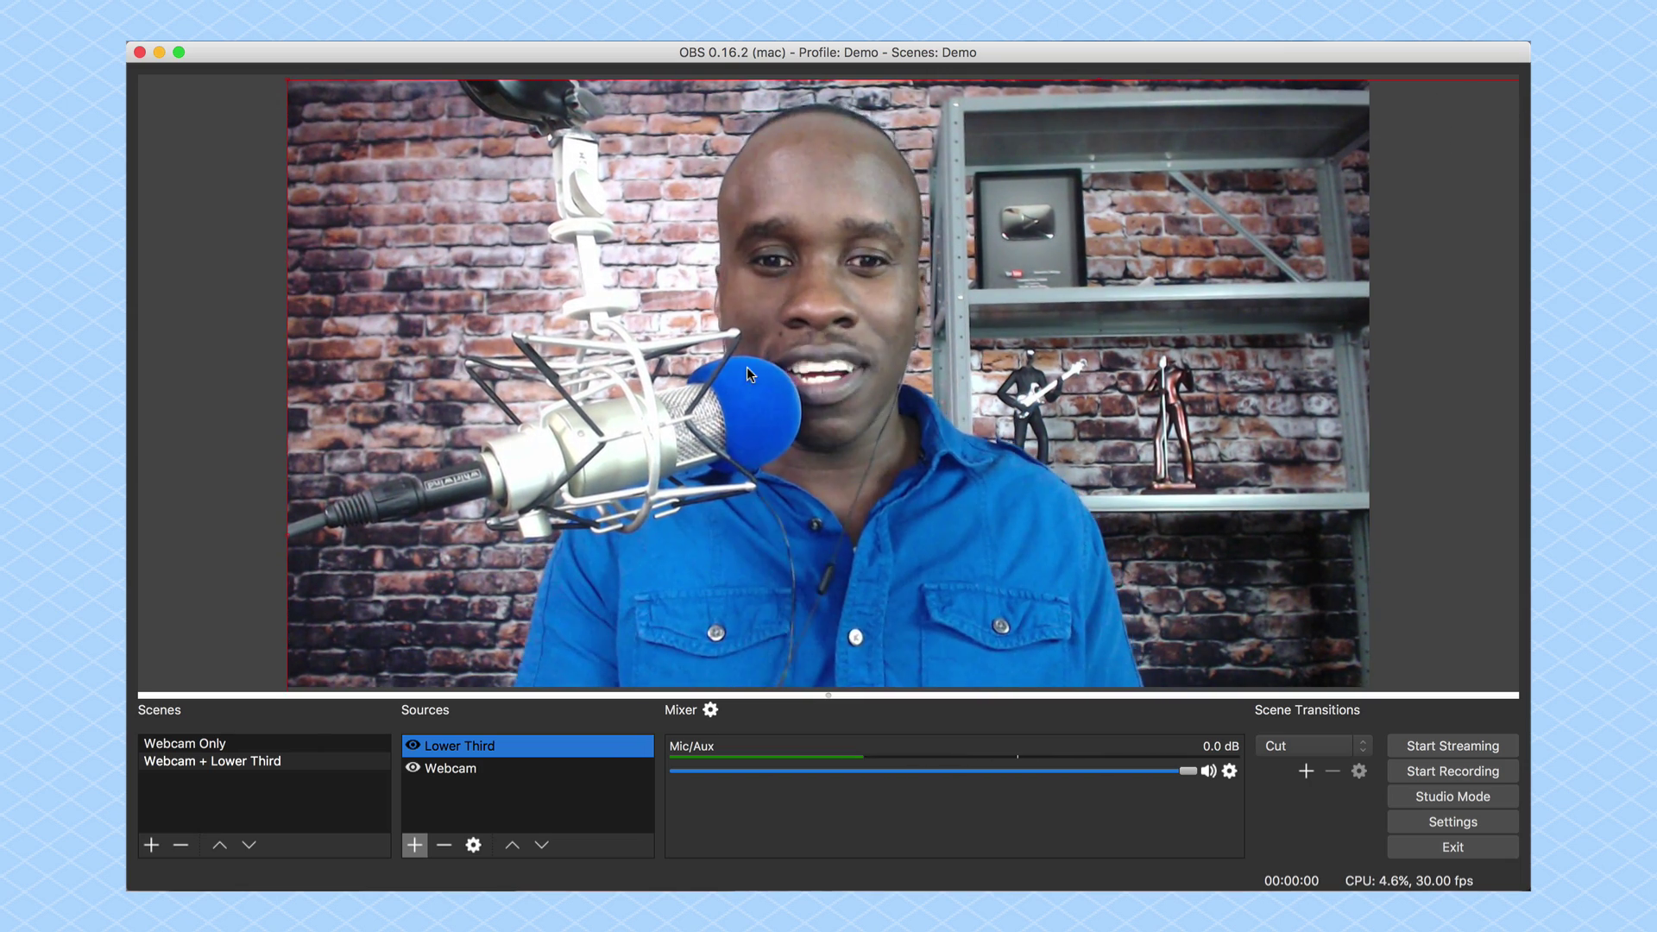
right_click(747, 370)
Step: Fit the lower-third banner to the screen, then toggle between Webcam Only and Webcam + Lower Third
mouse_move(833, 546)
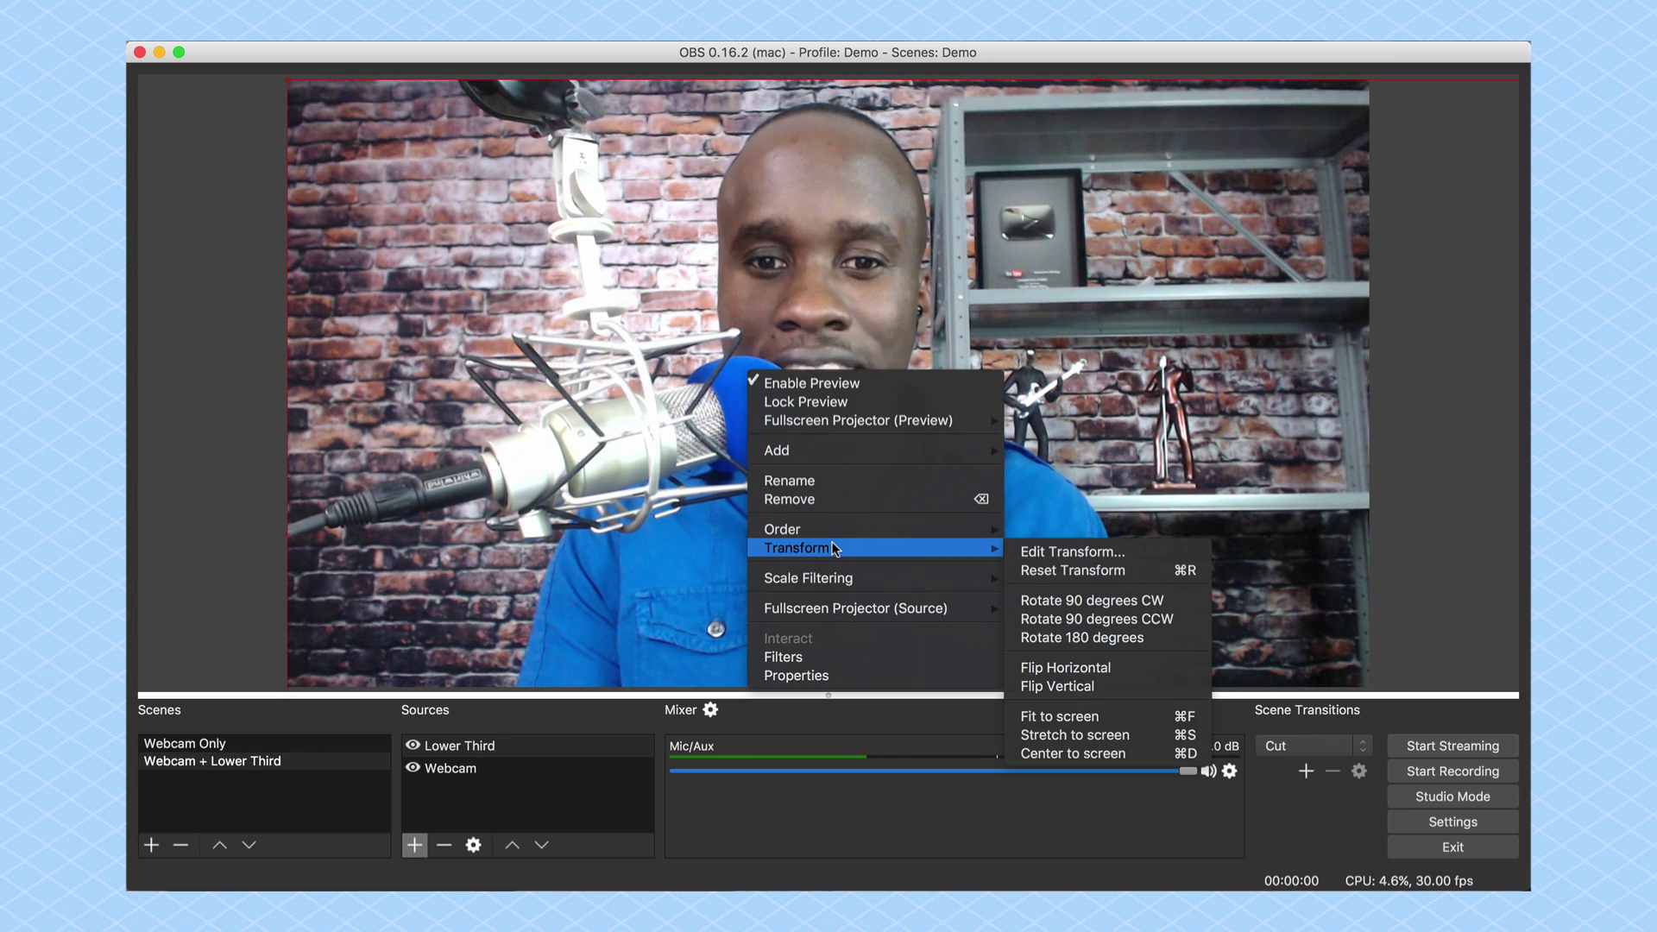
click(1060, 718)
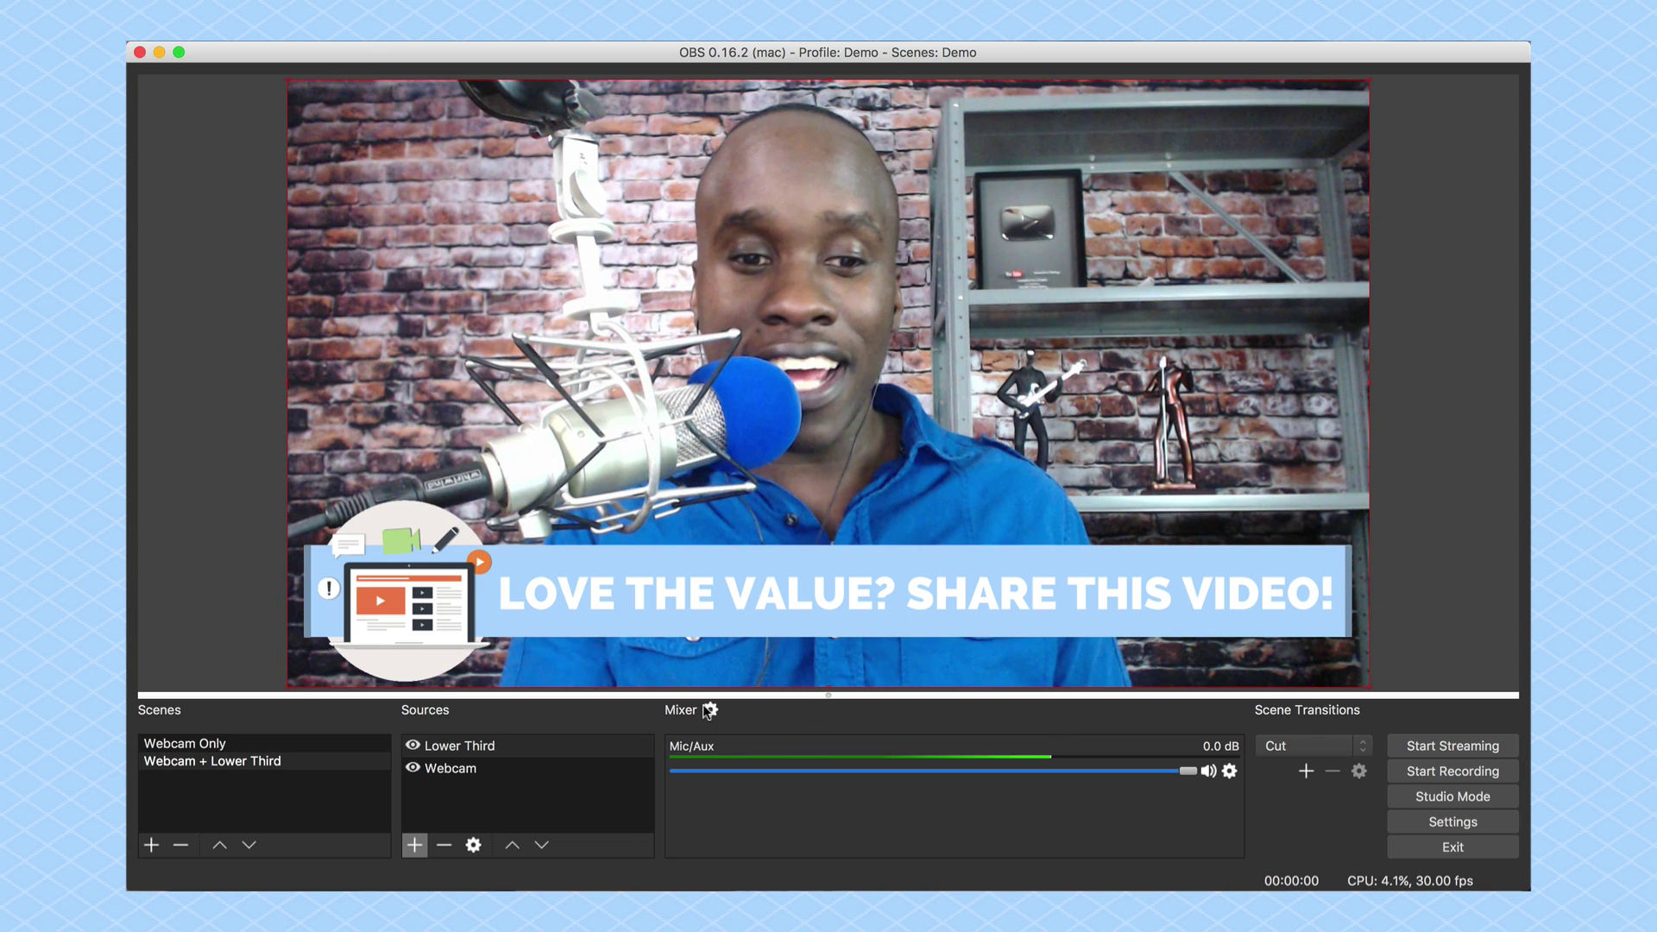
key(Up)
click(290, 762)
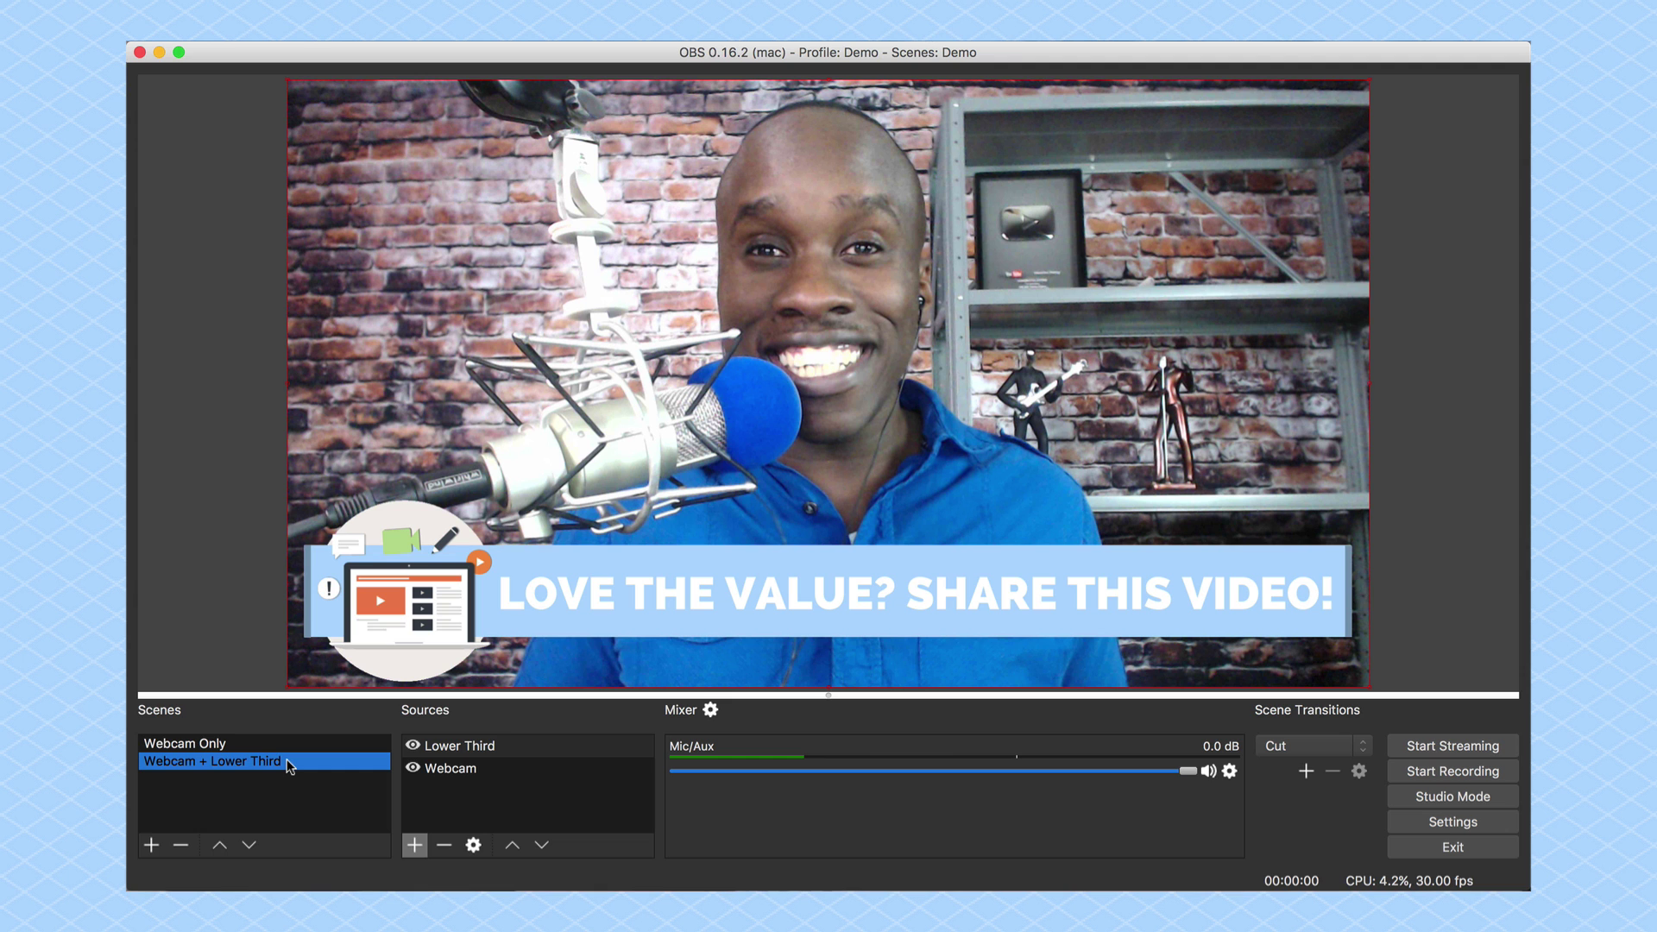
click(206, 744)
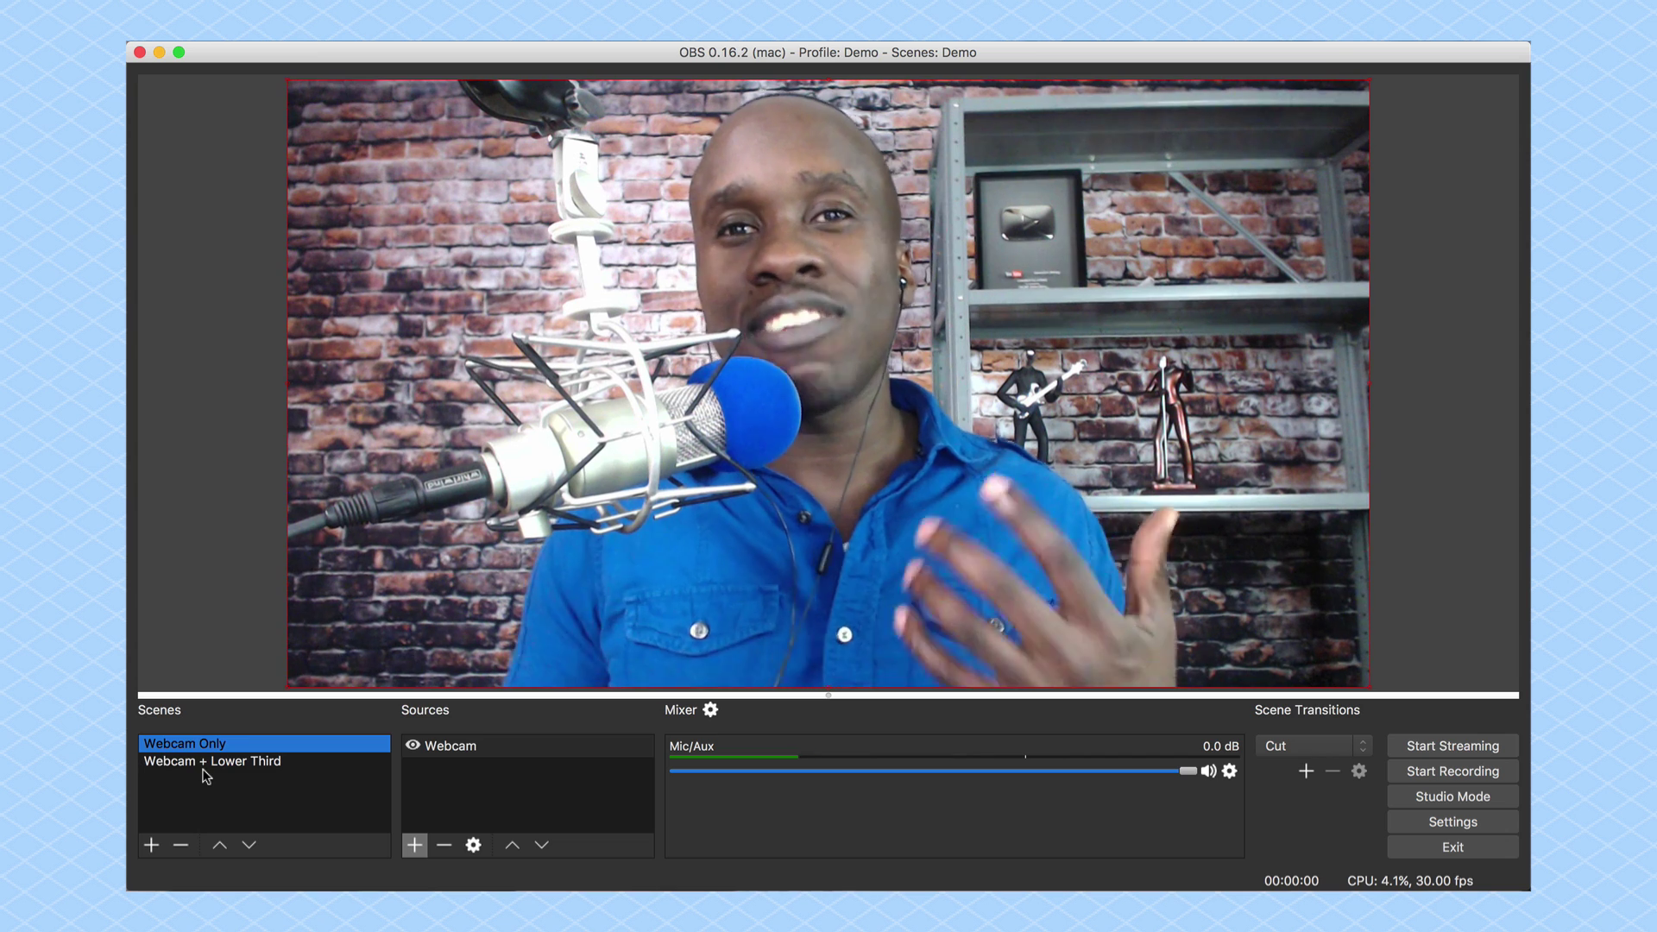
Step: Switch back to the Webcam + Lower Third scene
click(199, 761)
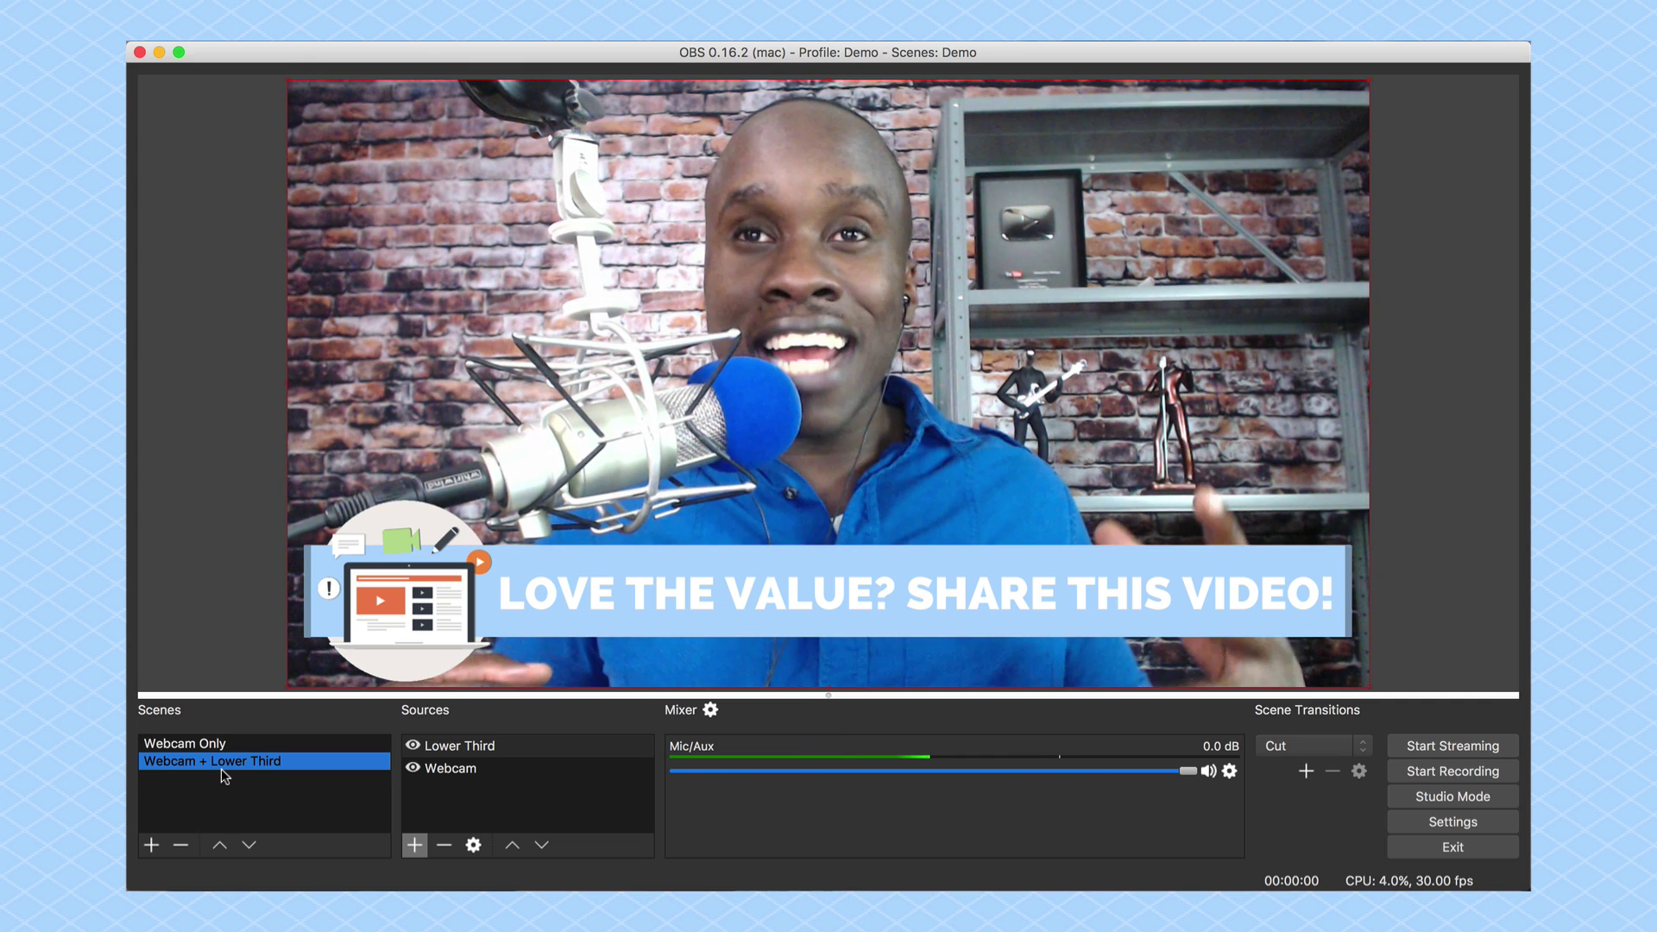
Step: Create a new scene named 'Browser only'
click(153, 845)
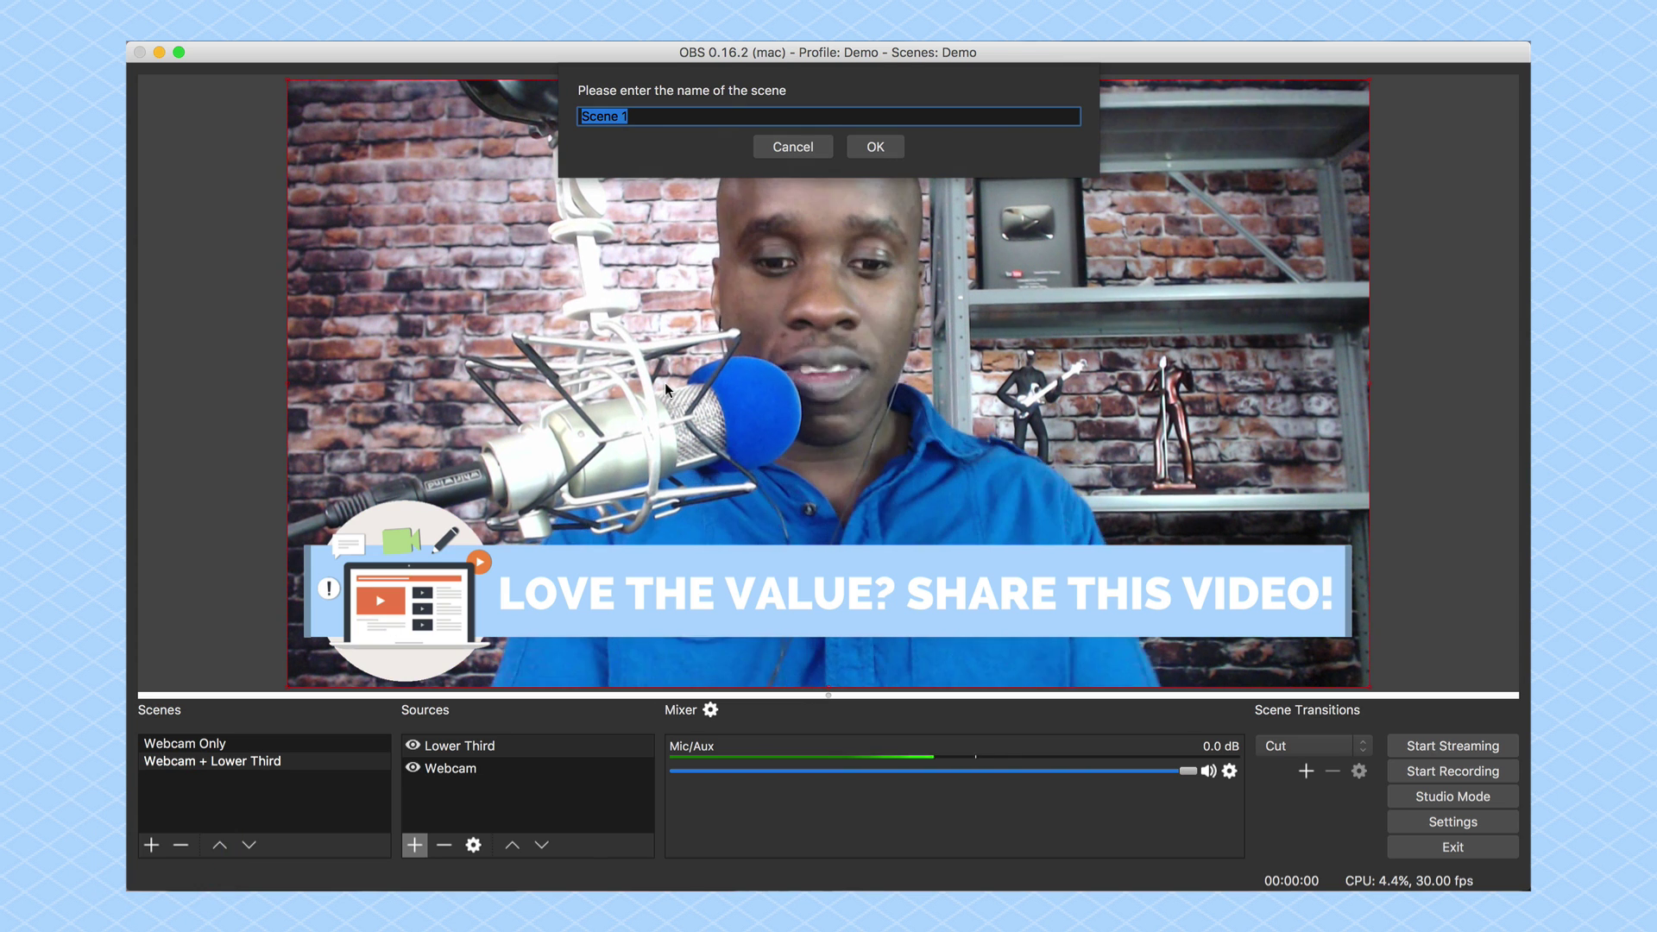
text(Brow)
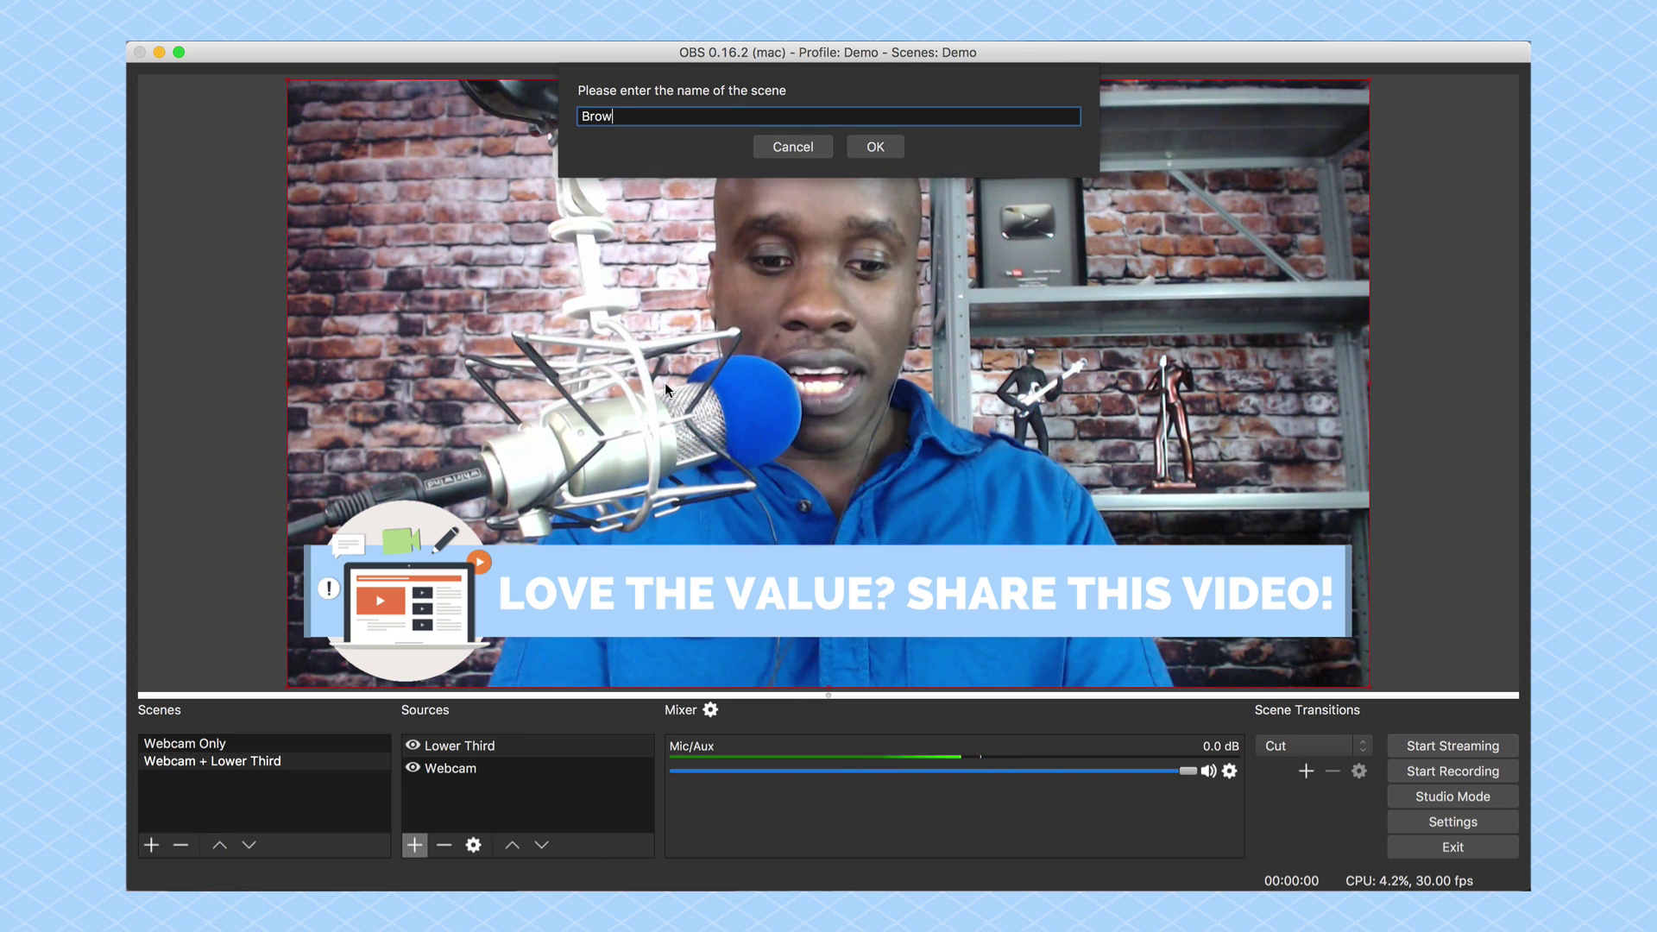
text(ser only)
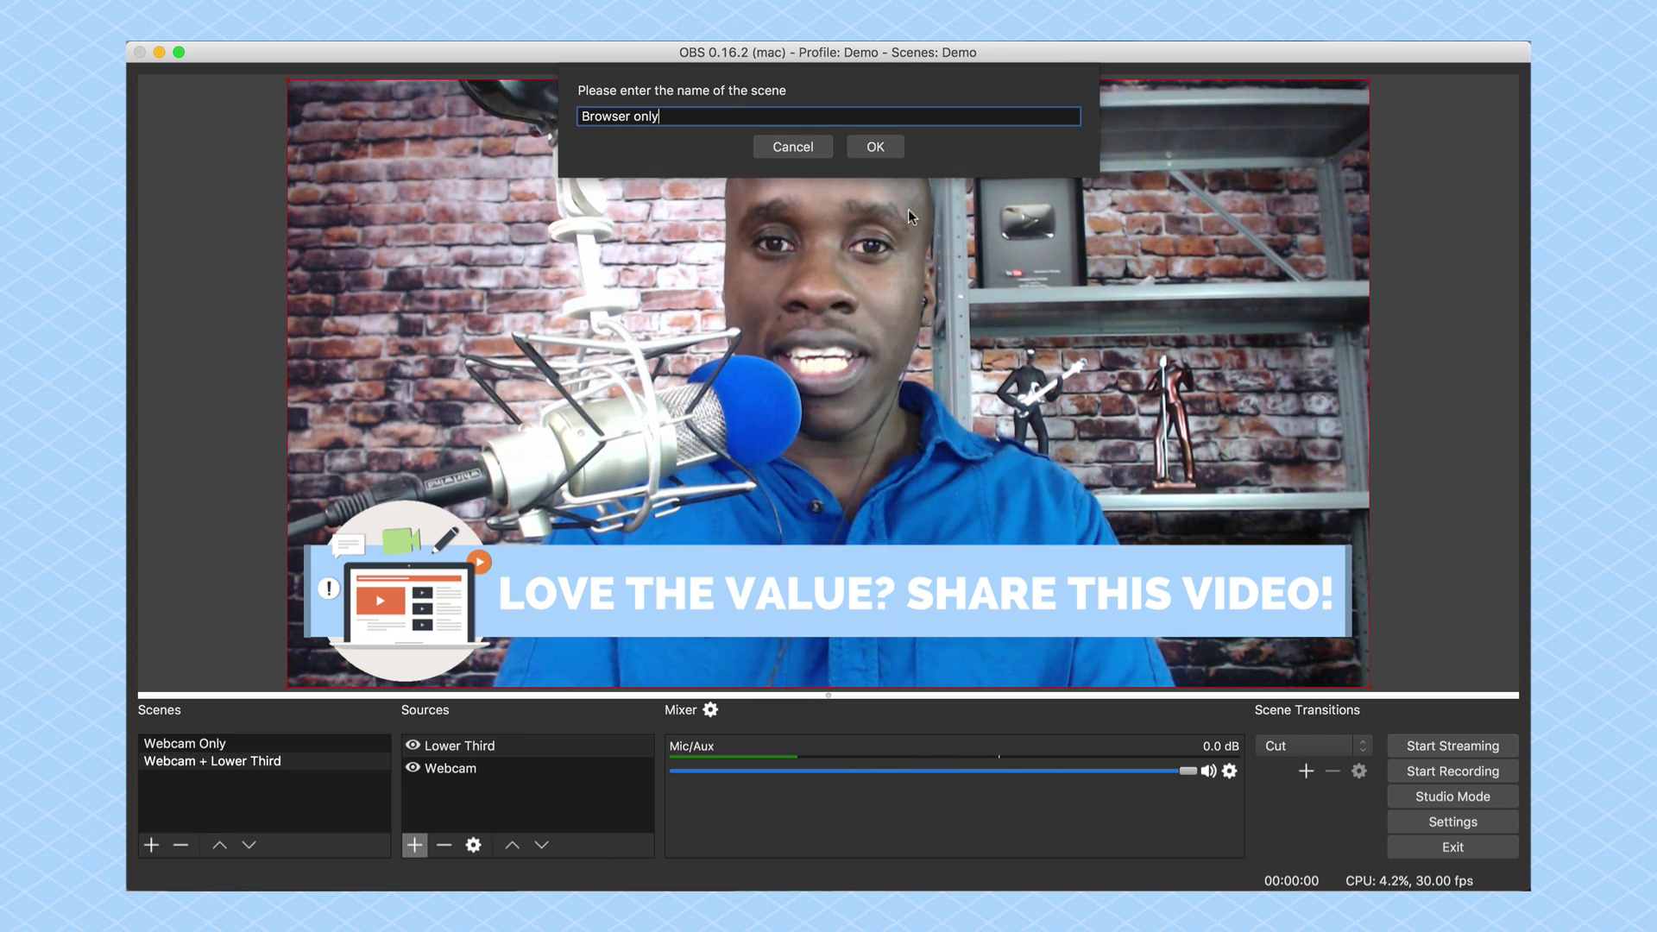
click(889, 147)
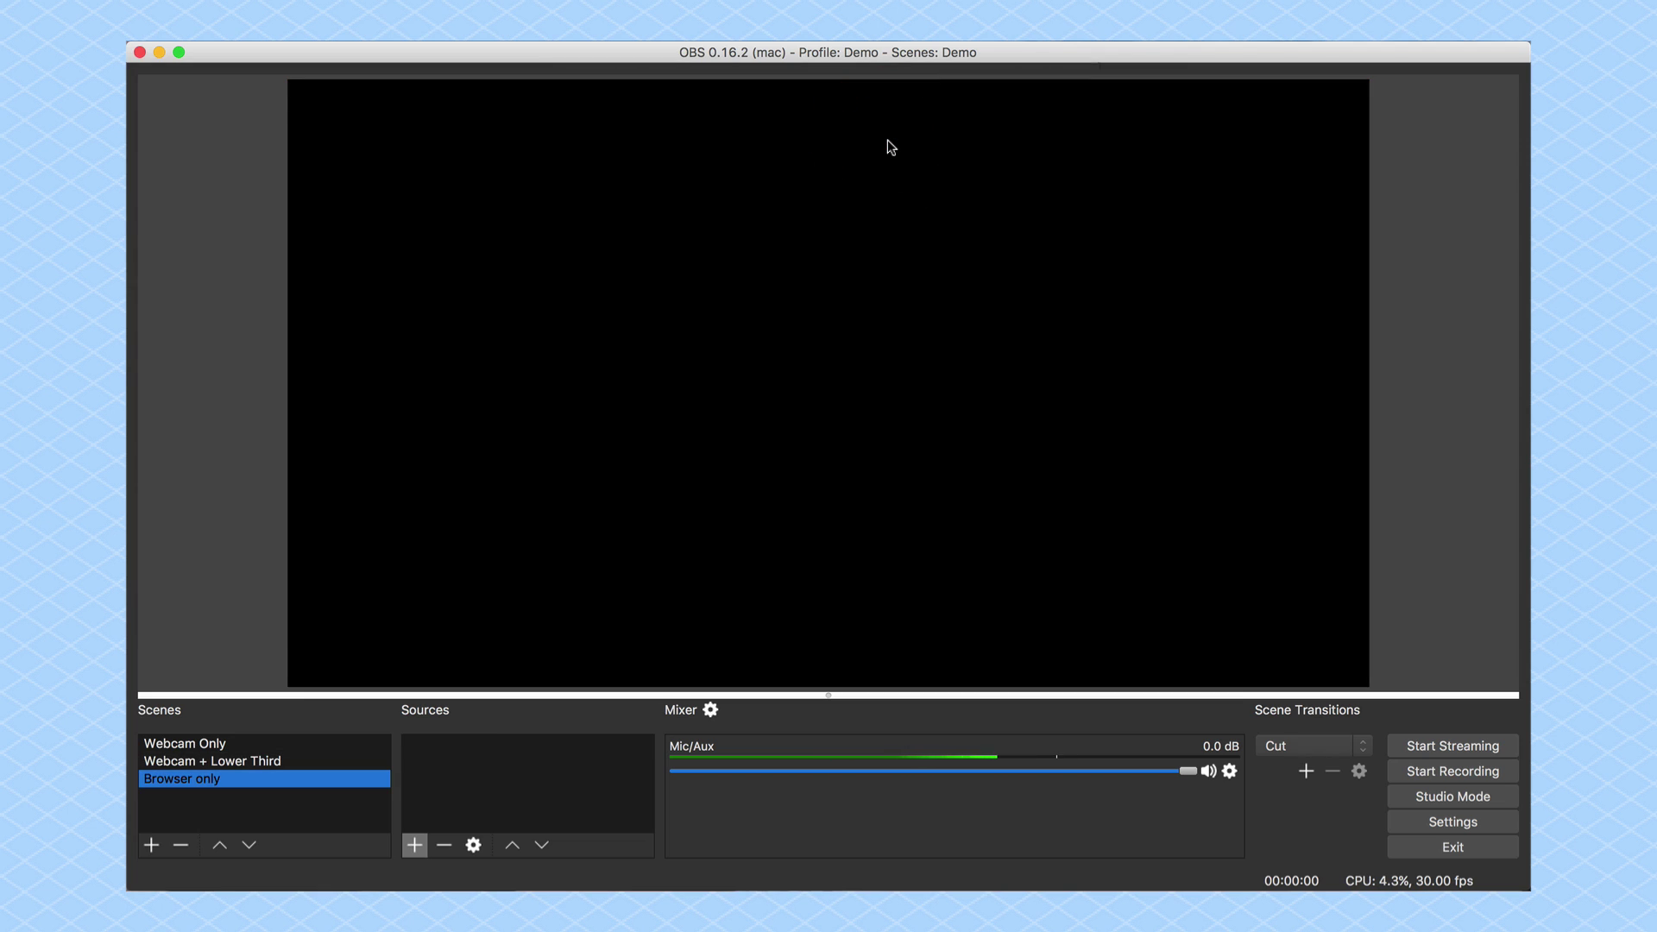
Step: Add a Window Capture source named Browser capturing the Safari Become A Blogger window
click(415, 846)
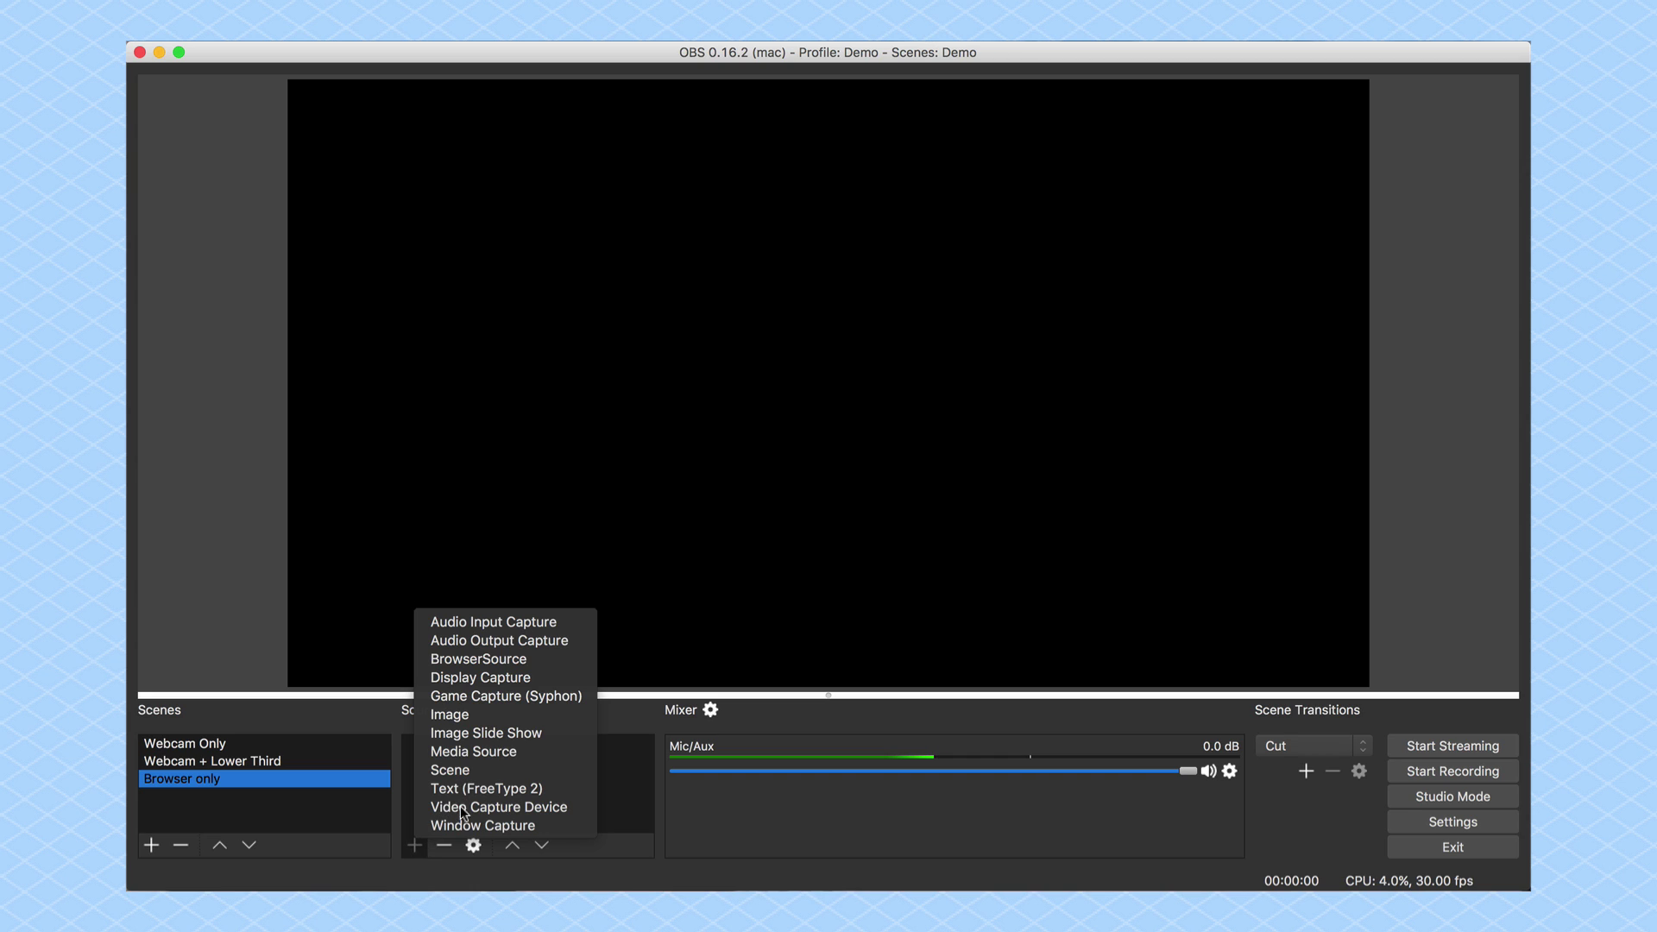
click(458, 826)
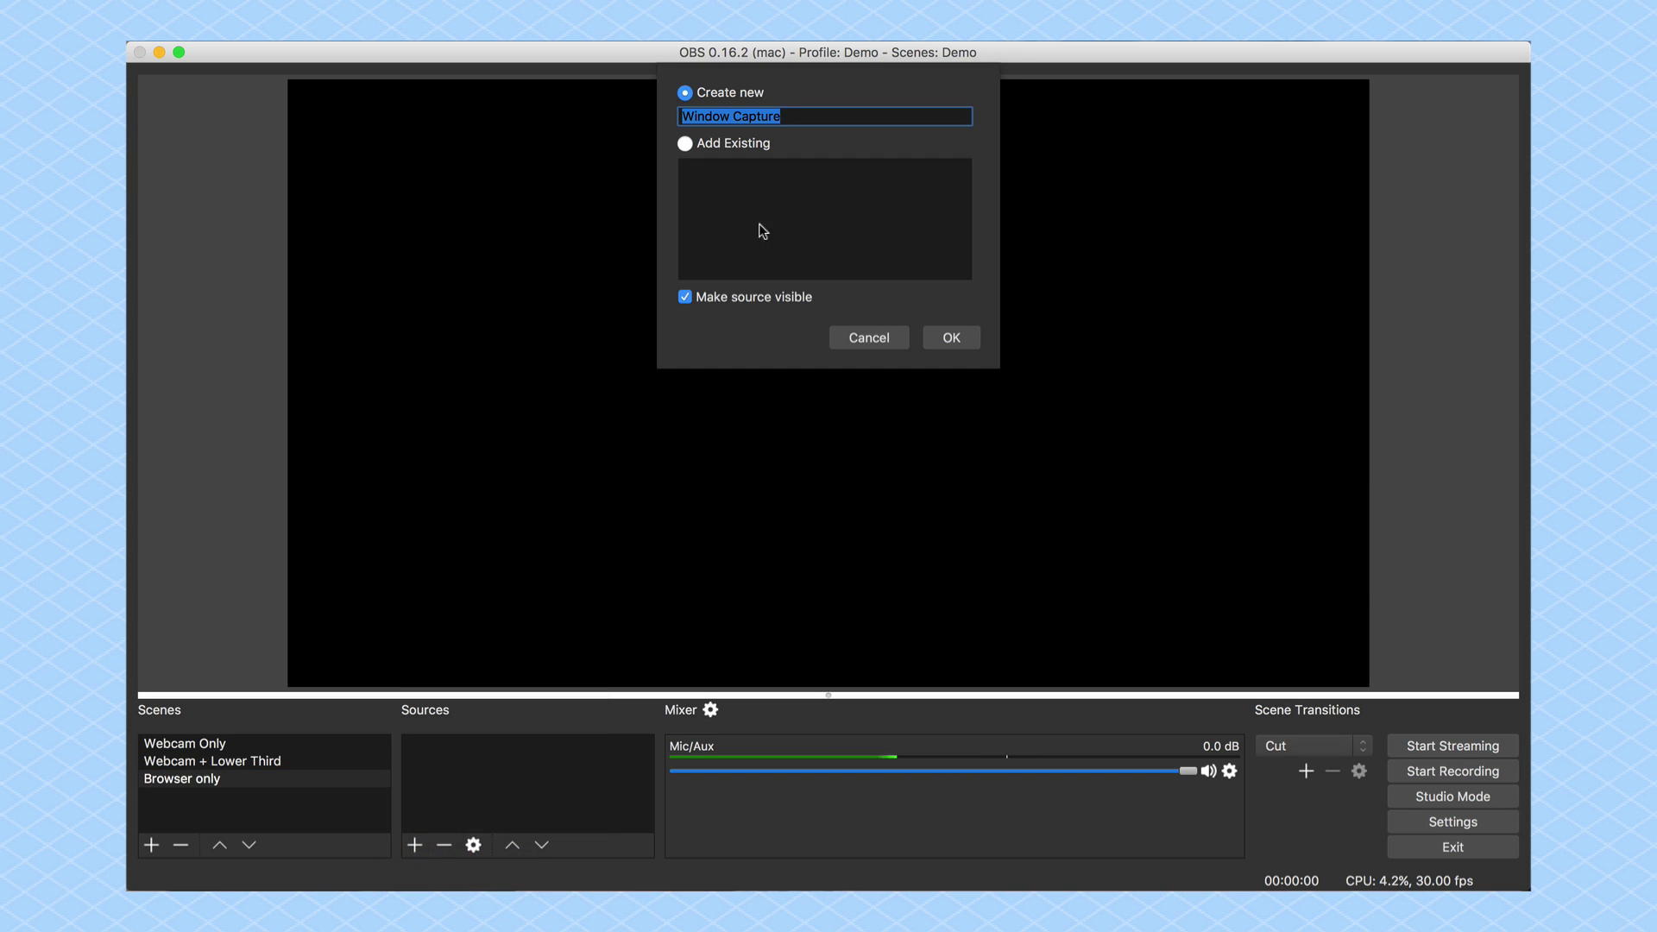
text(Browse)
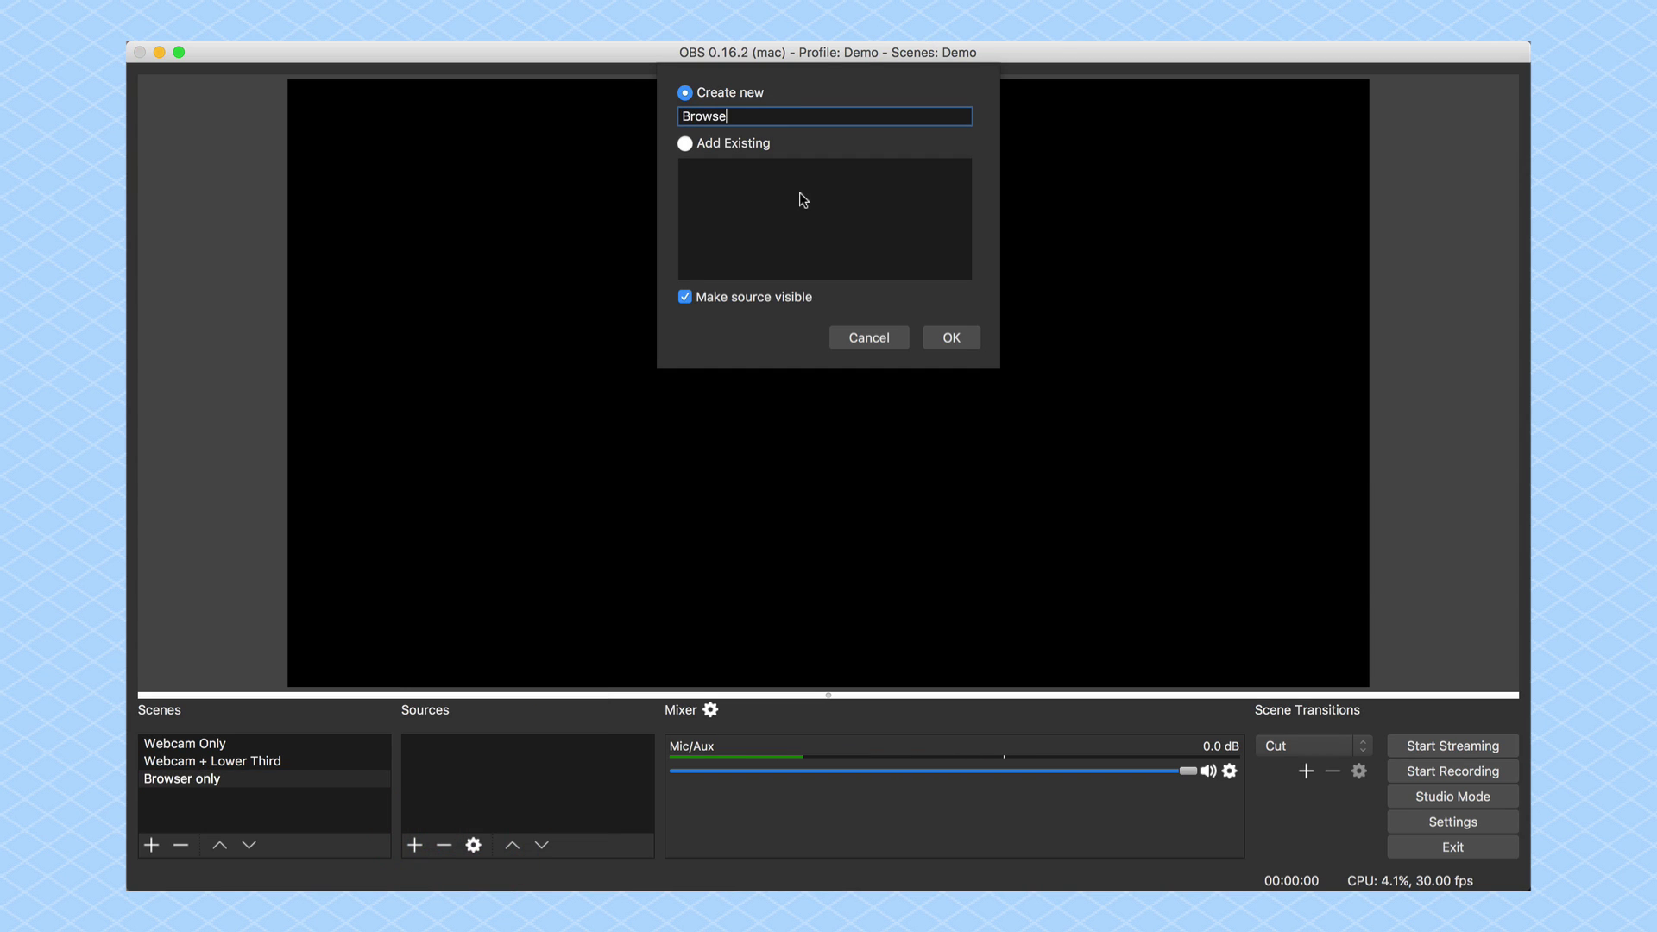
text(r)
click(952, 338)
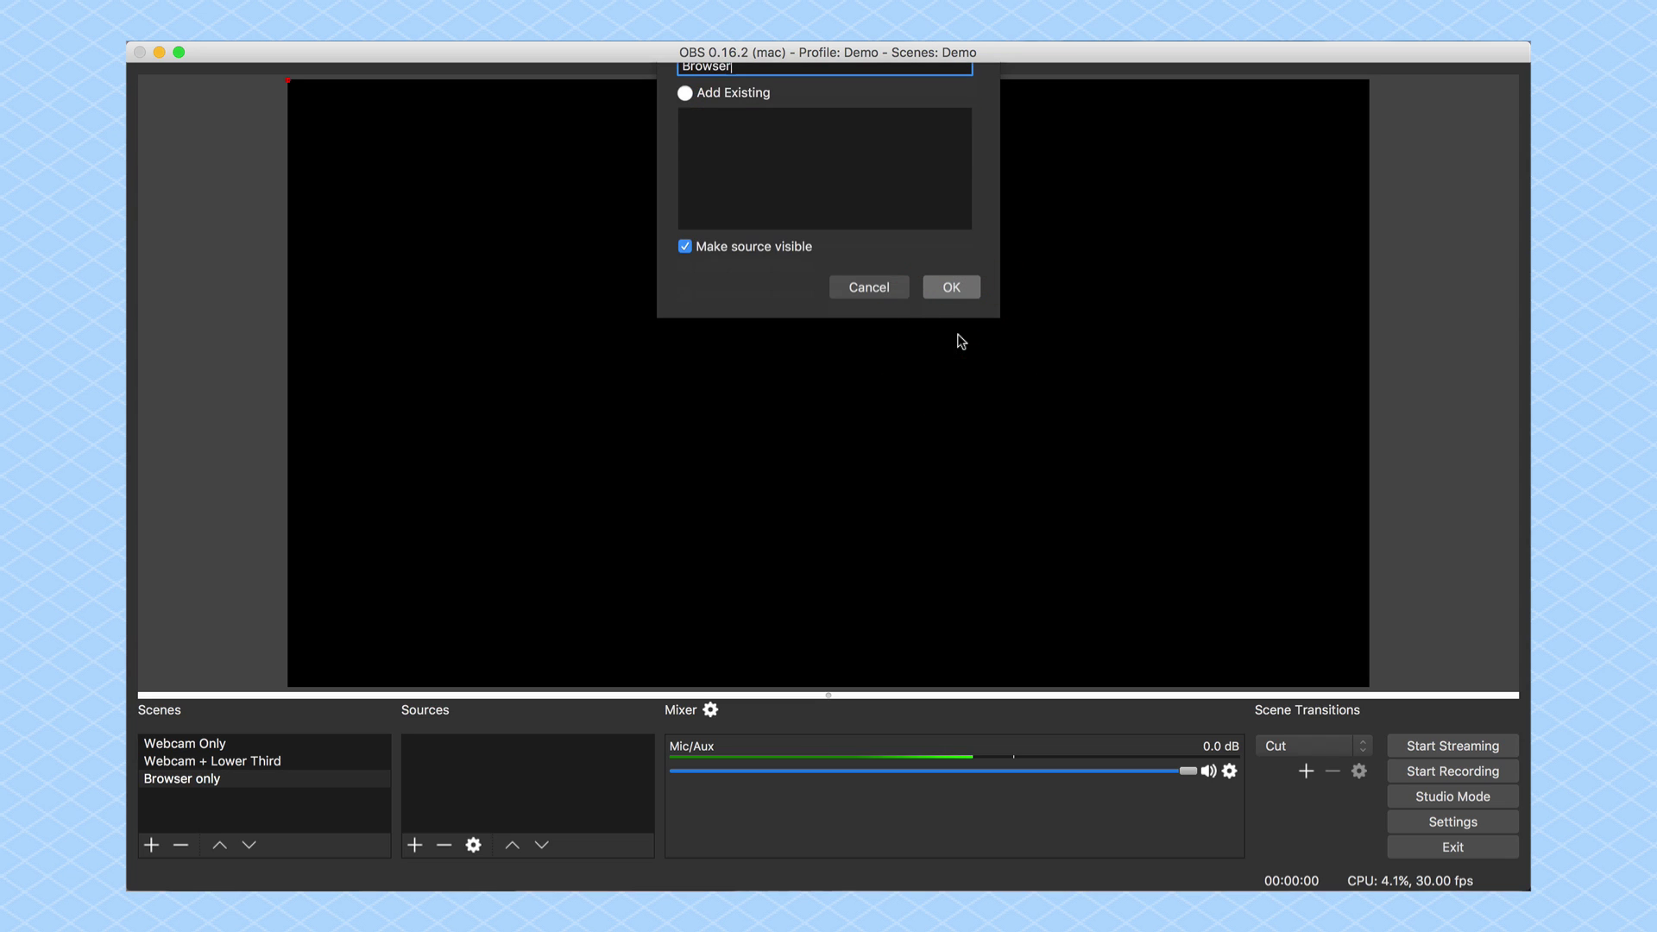
click(810, 574)
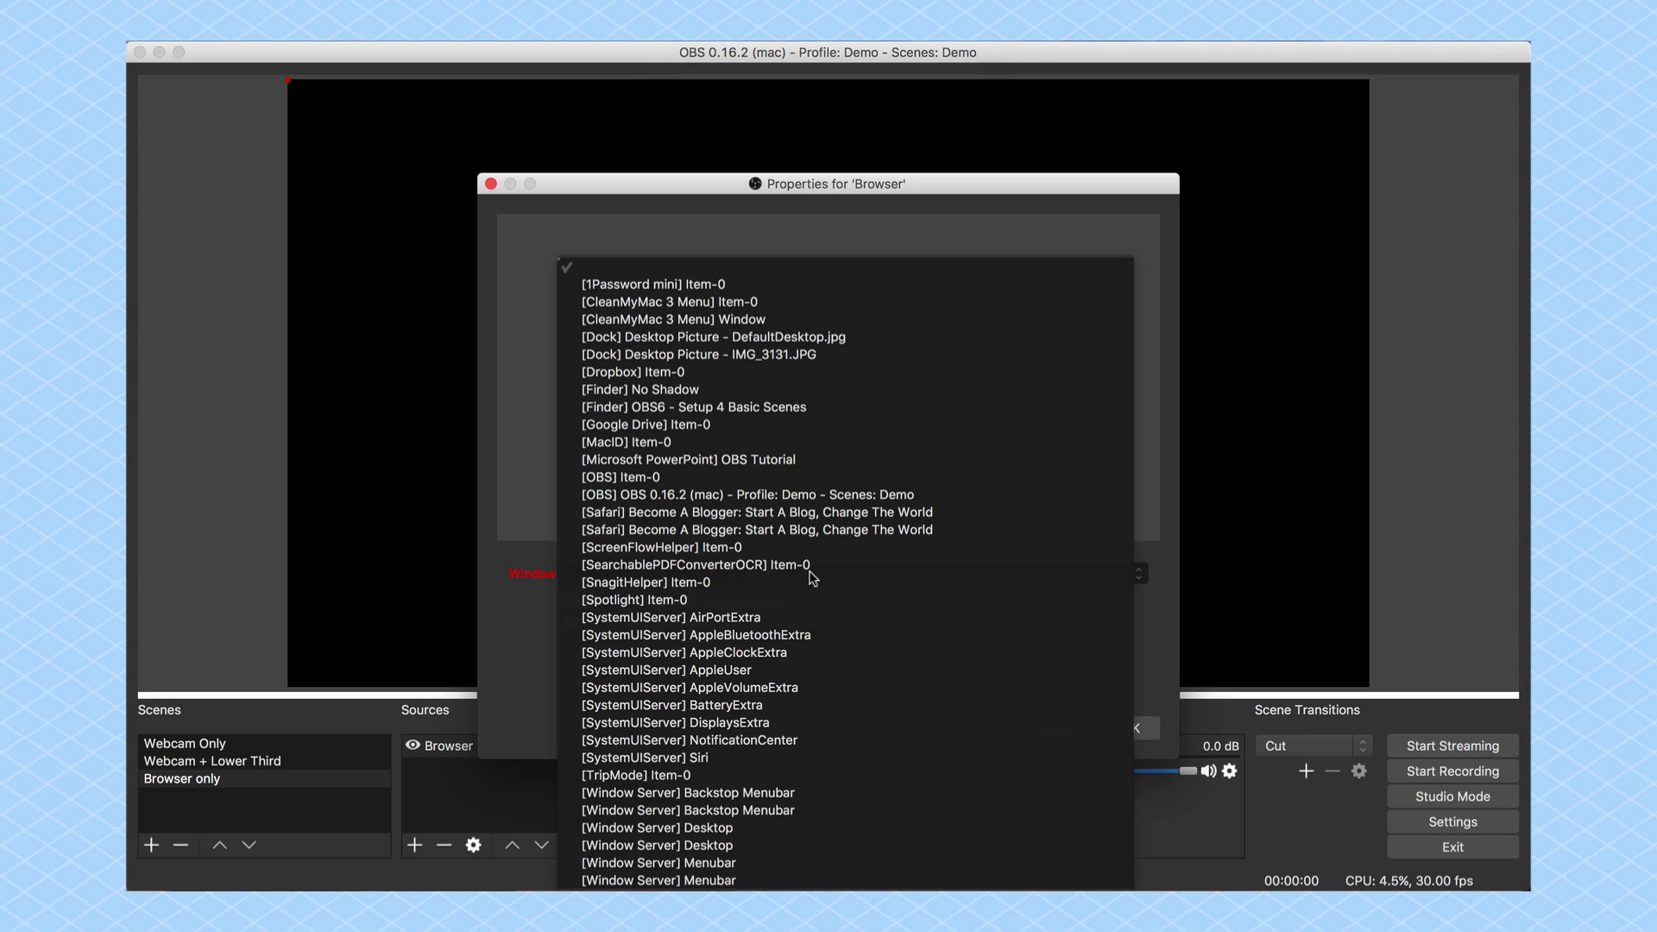
click(782, 519)
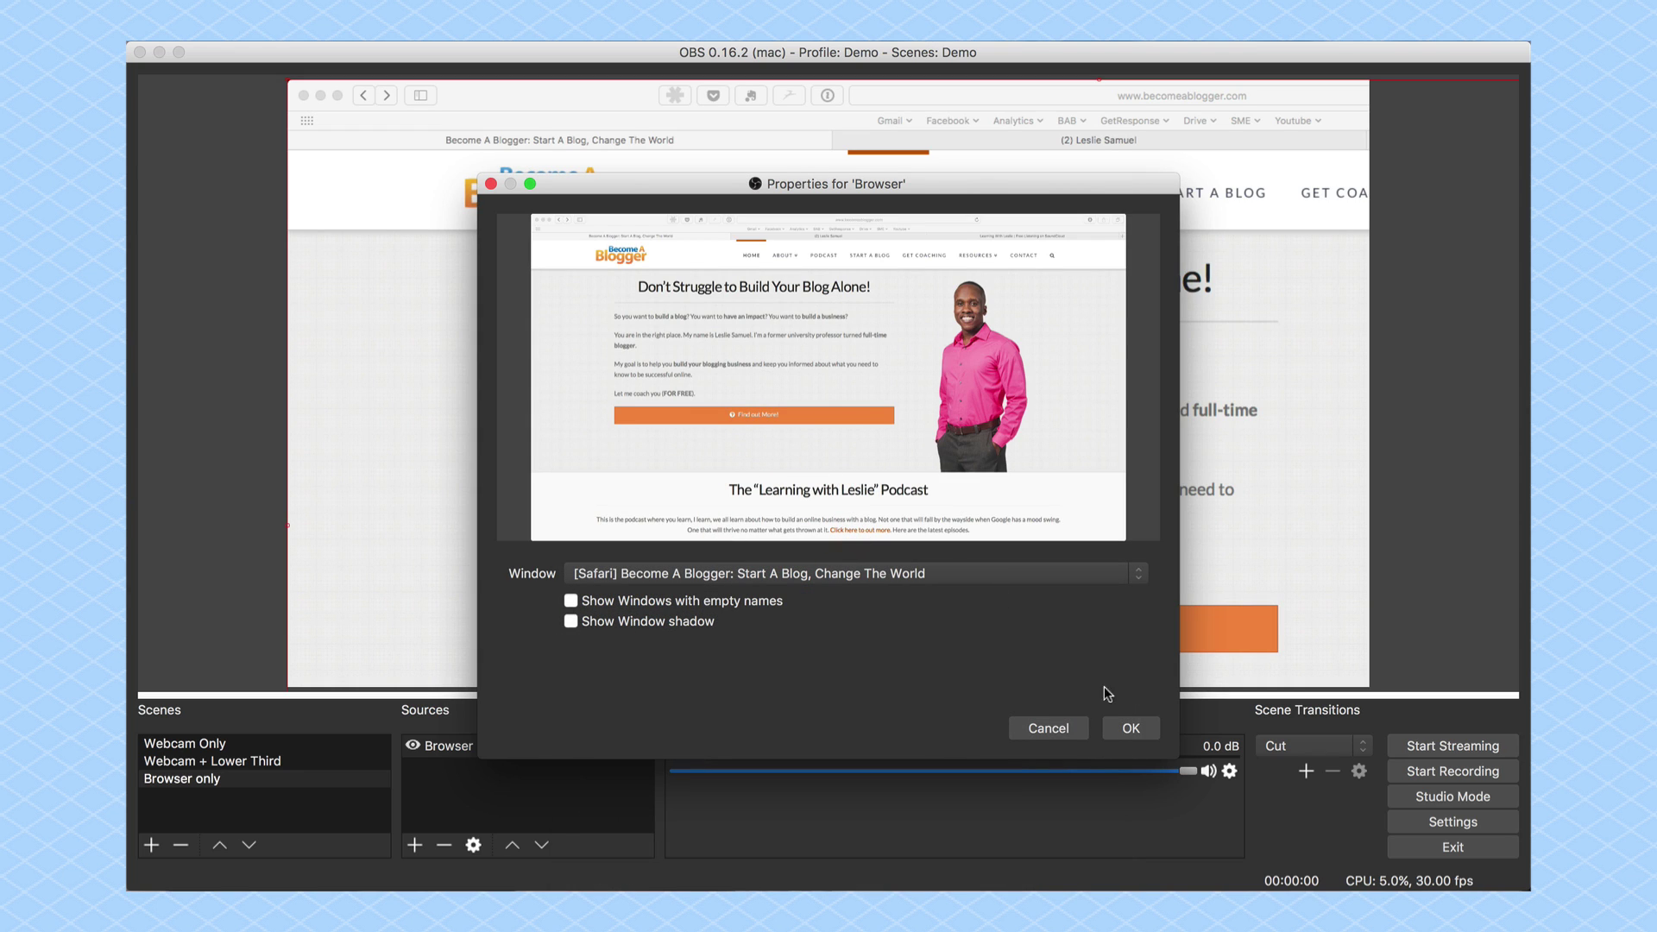
click(1131, 727)
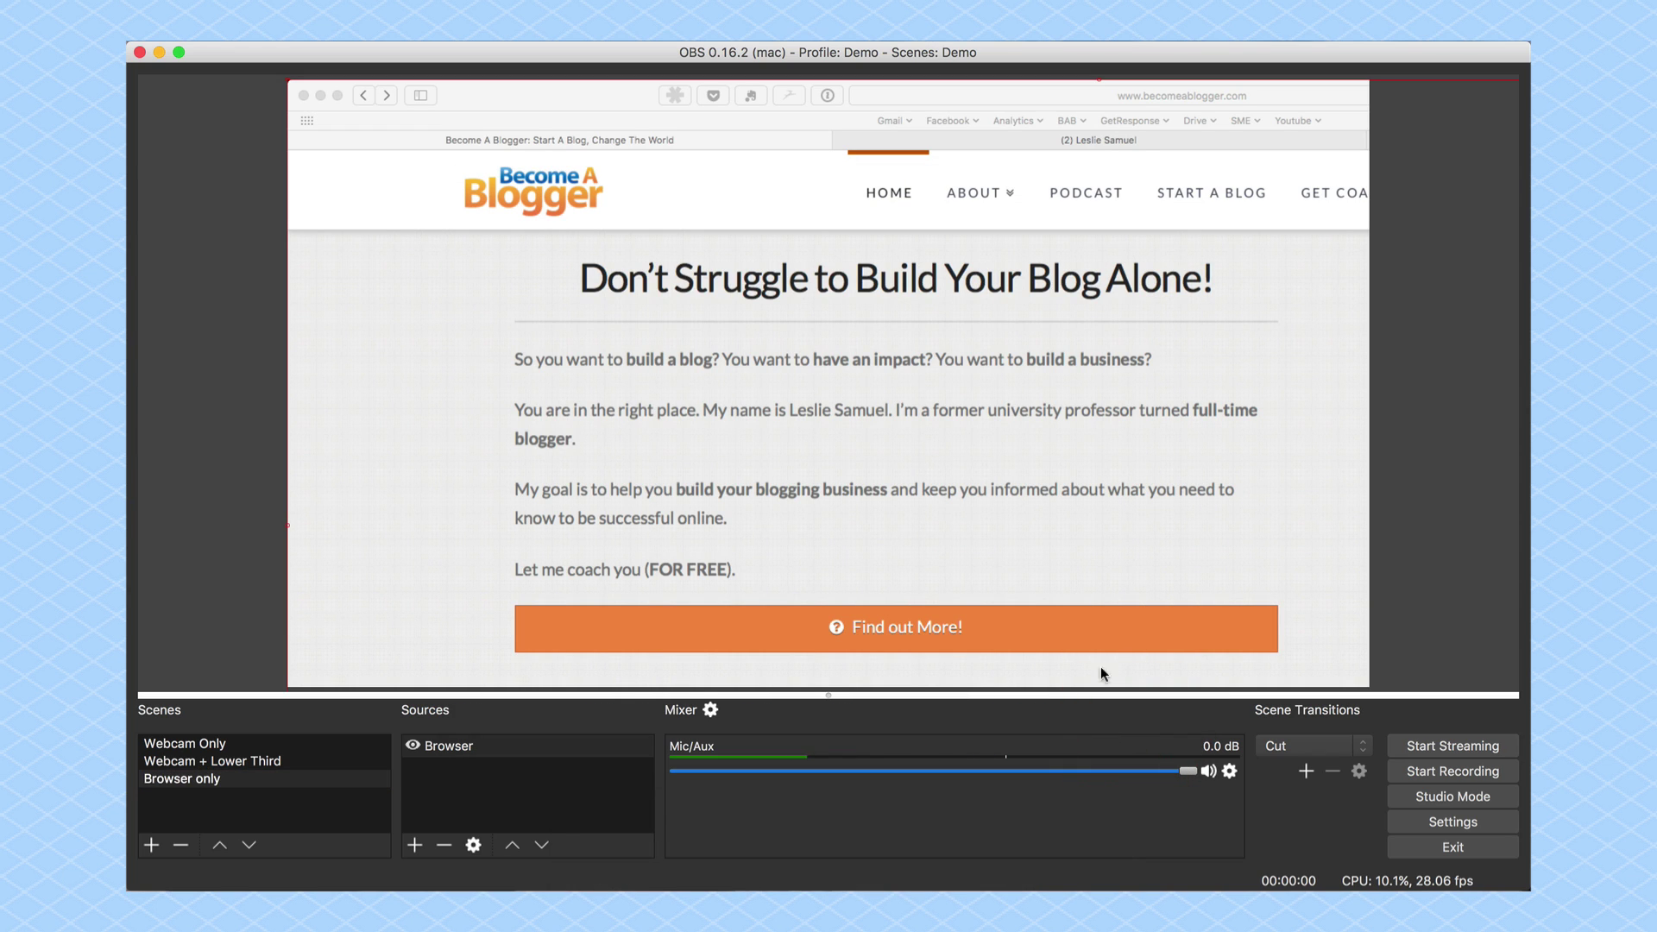
Step: Fit the Browser capture to the canvas via Transform > Fit to screen
right_click(826, 335)
mouse_move(904, 516)
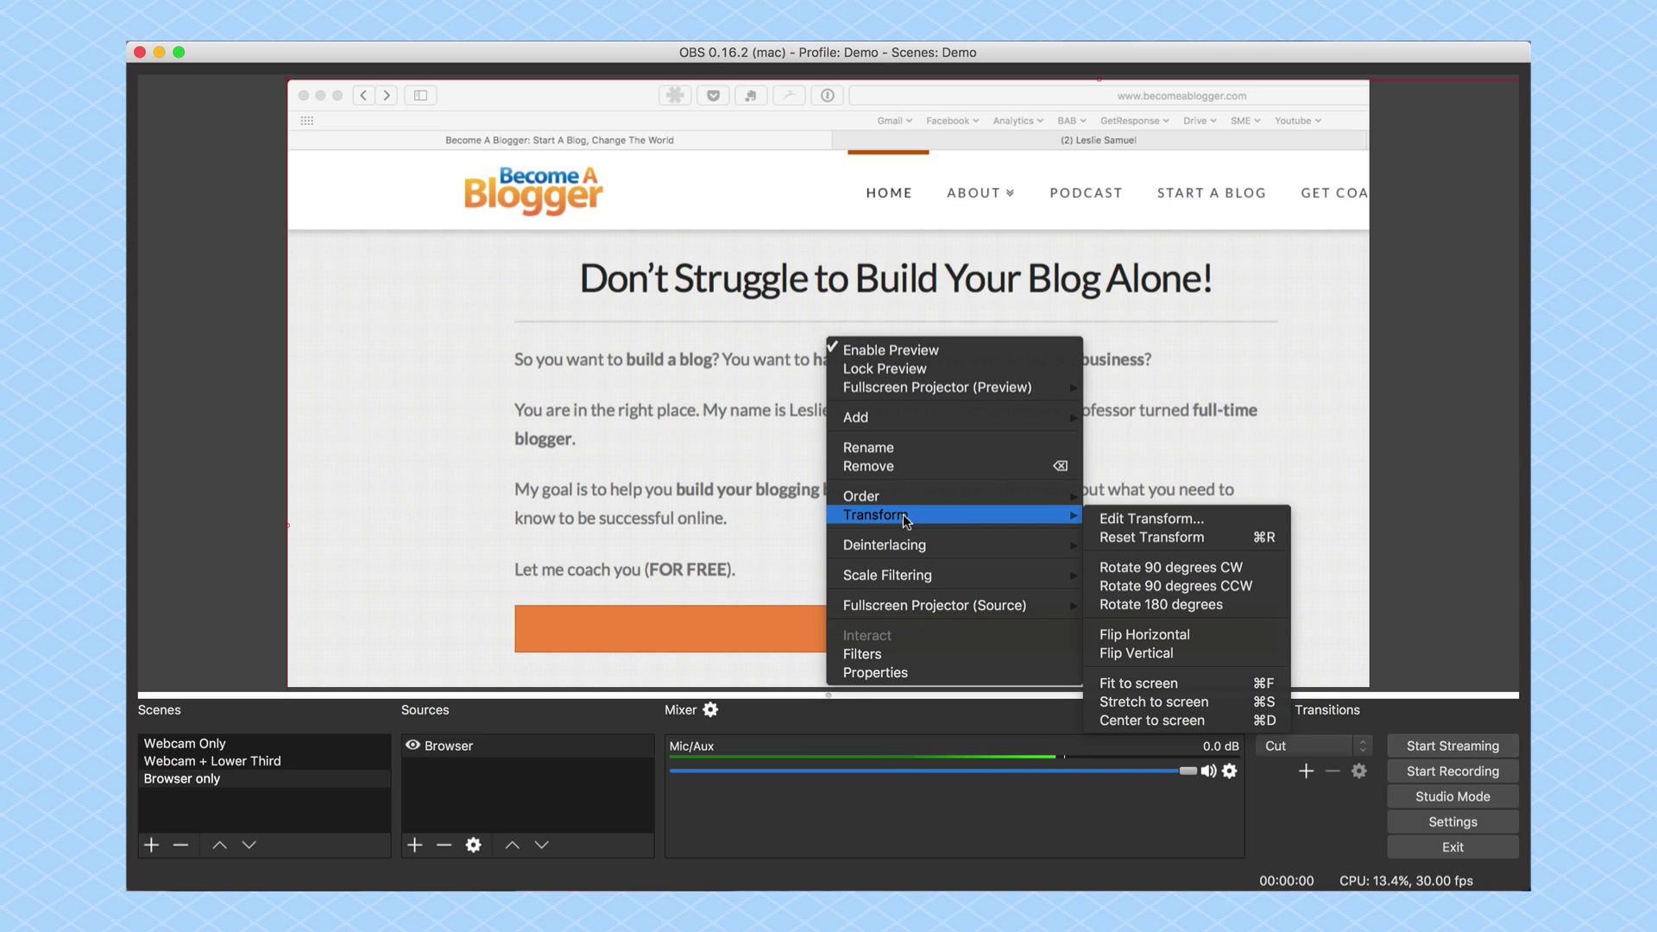
click(1126, 684)
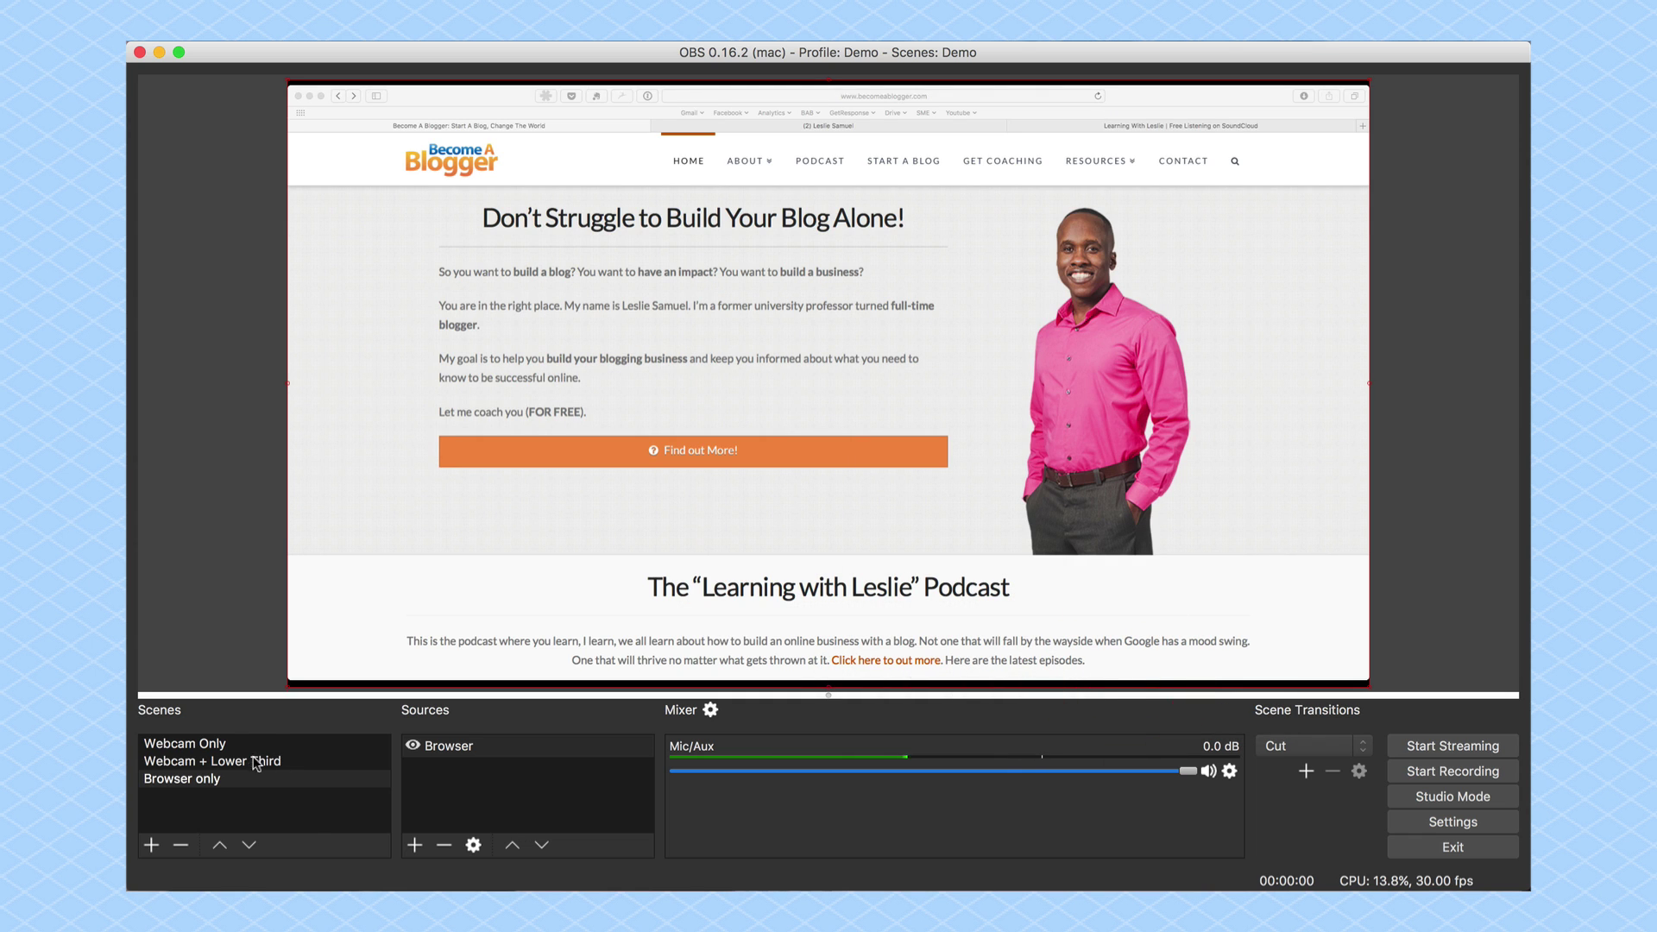
click(224, 747)
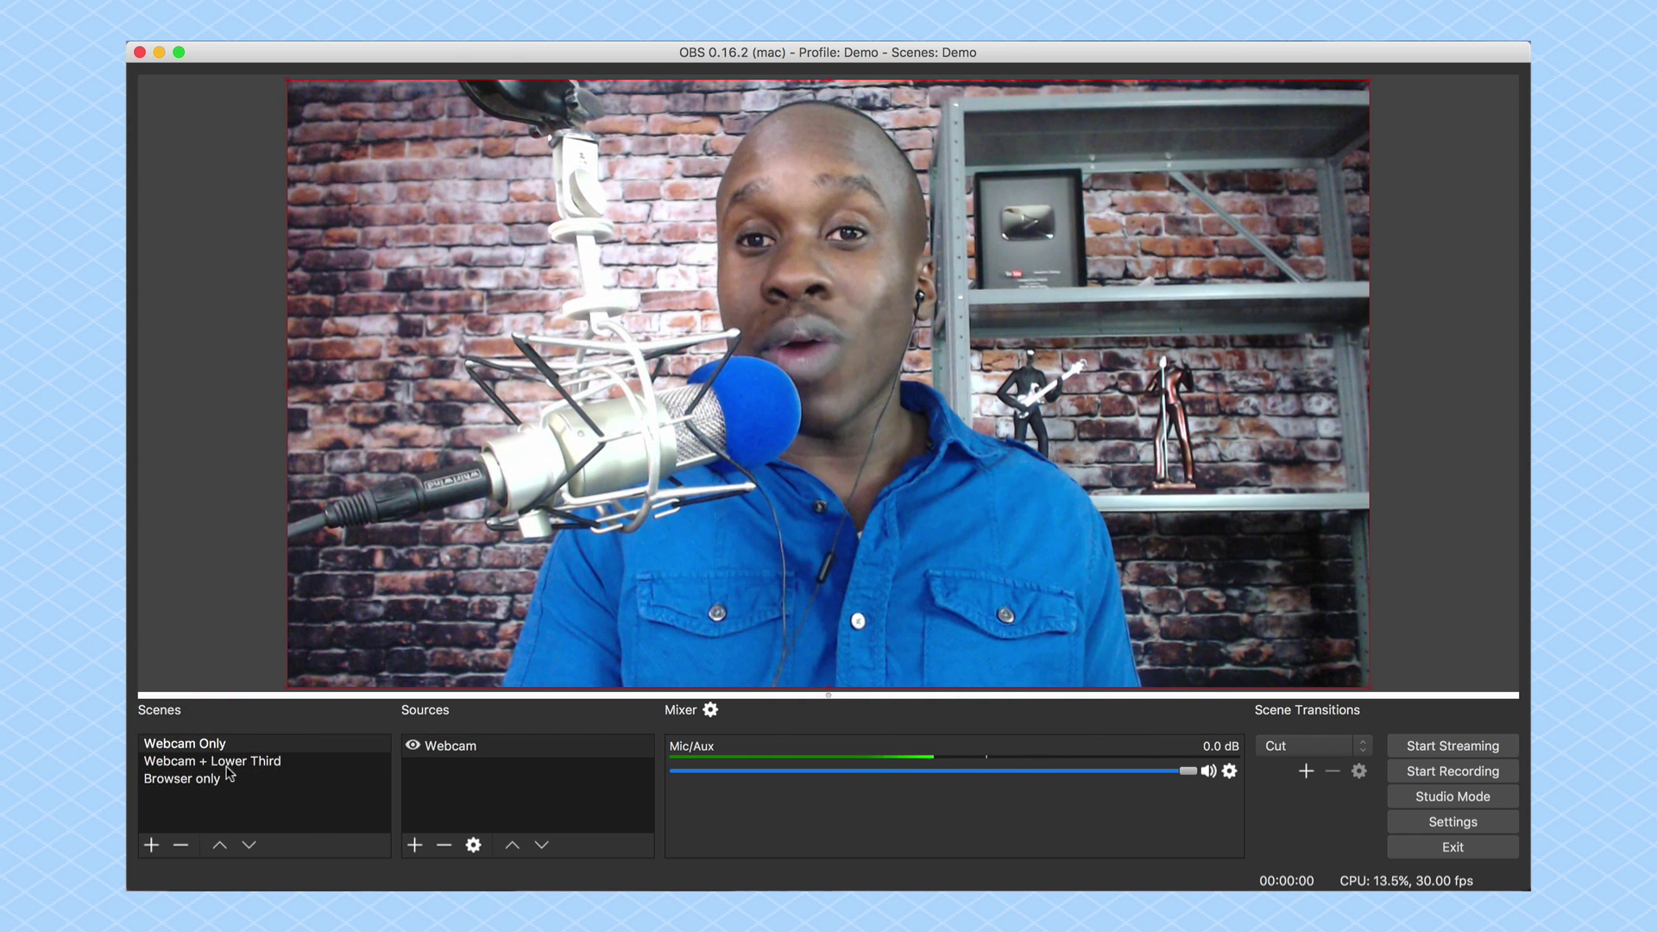
click(227, 766)
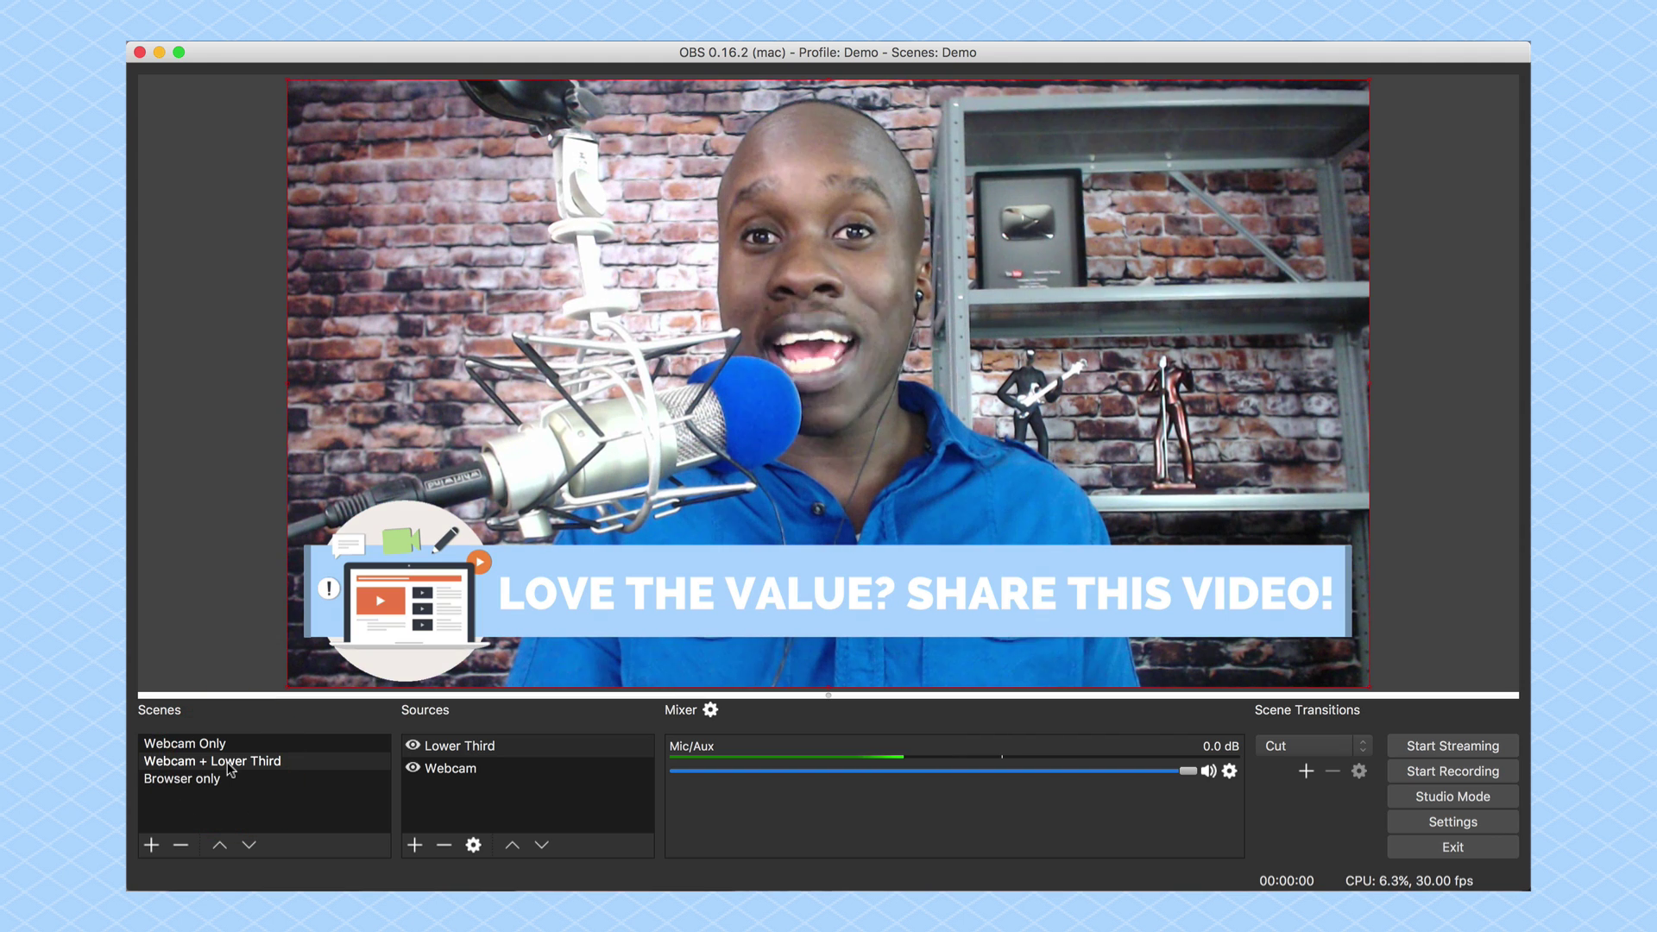
click(229, 780)
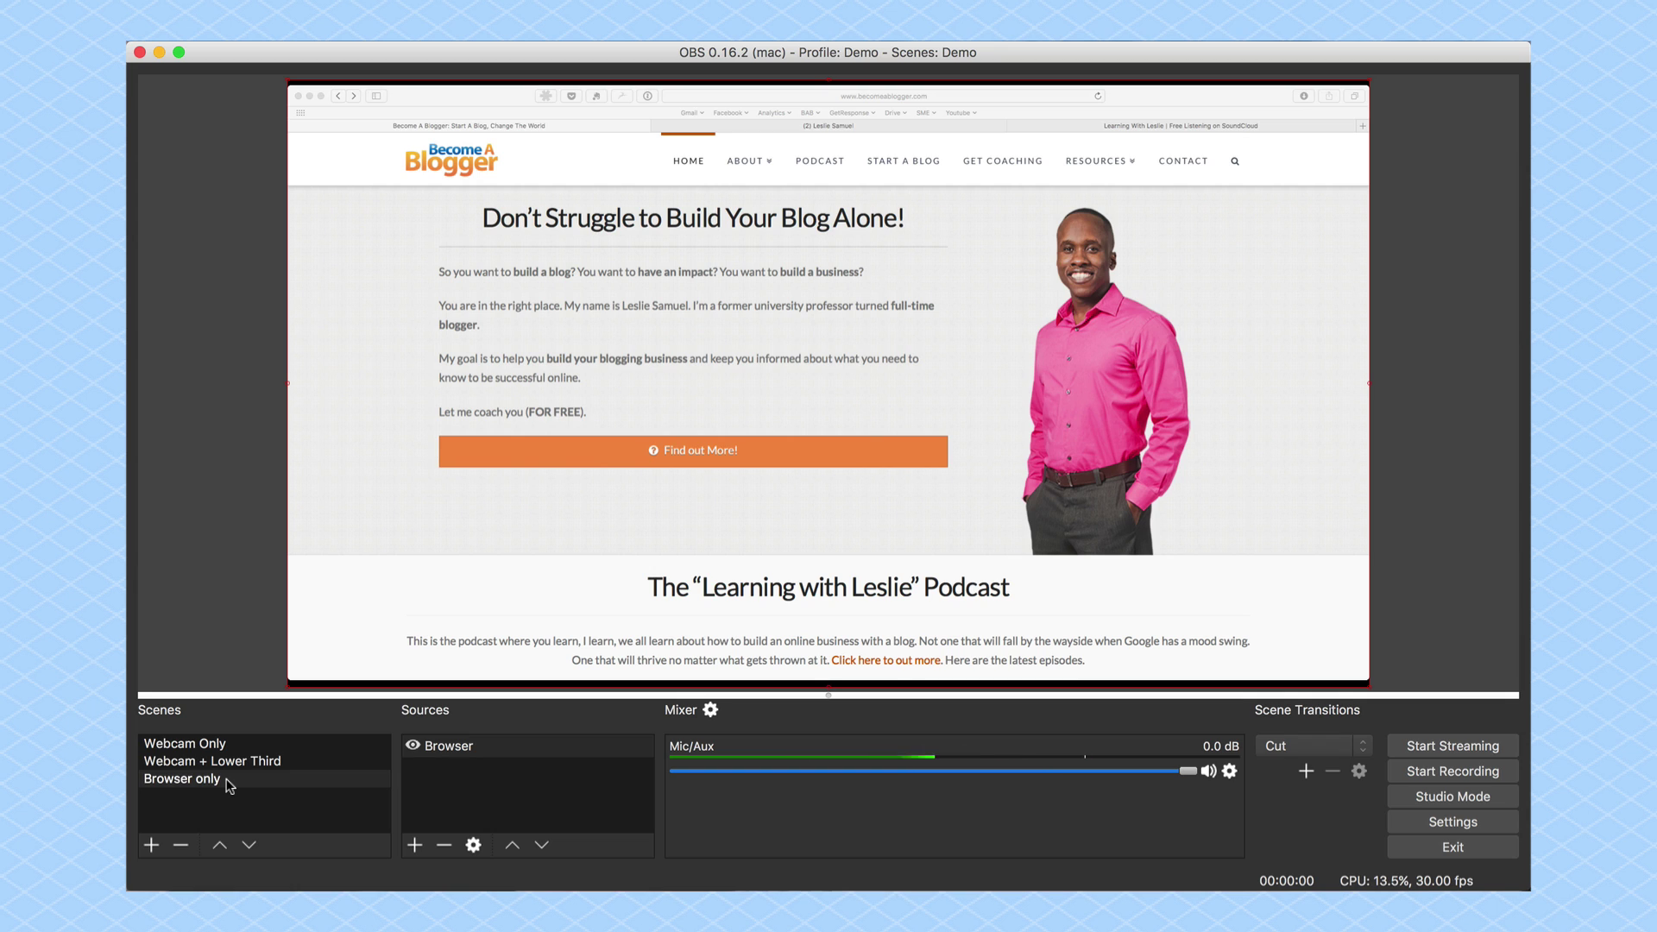
Step: Create a new scene named 'Browser + Webcam'
click(151, 845)
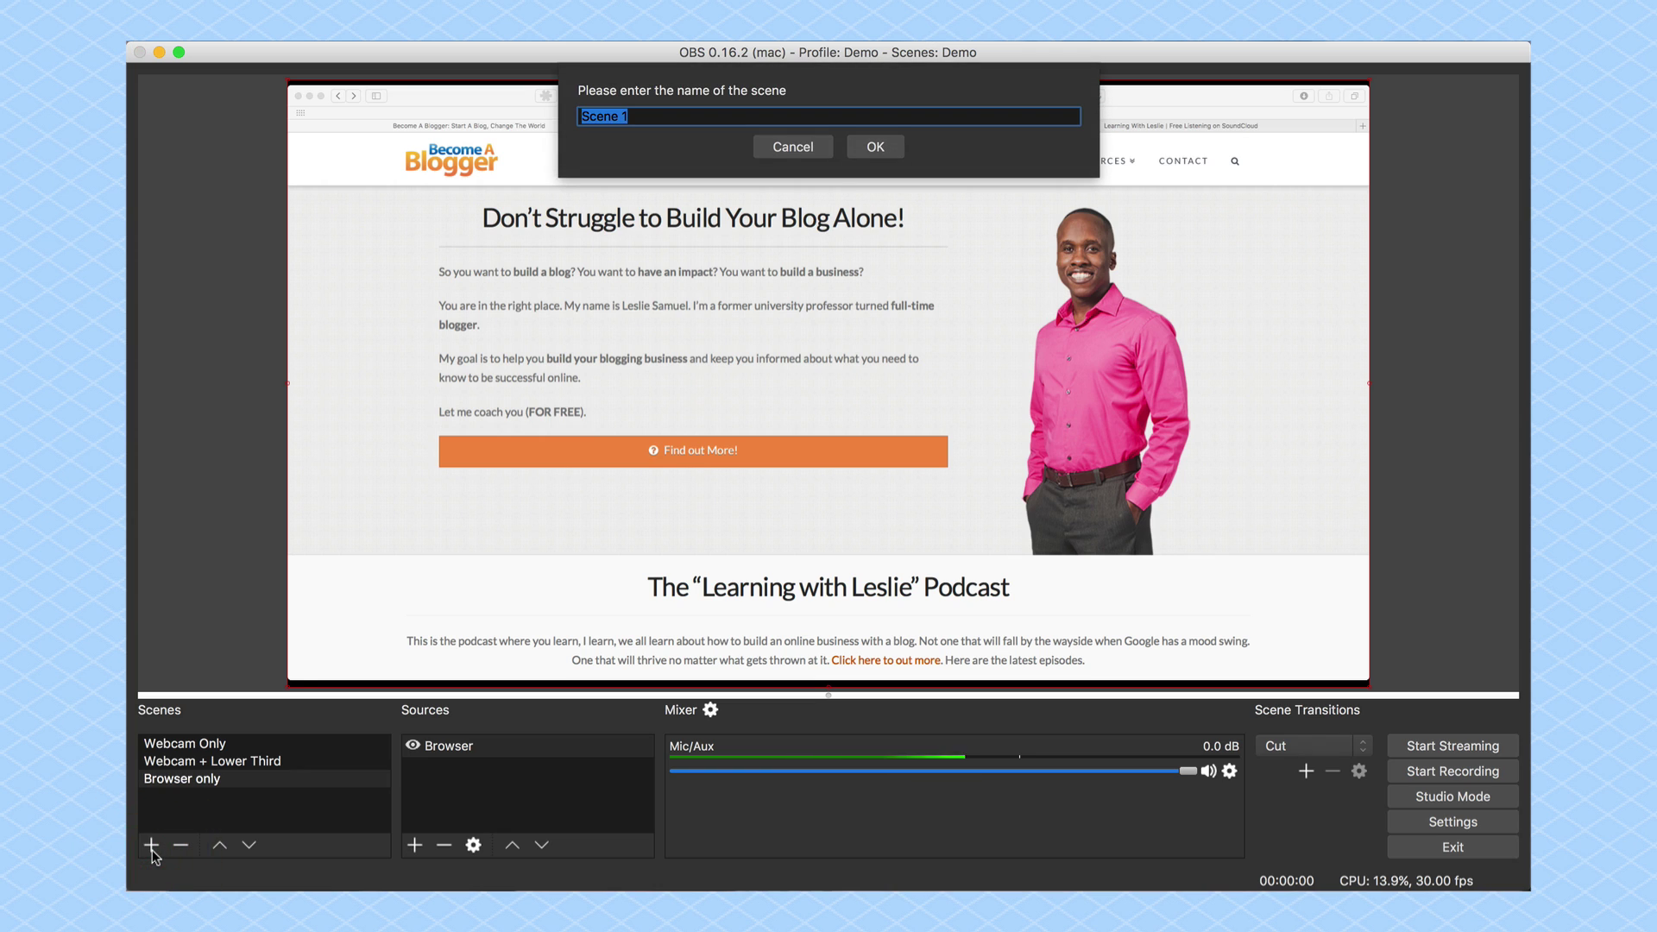
text(Browser + Webcam)
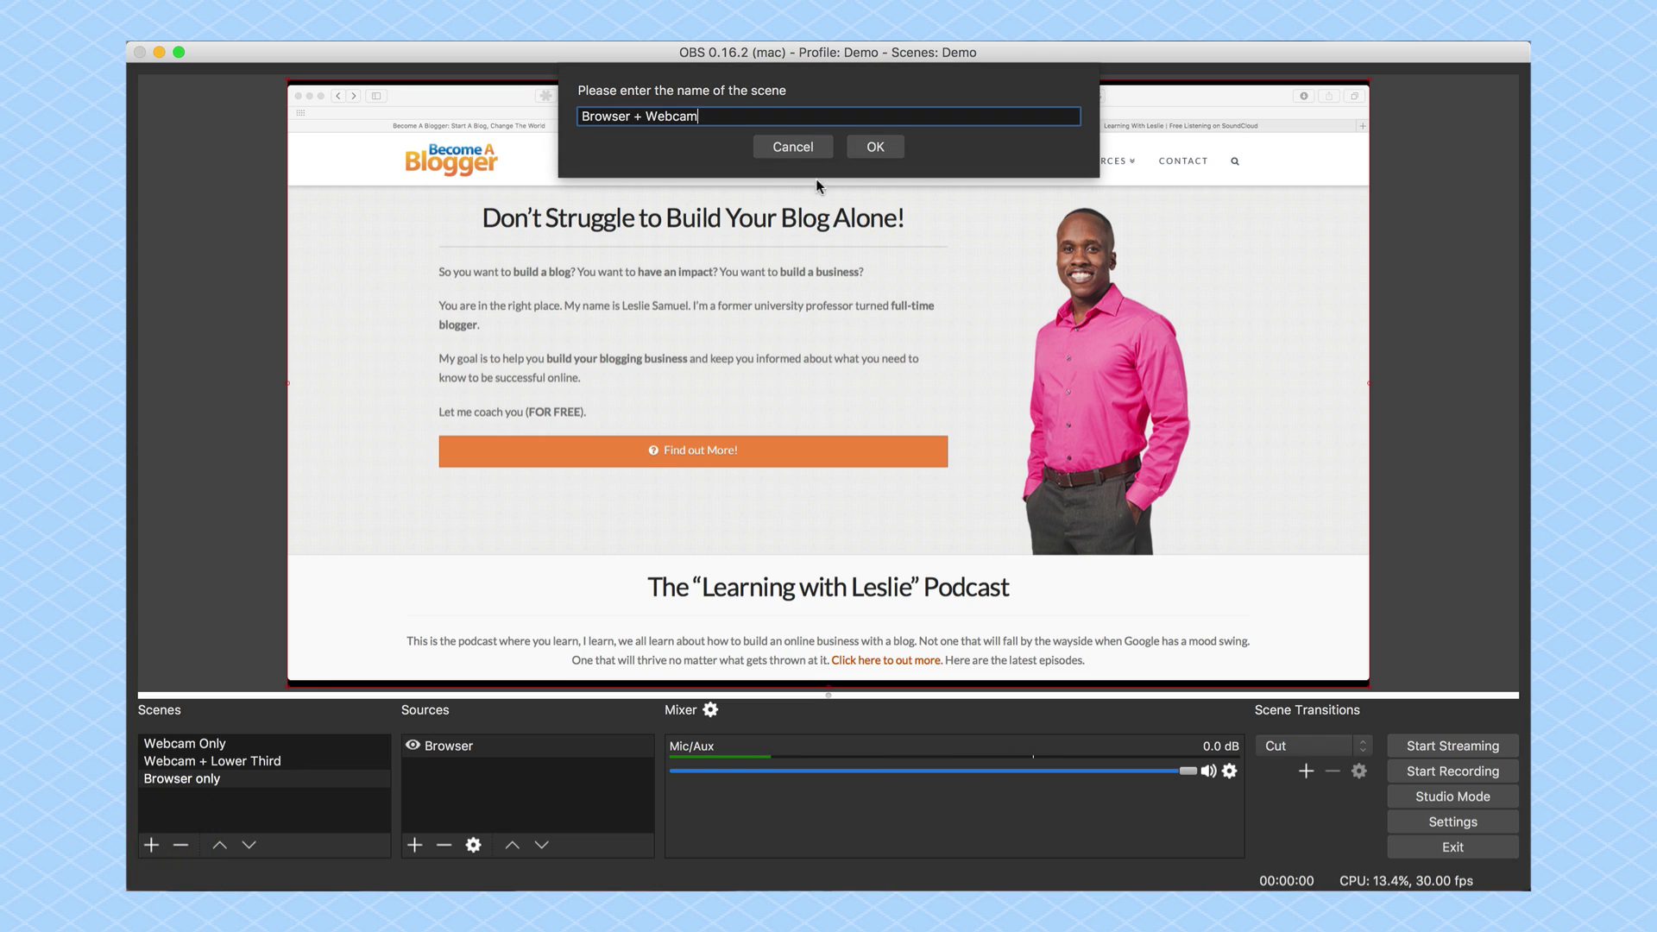
click(874, 147)
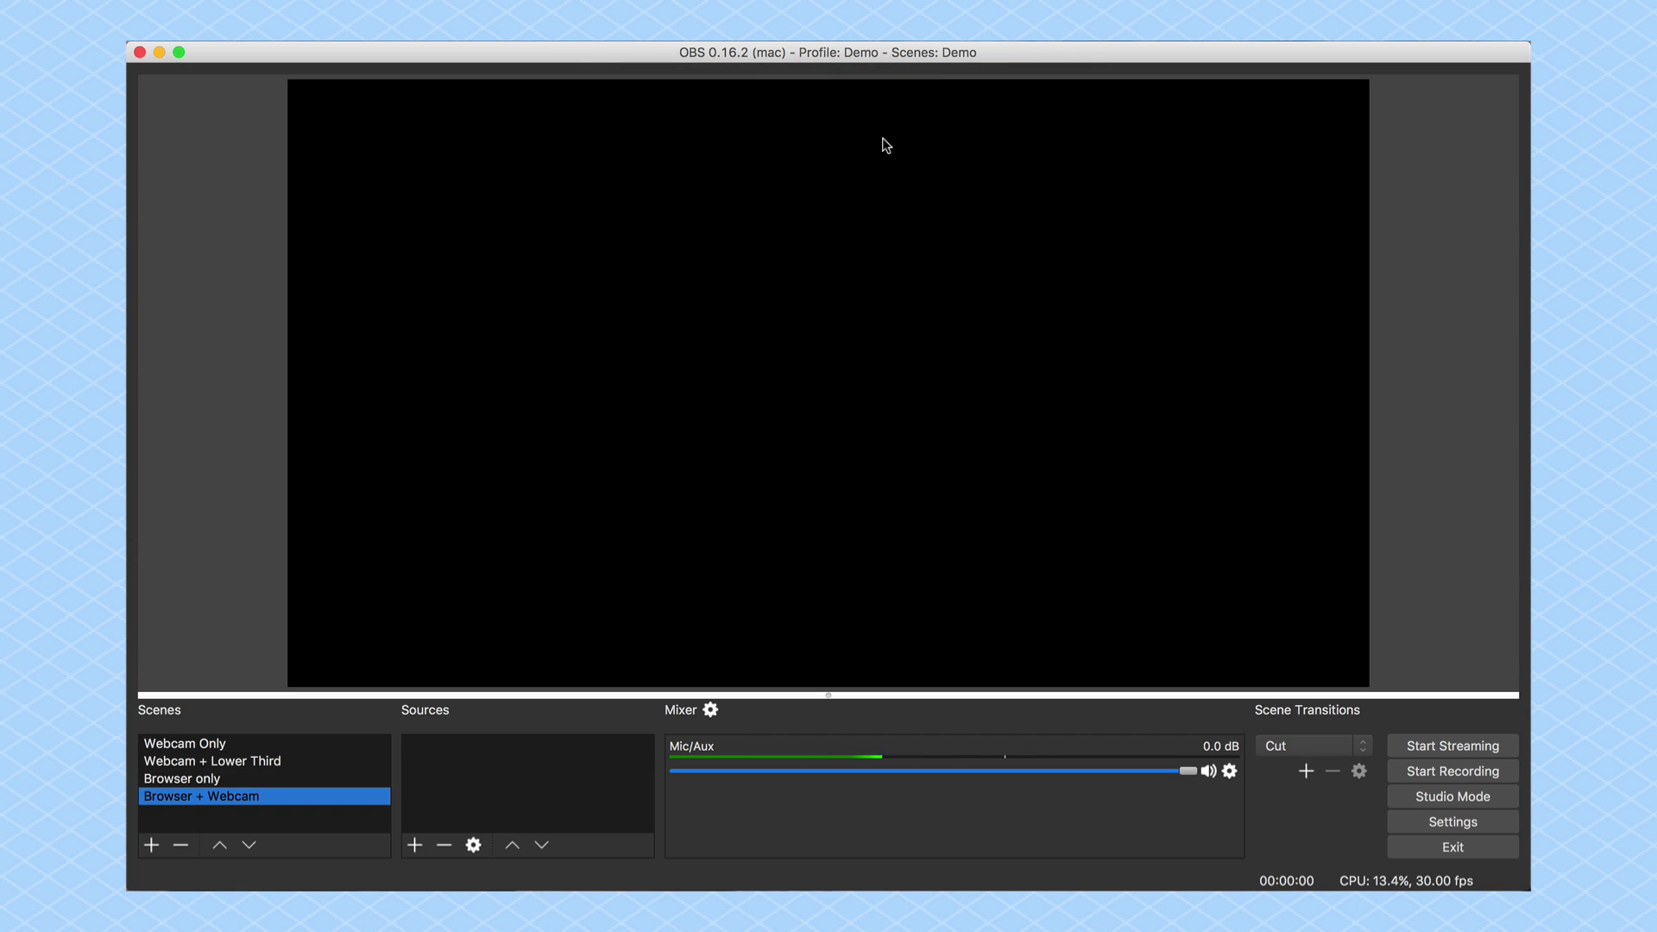
Step: Add the existing Browser window capture to the Browser + Webcam scene
click(416, 844)
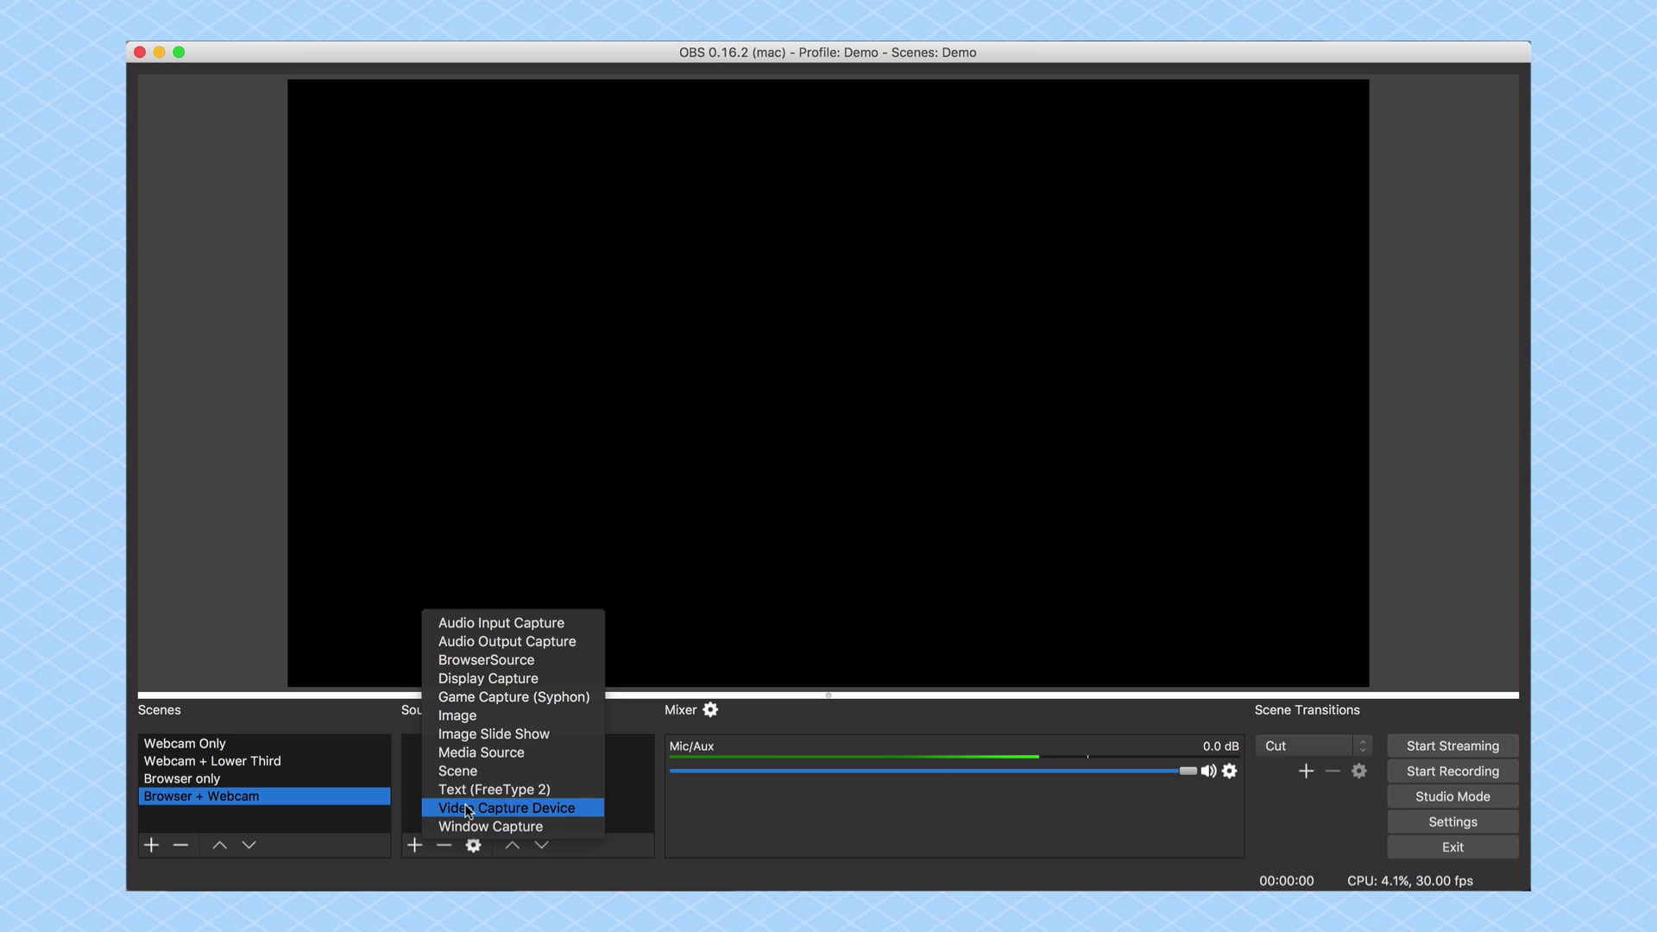
click(466, 826)
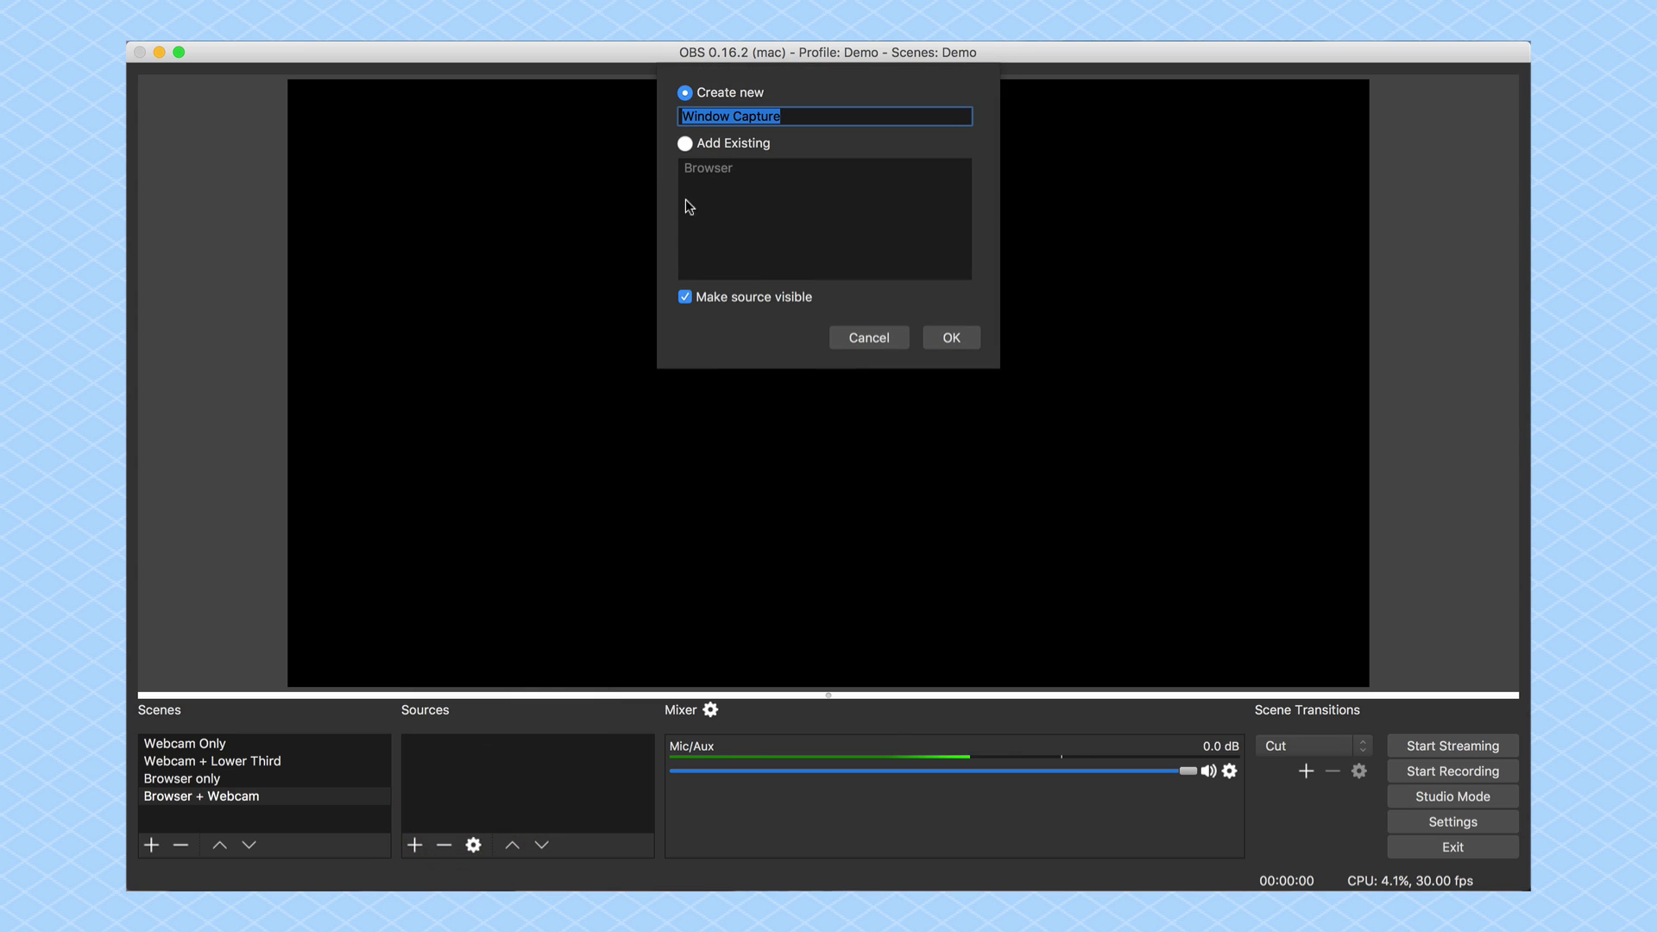
click(688, 145)
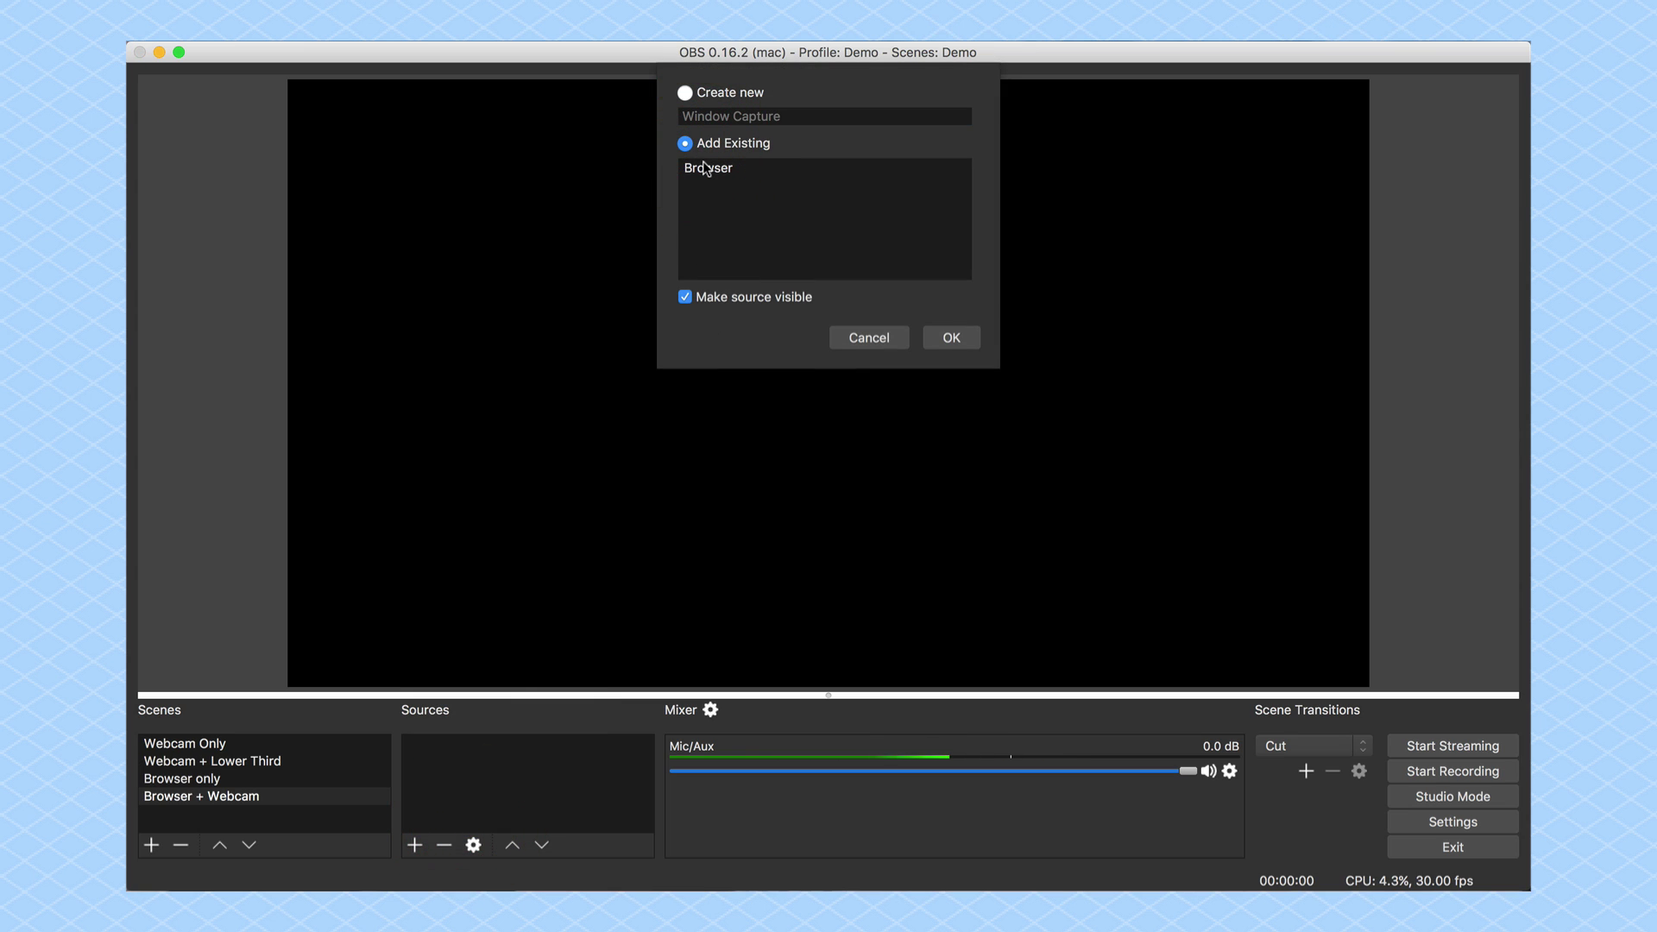
click(706, 168)
click(952, 336)
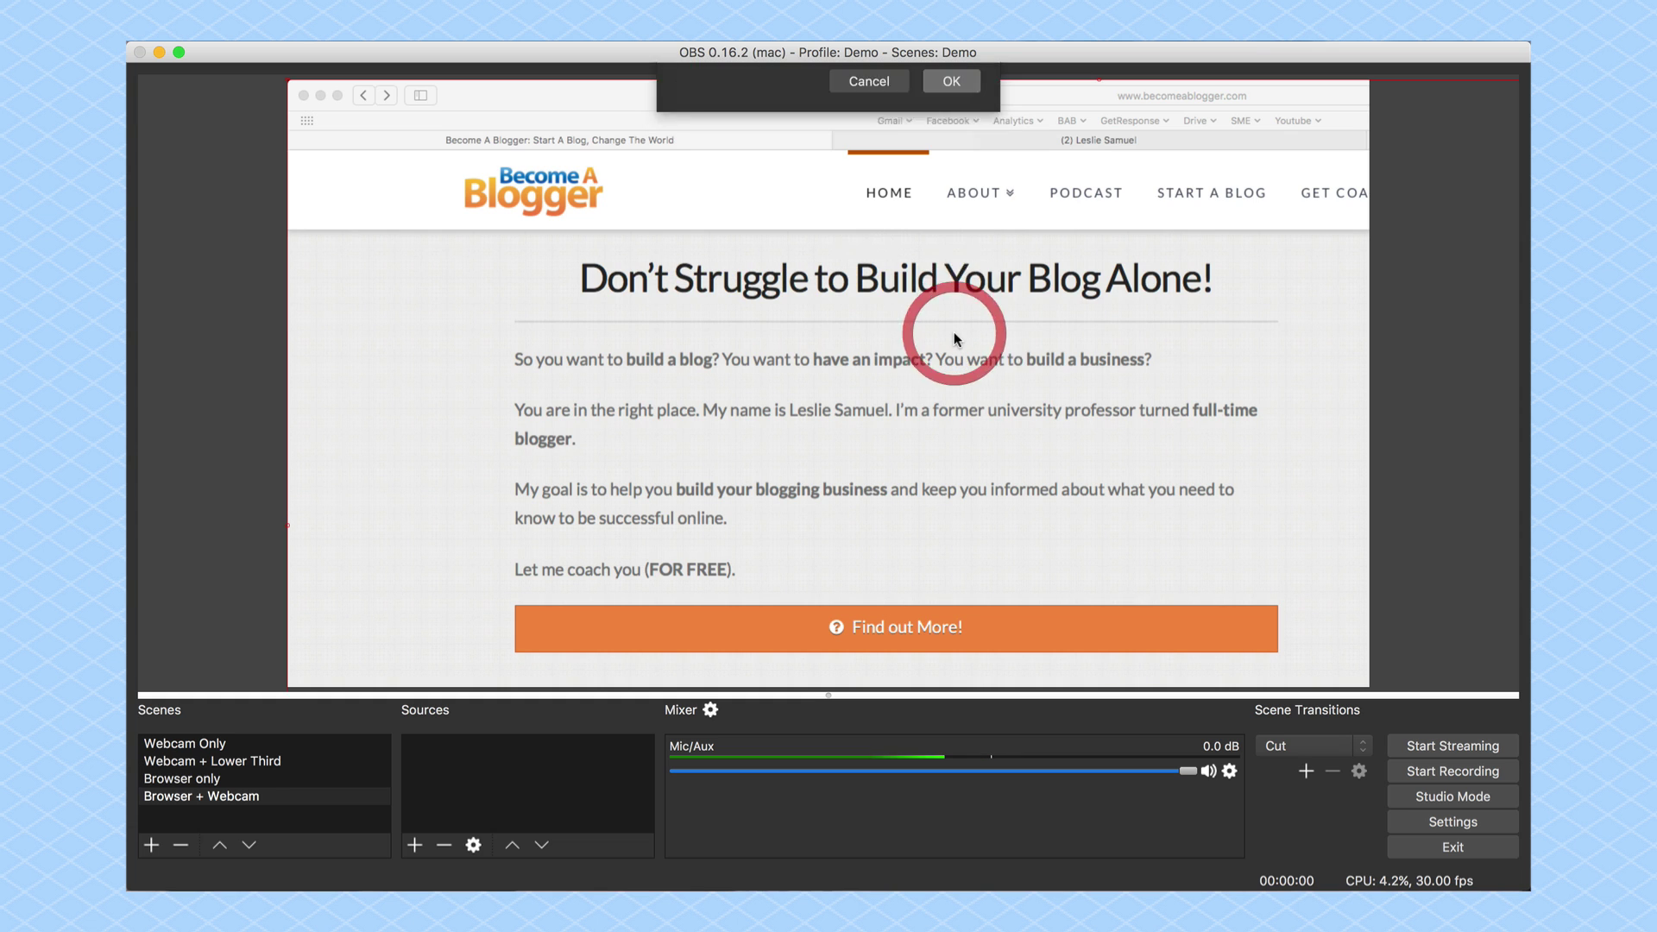
Step: Fit the Browser capture to the canvas via Transform > Fit to screen
right_click(955, 337)
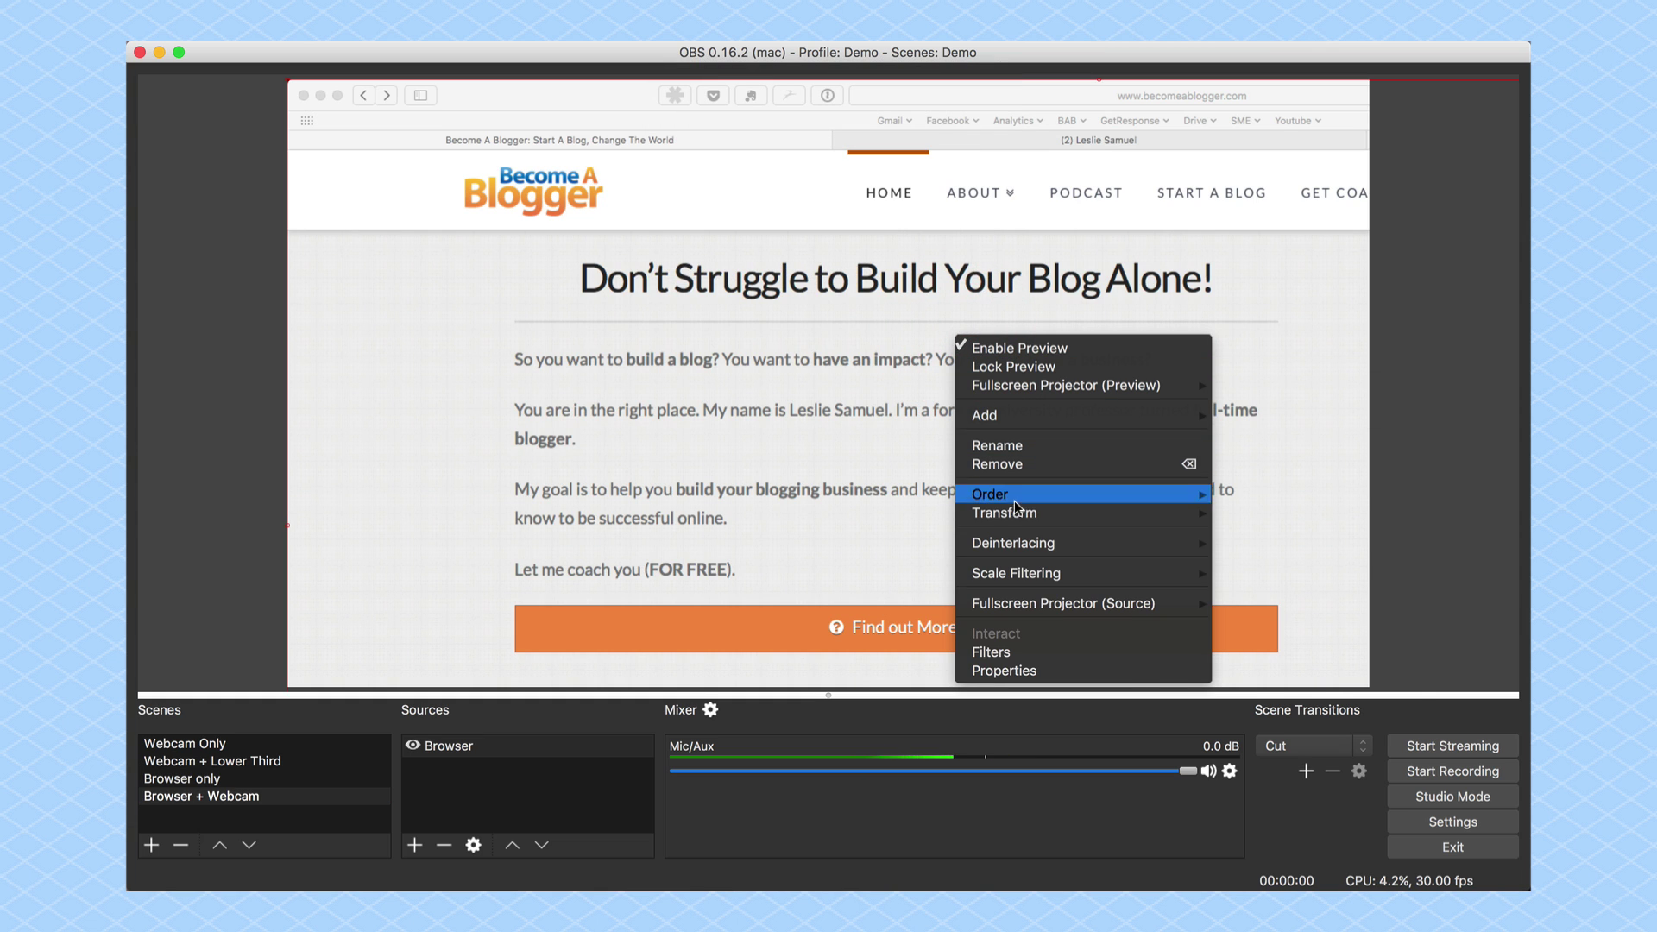
mouse_move(1014, 517)
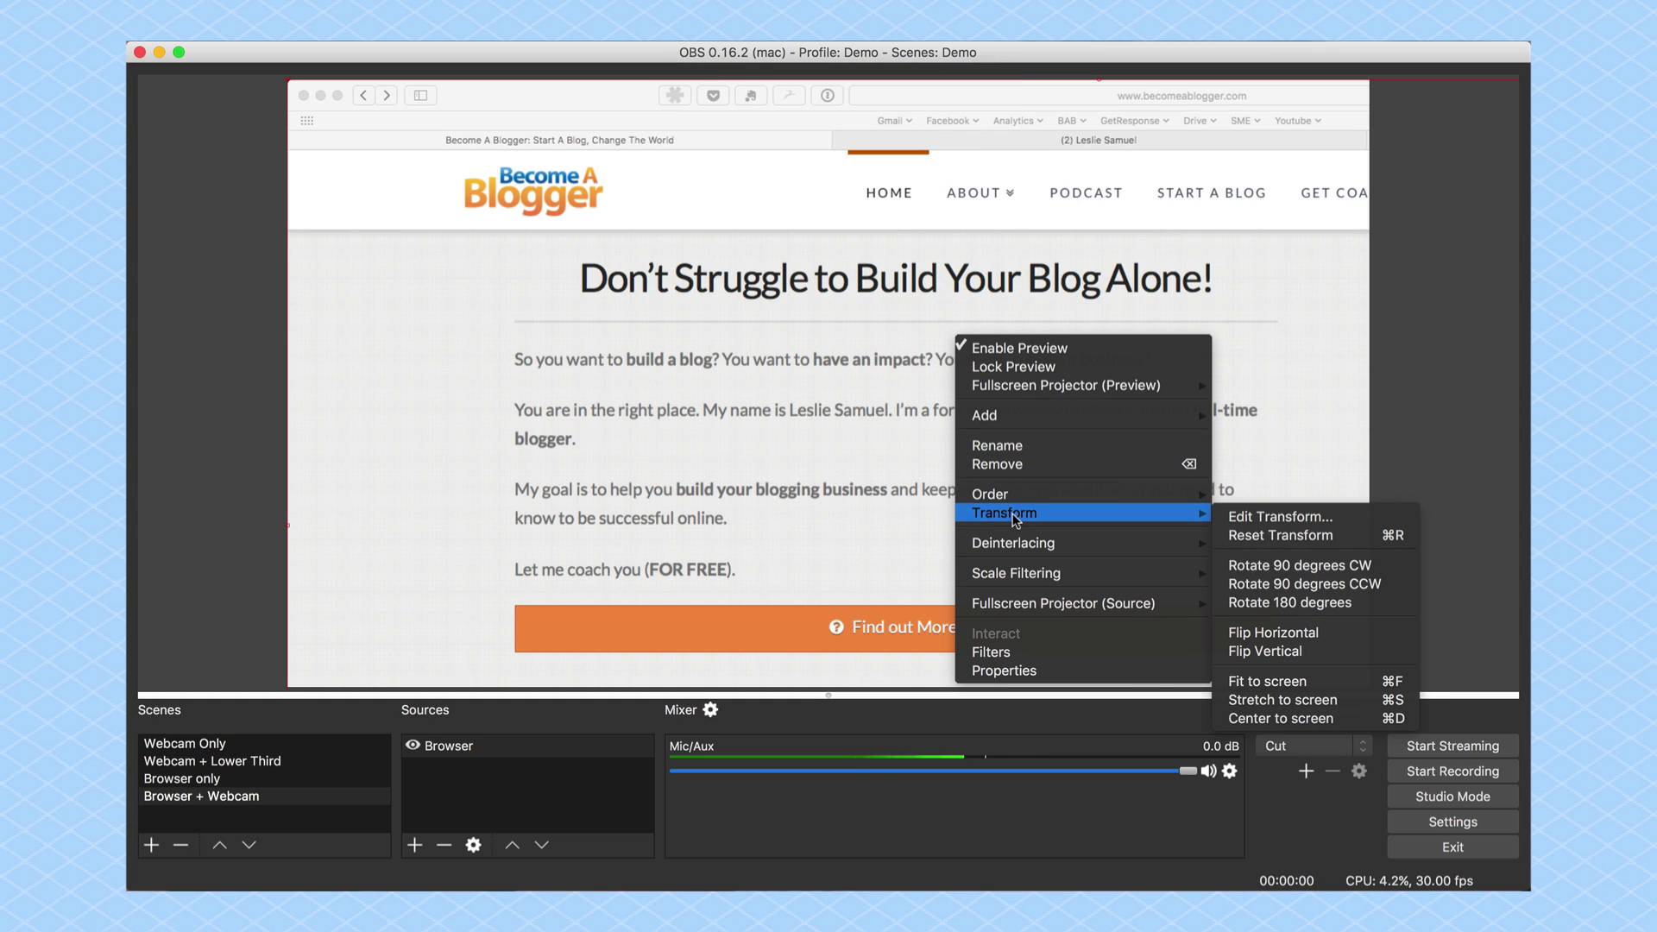
click(1277, 682)
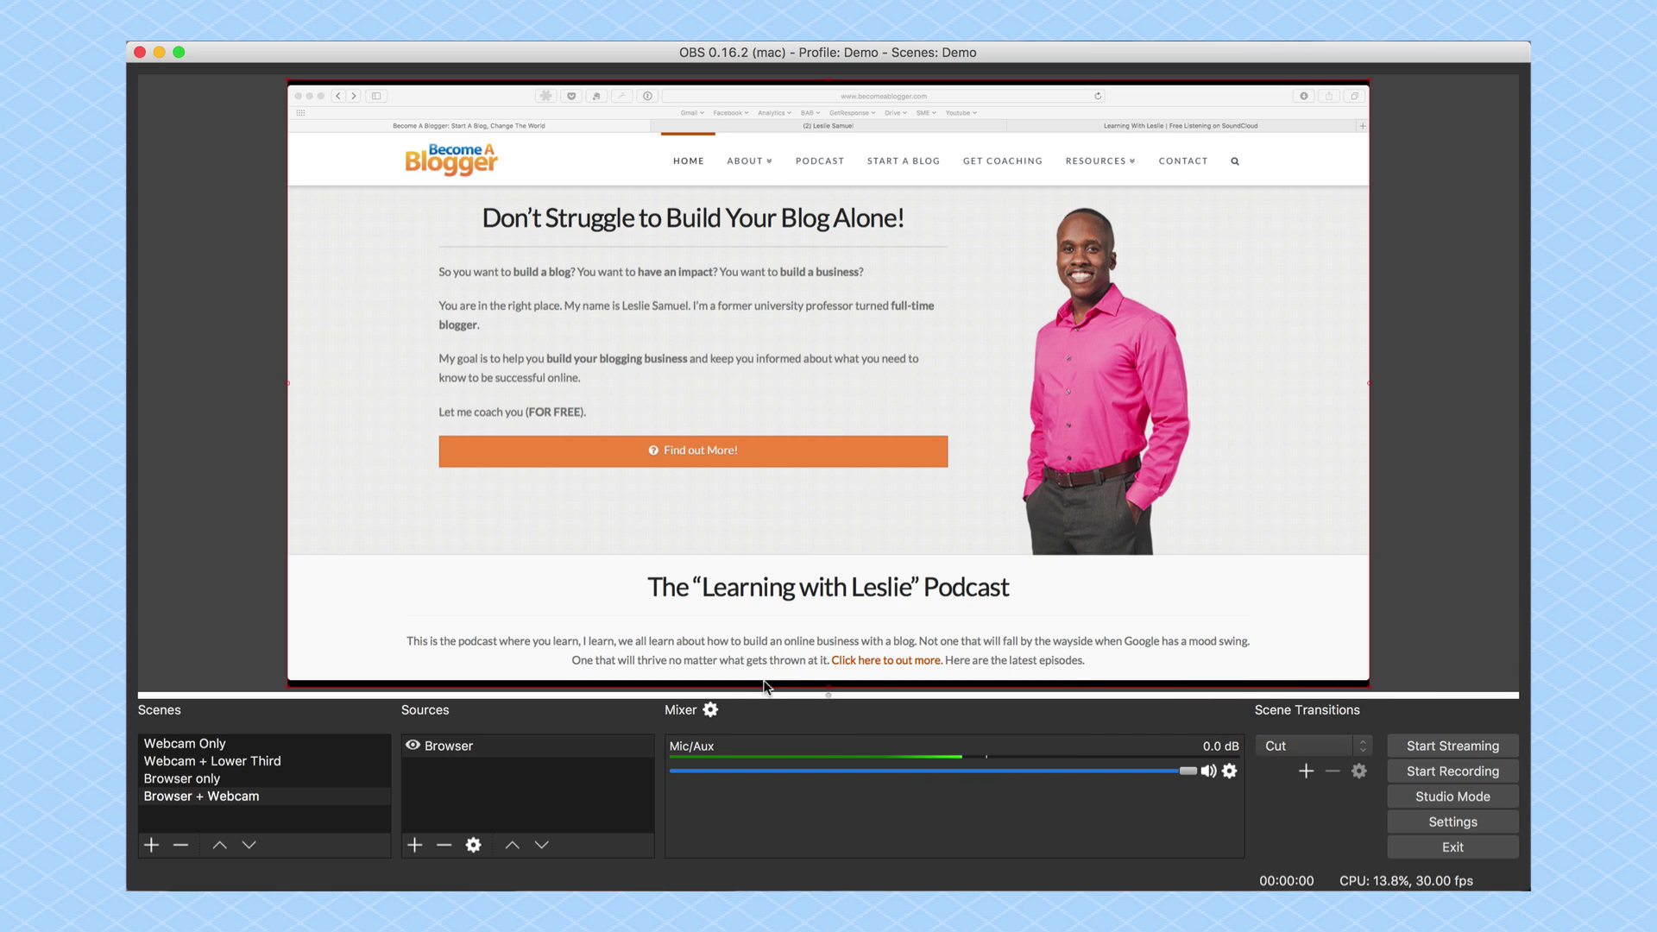
click(415, 845)
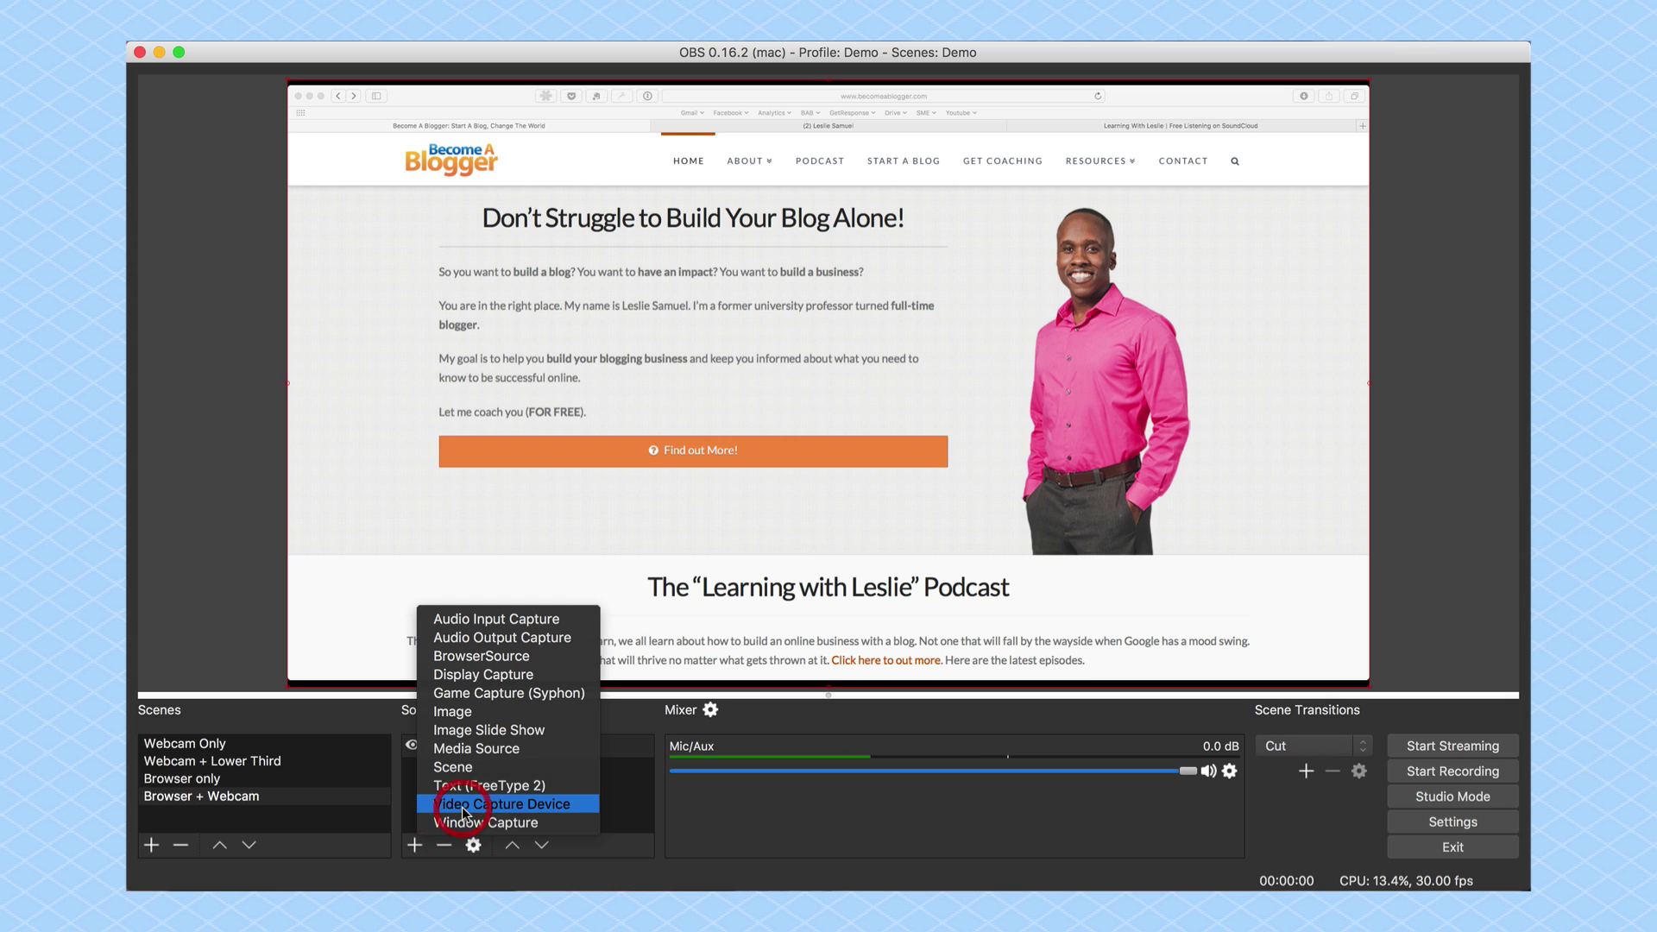
Step: Add the existing Webcam source, shrink it, and place it as an inset on the right
click(502, 803)
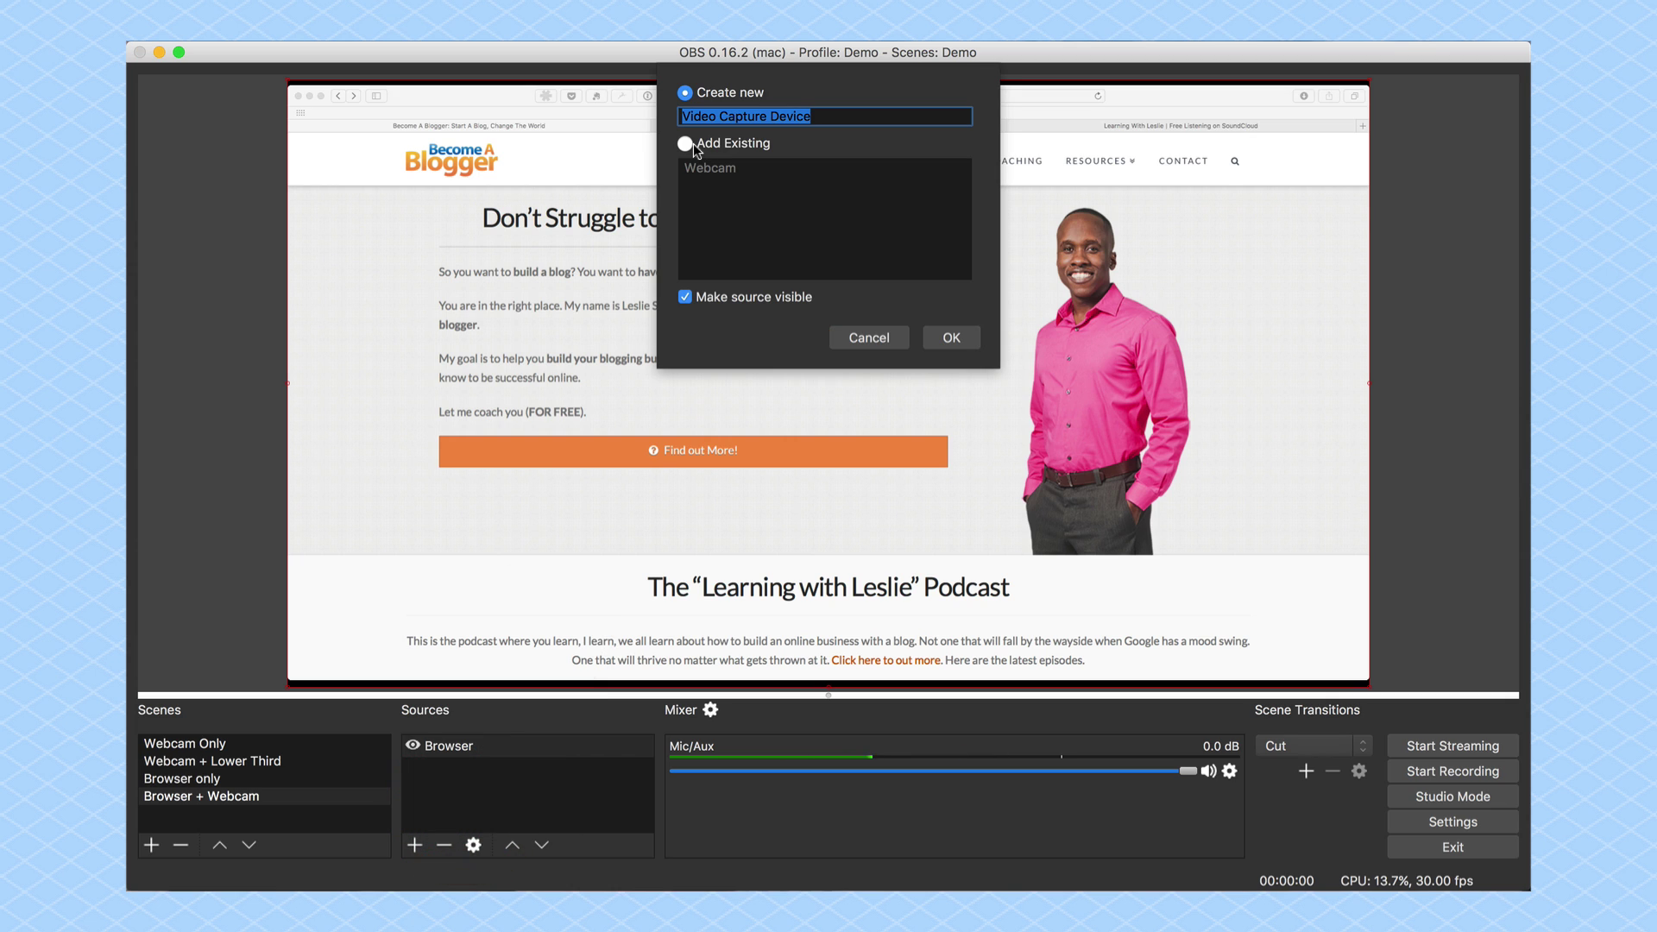
click(685, 143)
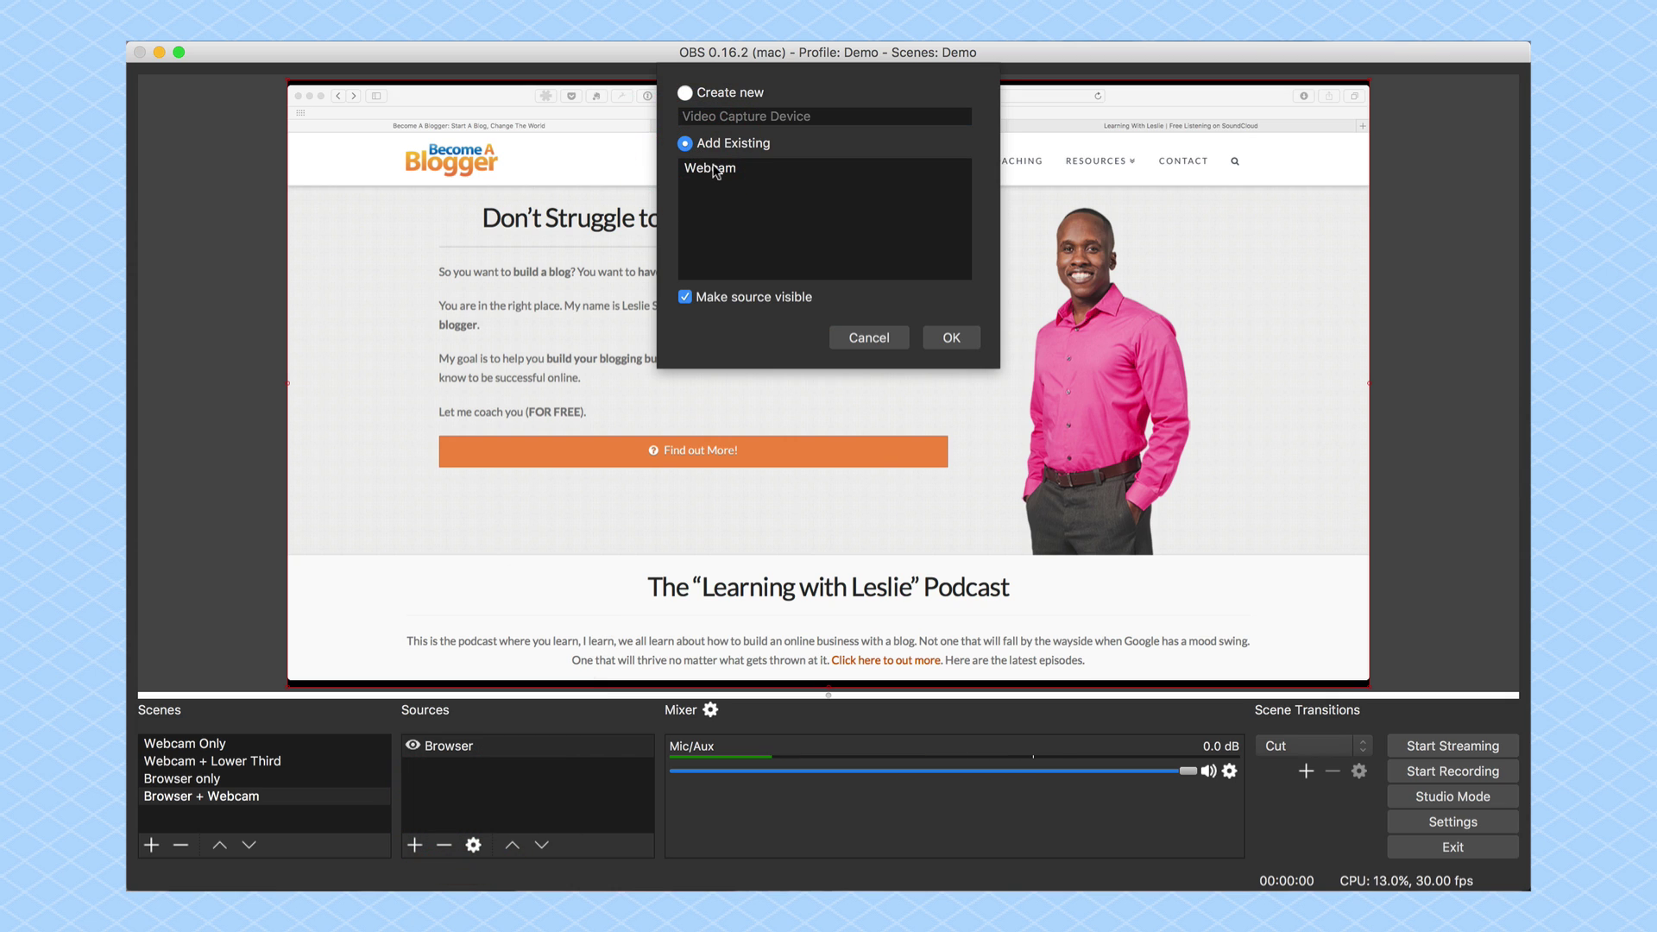
click(714, 171)
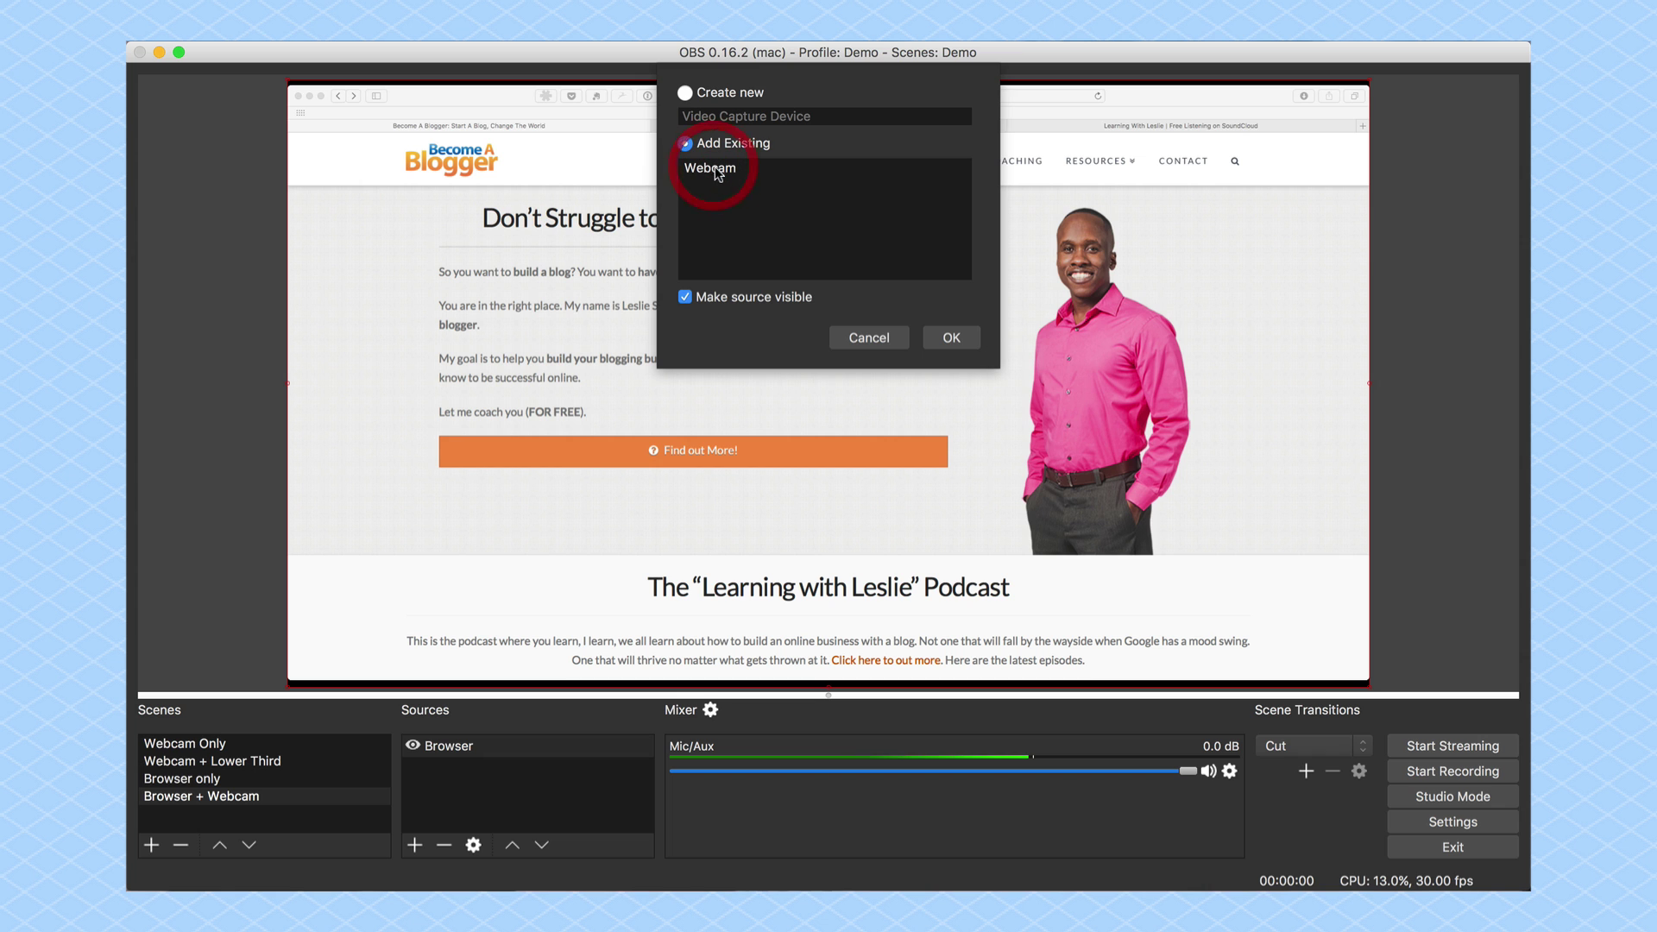
click(952, 338)
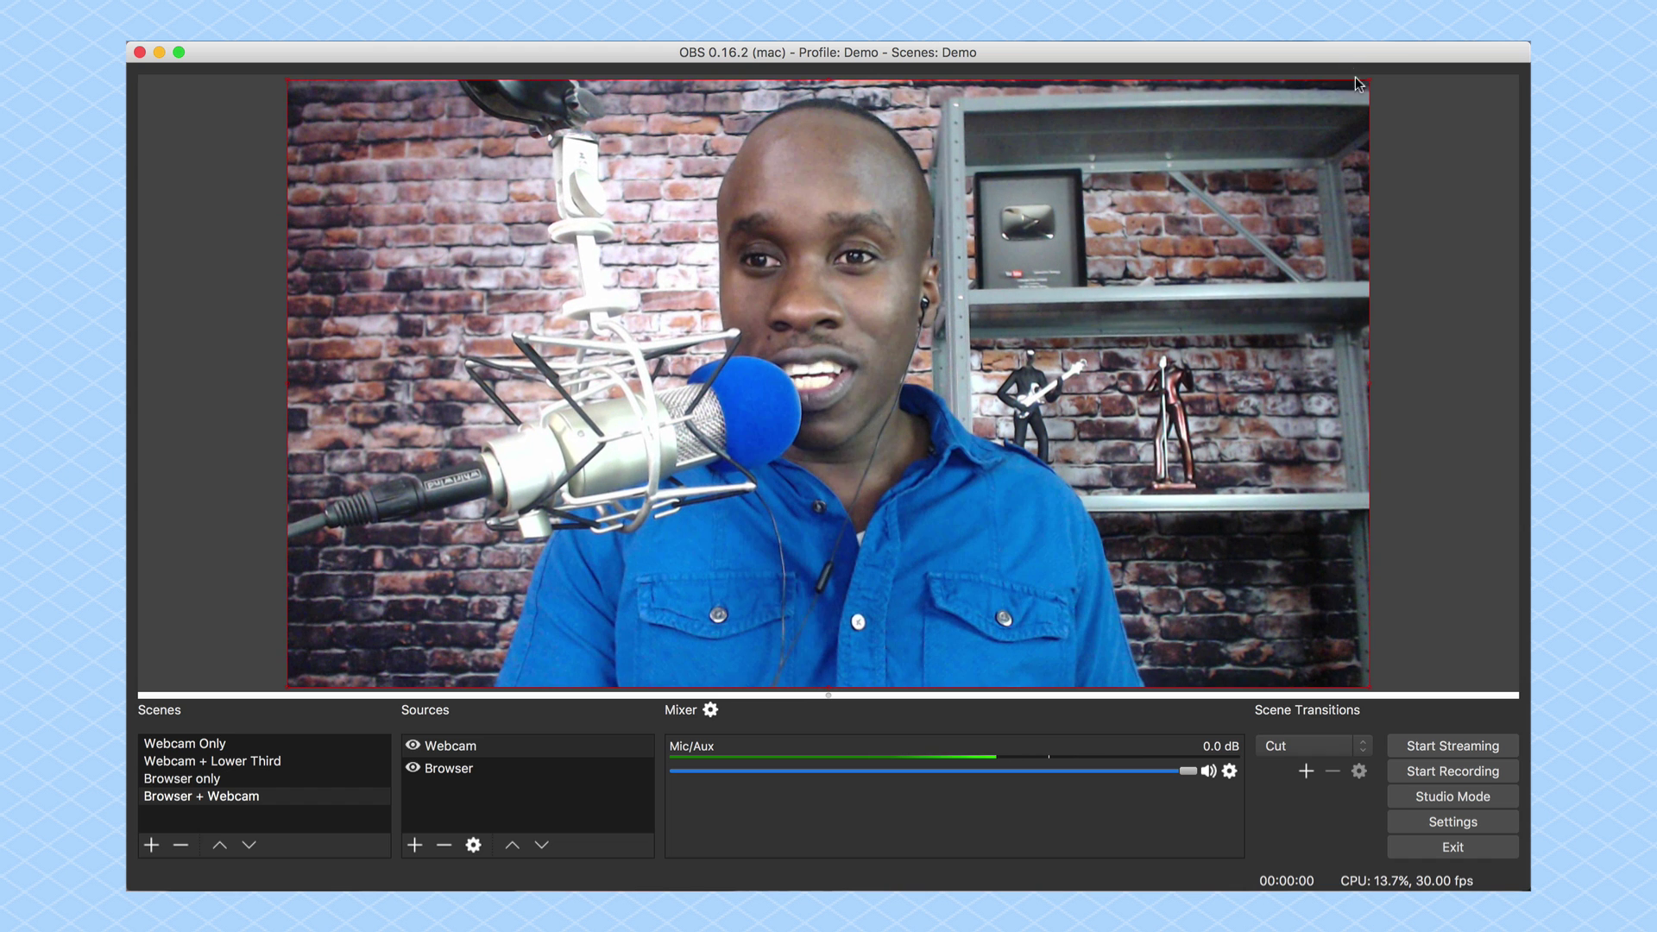
drag(1370, 86, 473, 481)
drag(462, 596, 1136, 521)
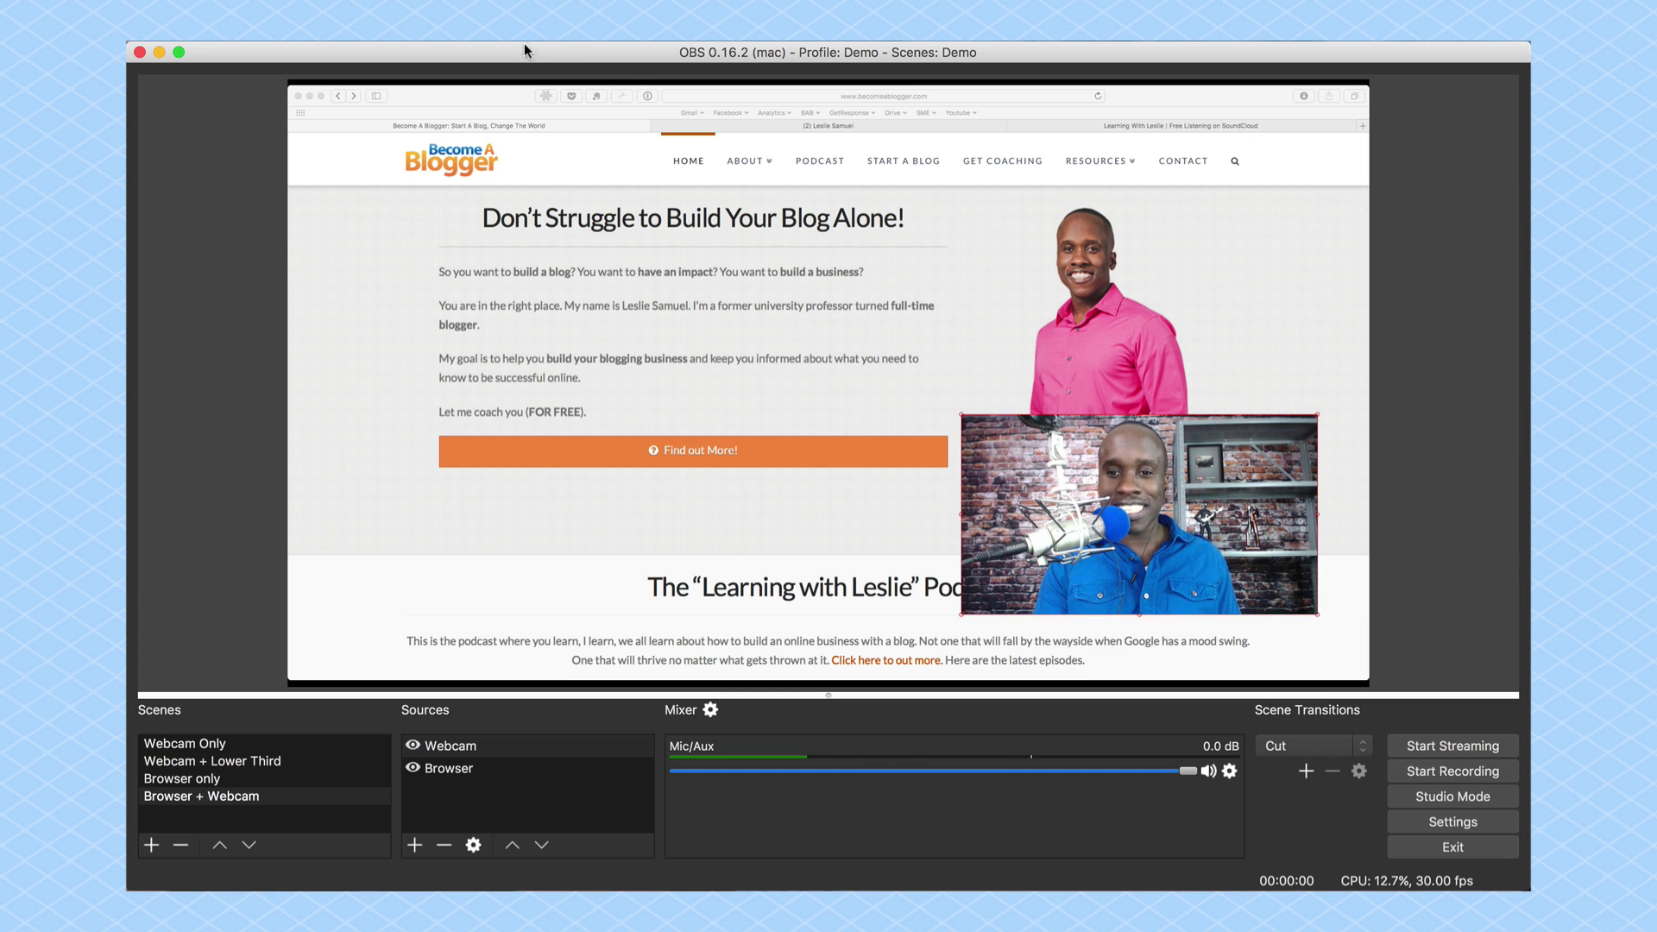
Step: Lower the General snap sensitivity from 100 to 10.0, apply it, and close Settings
click(1441, 823)
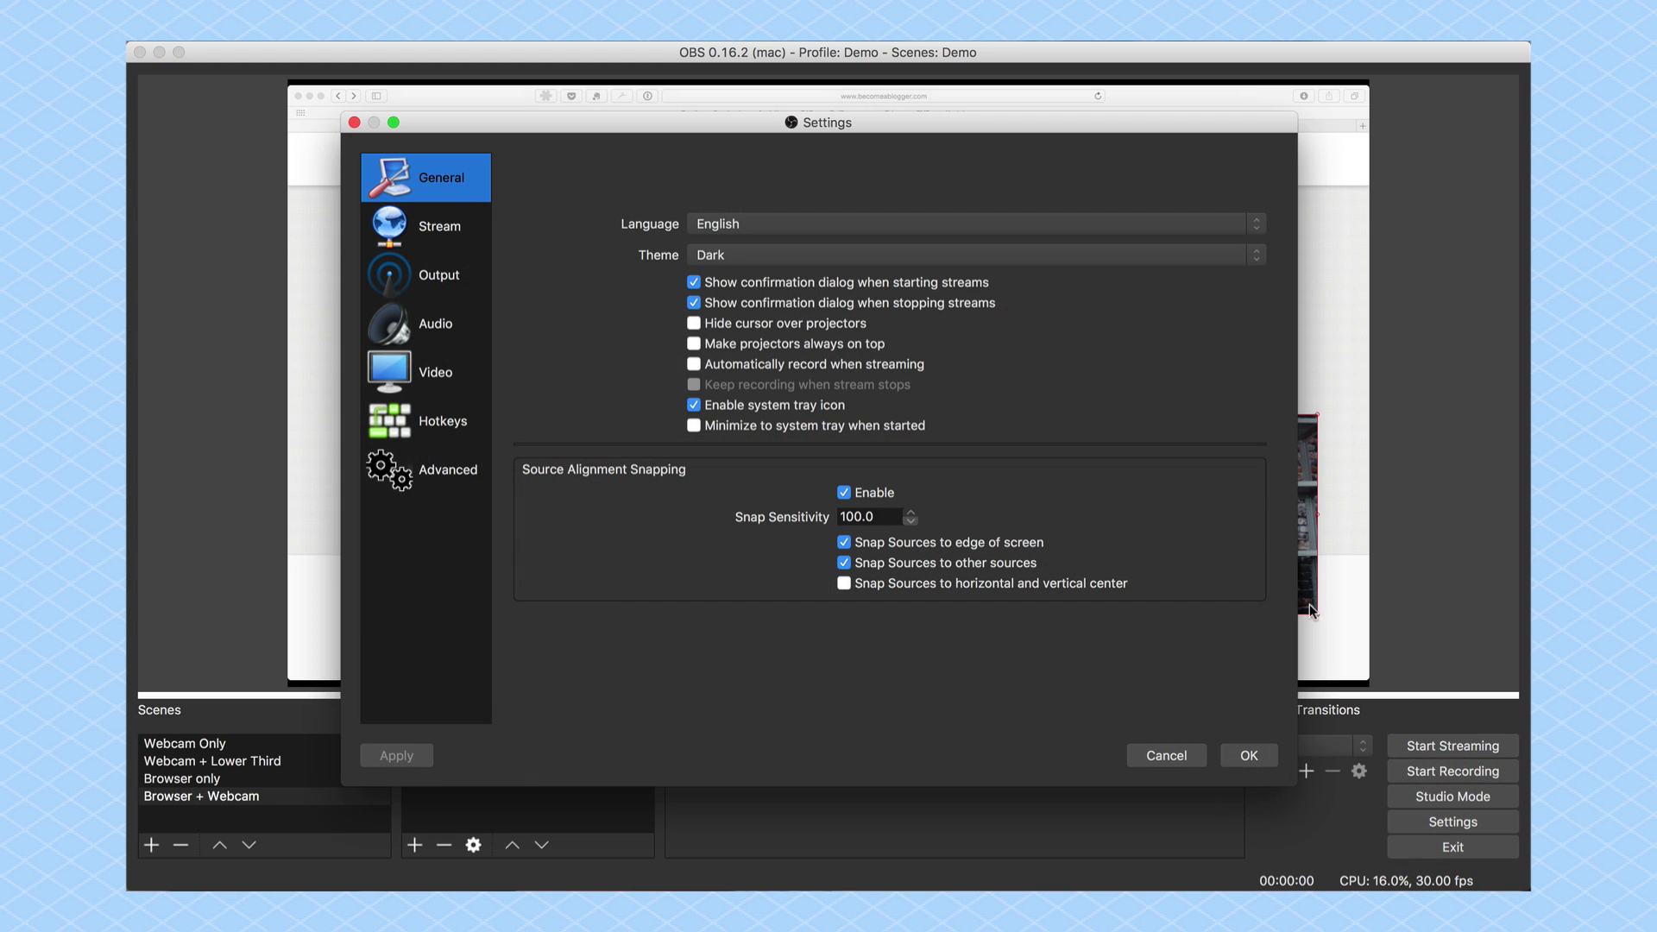
double_click(859, 516)
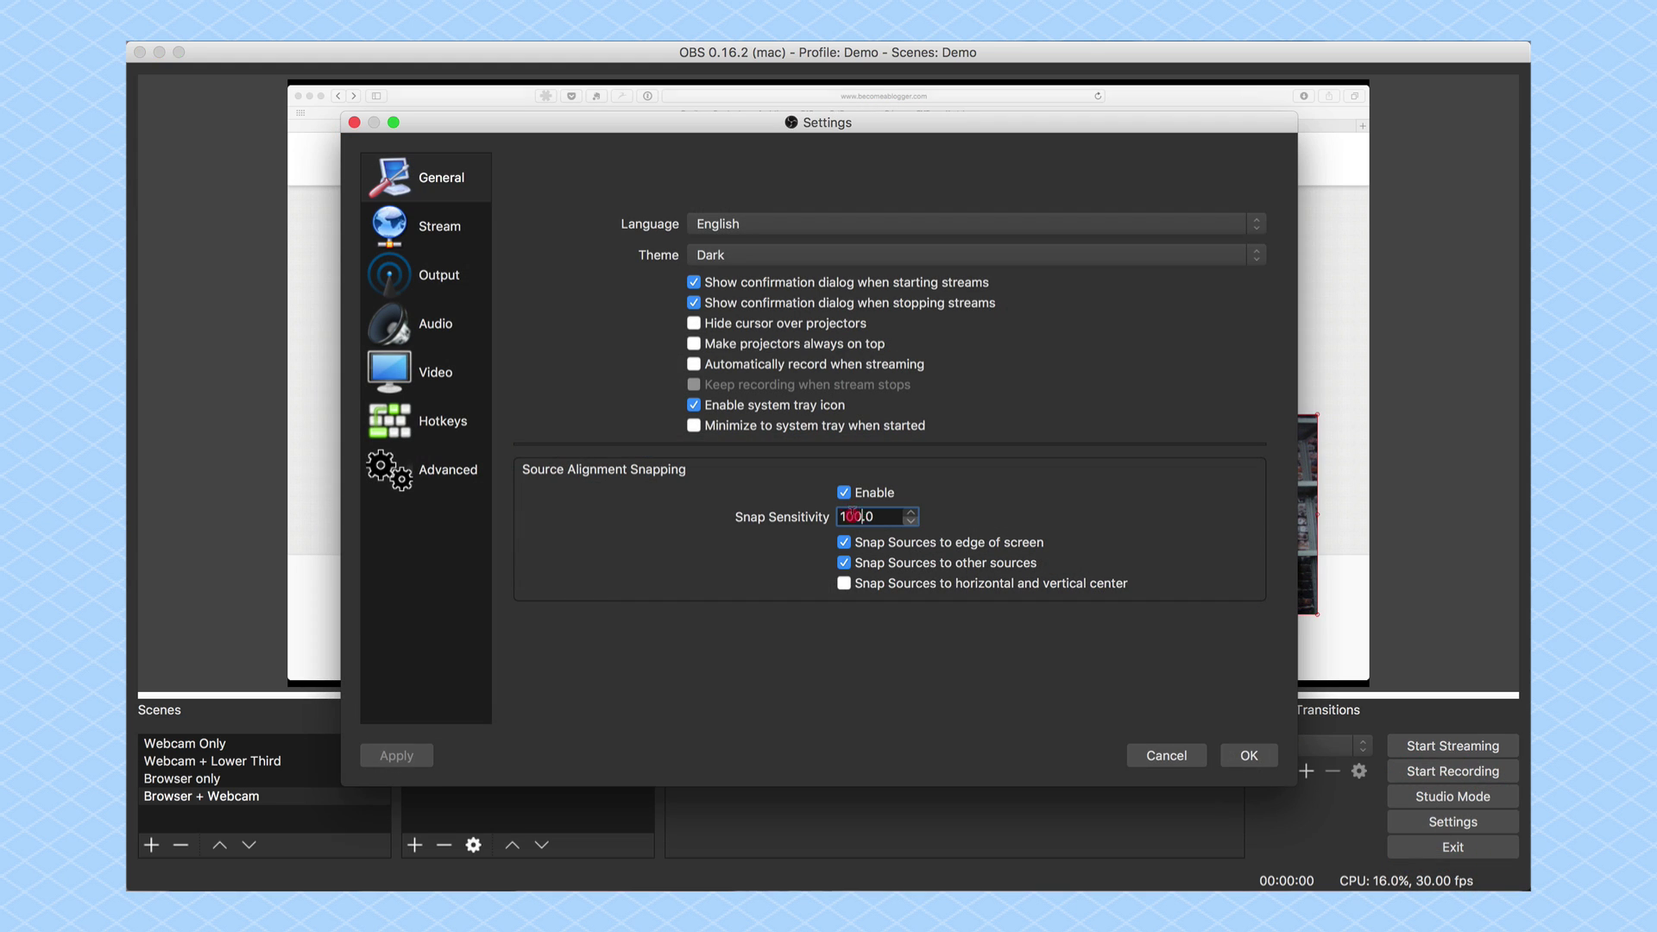
text(1)
click(410, 757)
click(1248, 757)
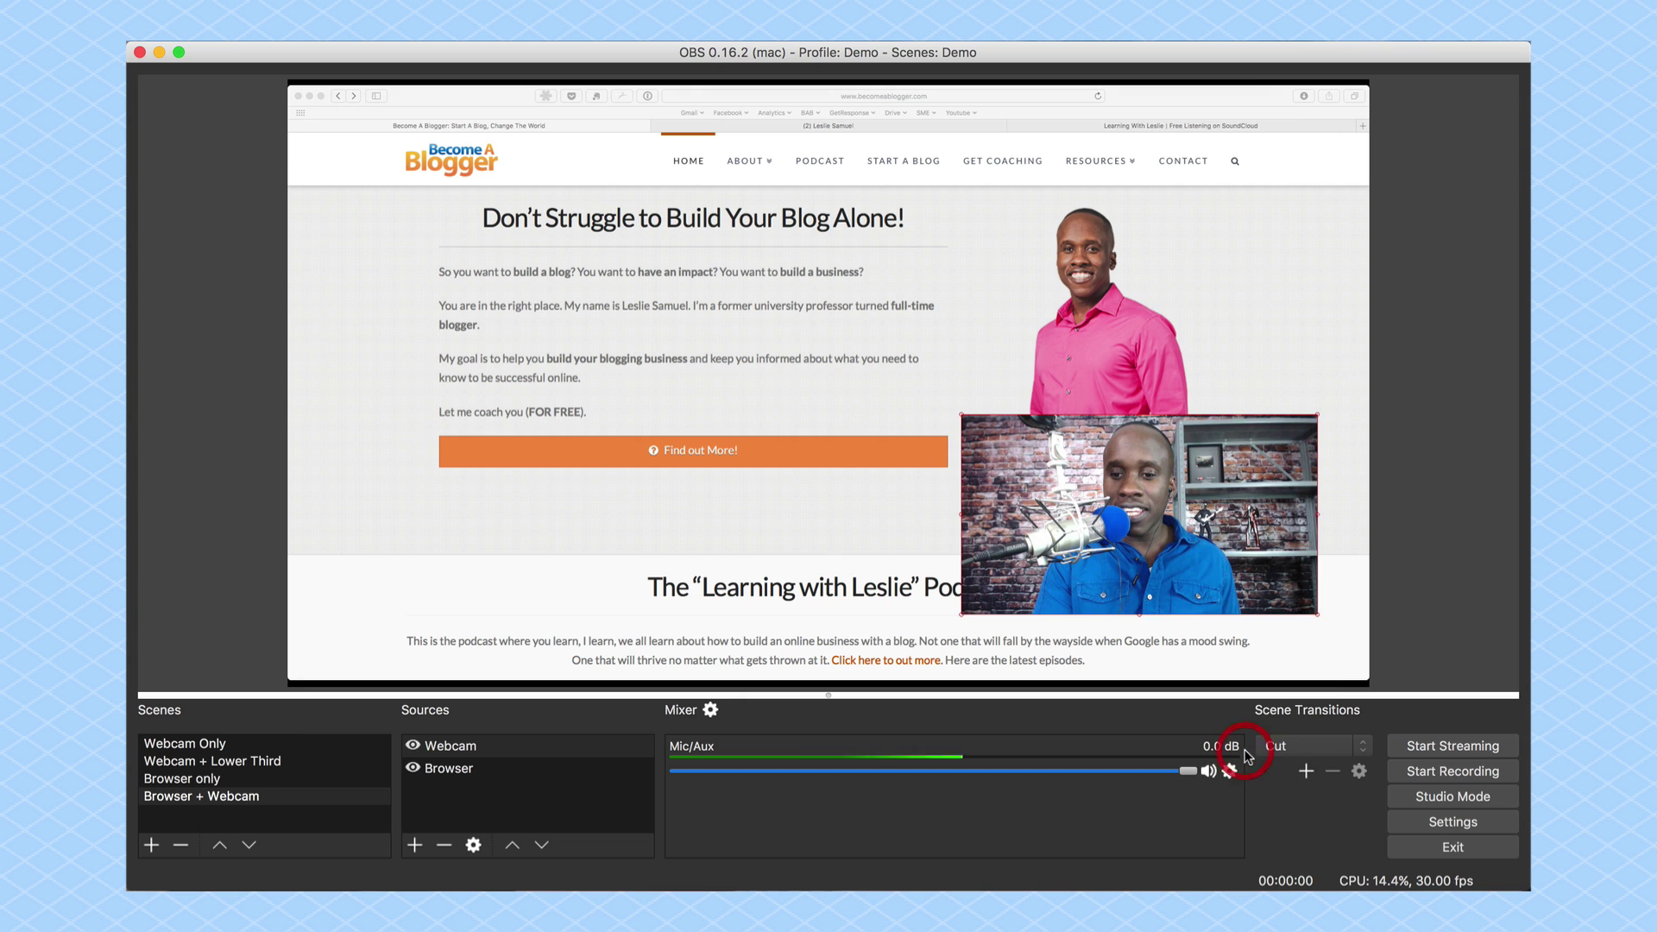
Step: Nudge the webcam inset slightly right, then preview Webcam Only, Webcam + Lower Third, Browser + Webcam and Browser only
mouse_move(1170, 517)
mouse_down()
mouse_move(1205, 516)
mouse_move(1192, 511)
mouse_up()
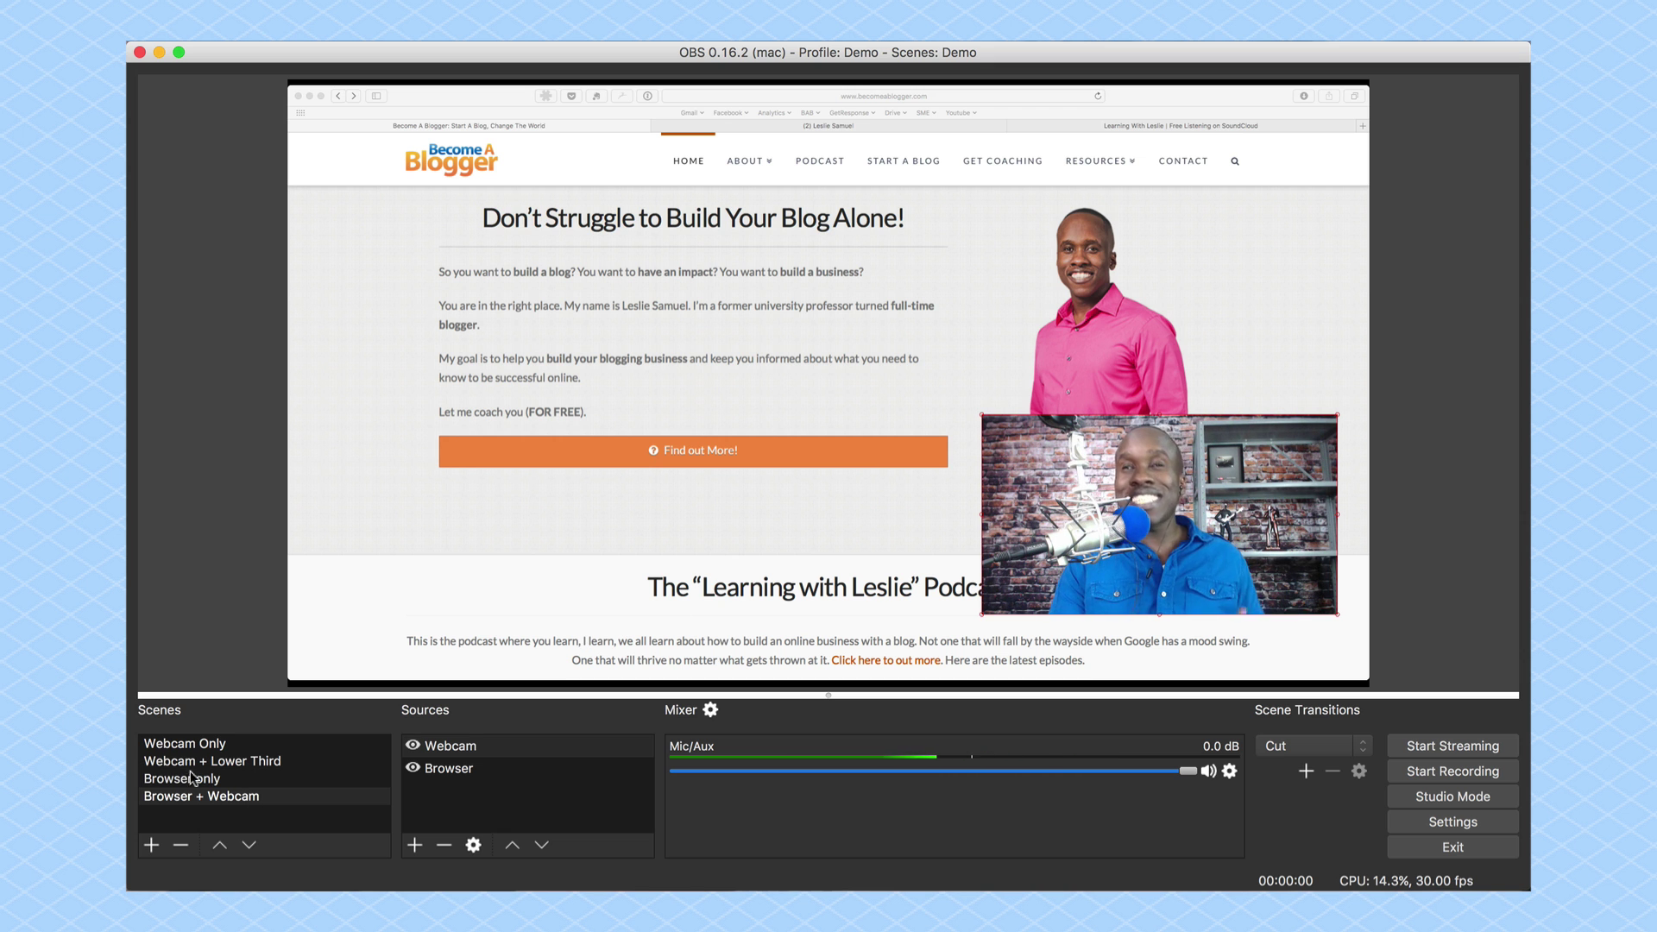
click(218, 744)
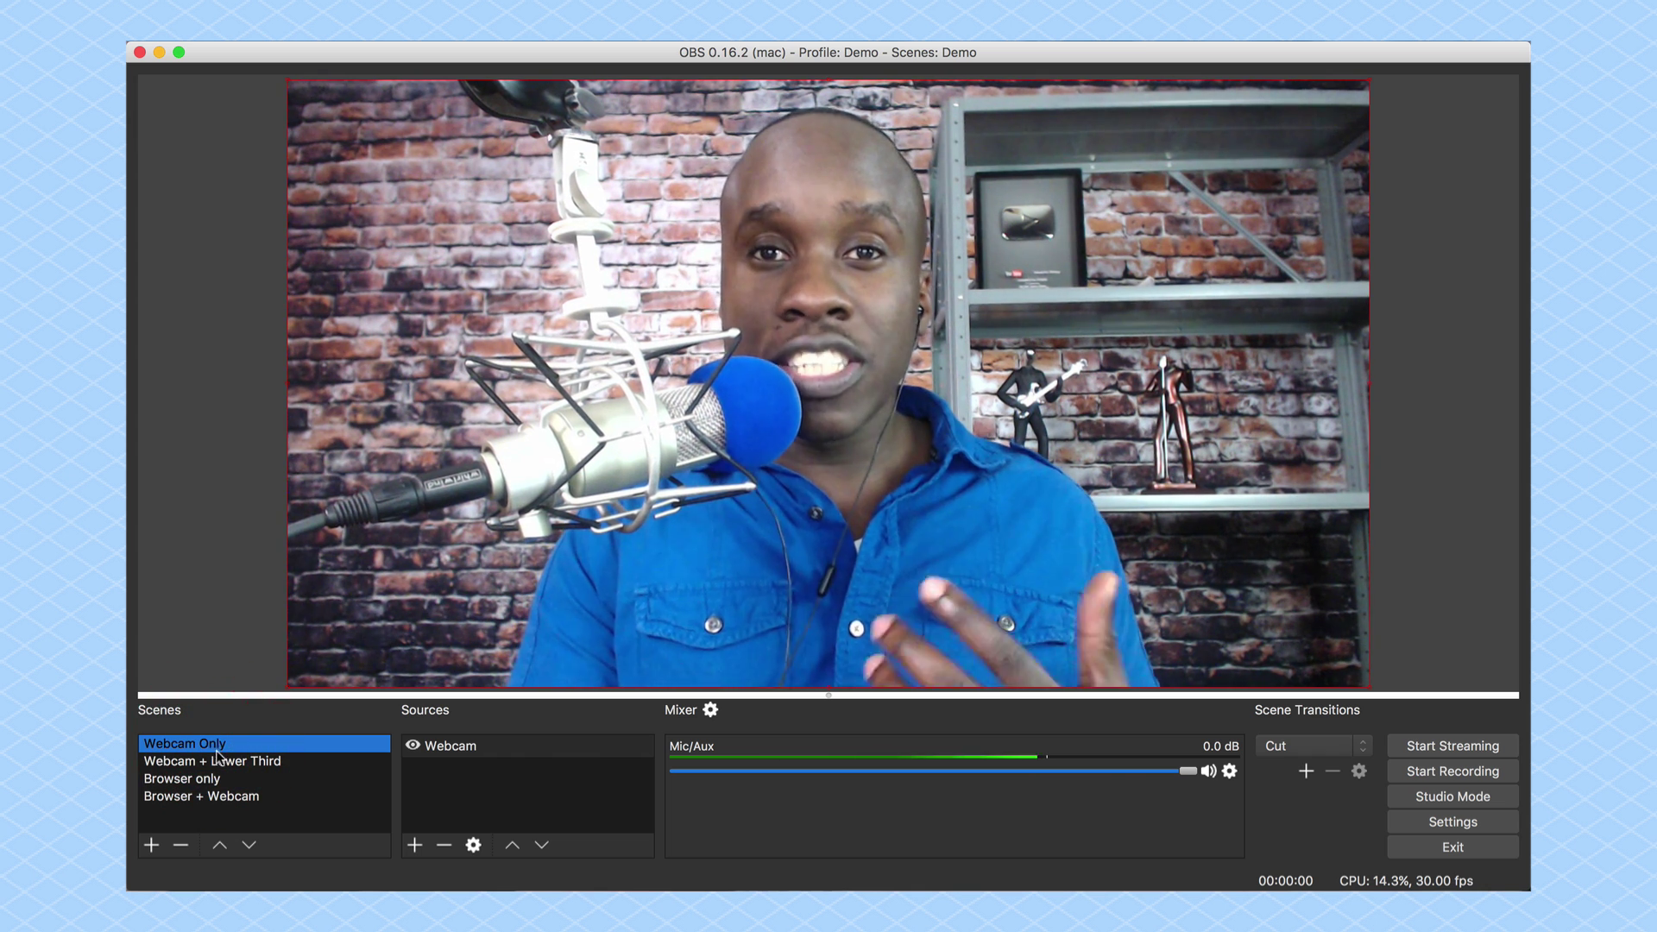
click(221, 761)
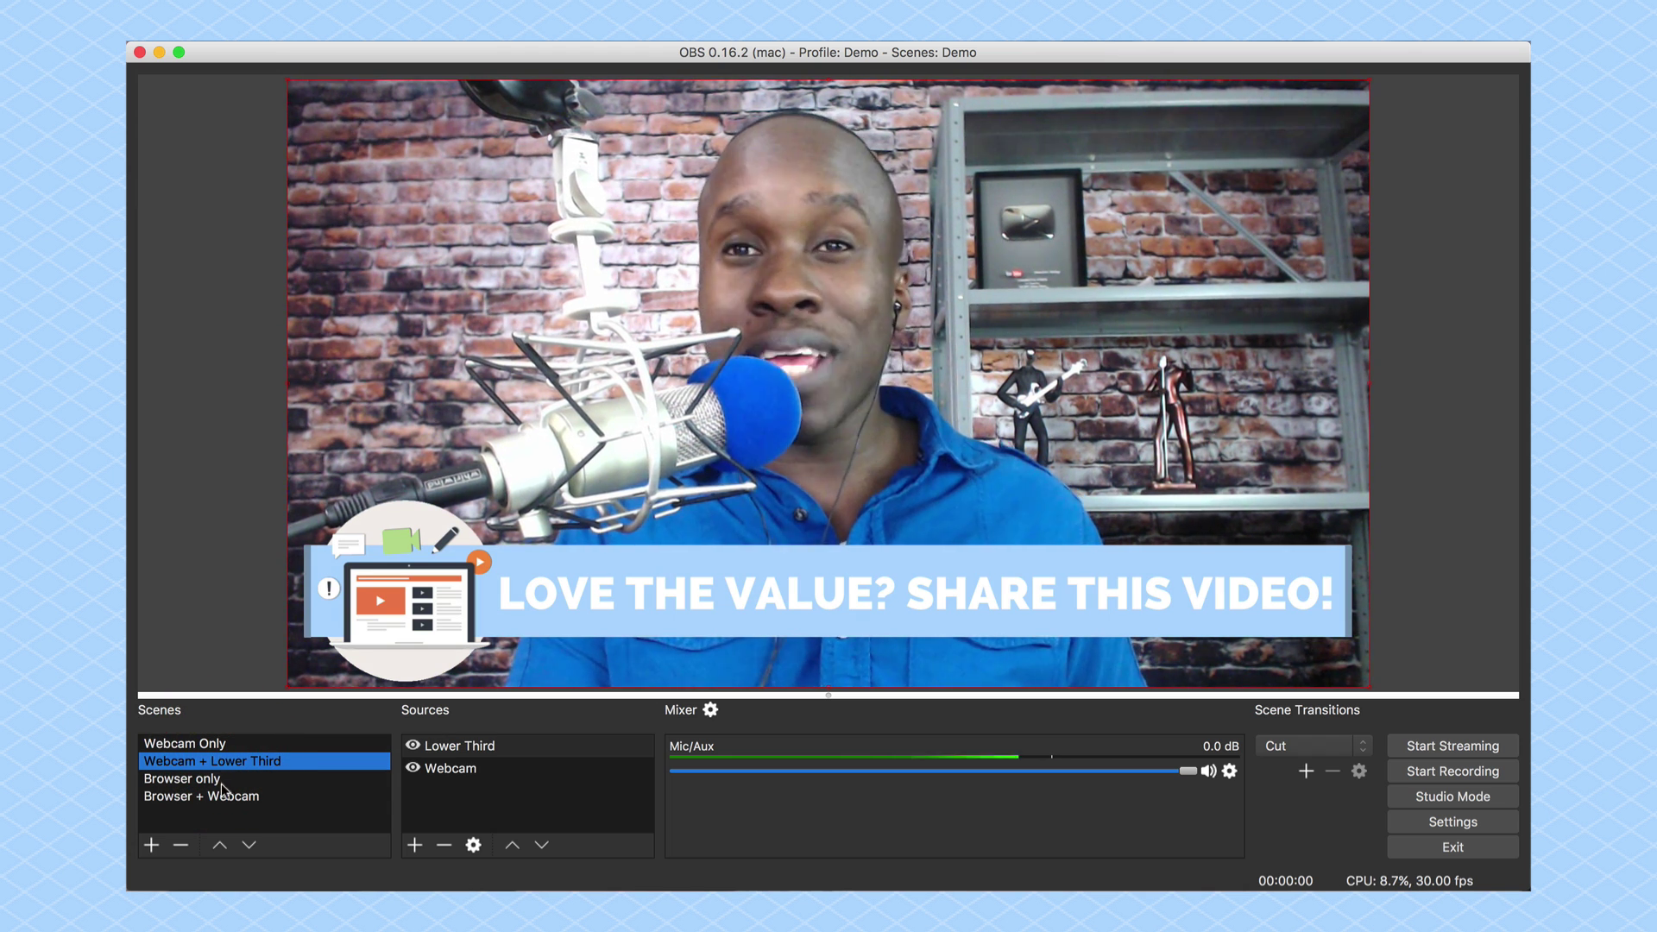
click(220, 796)
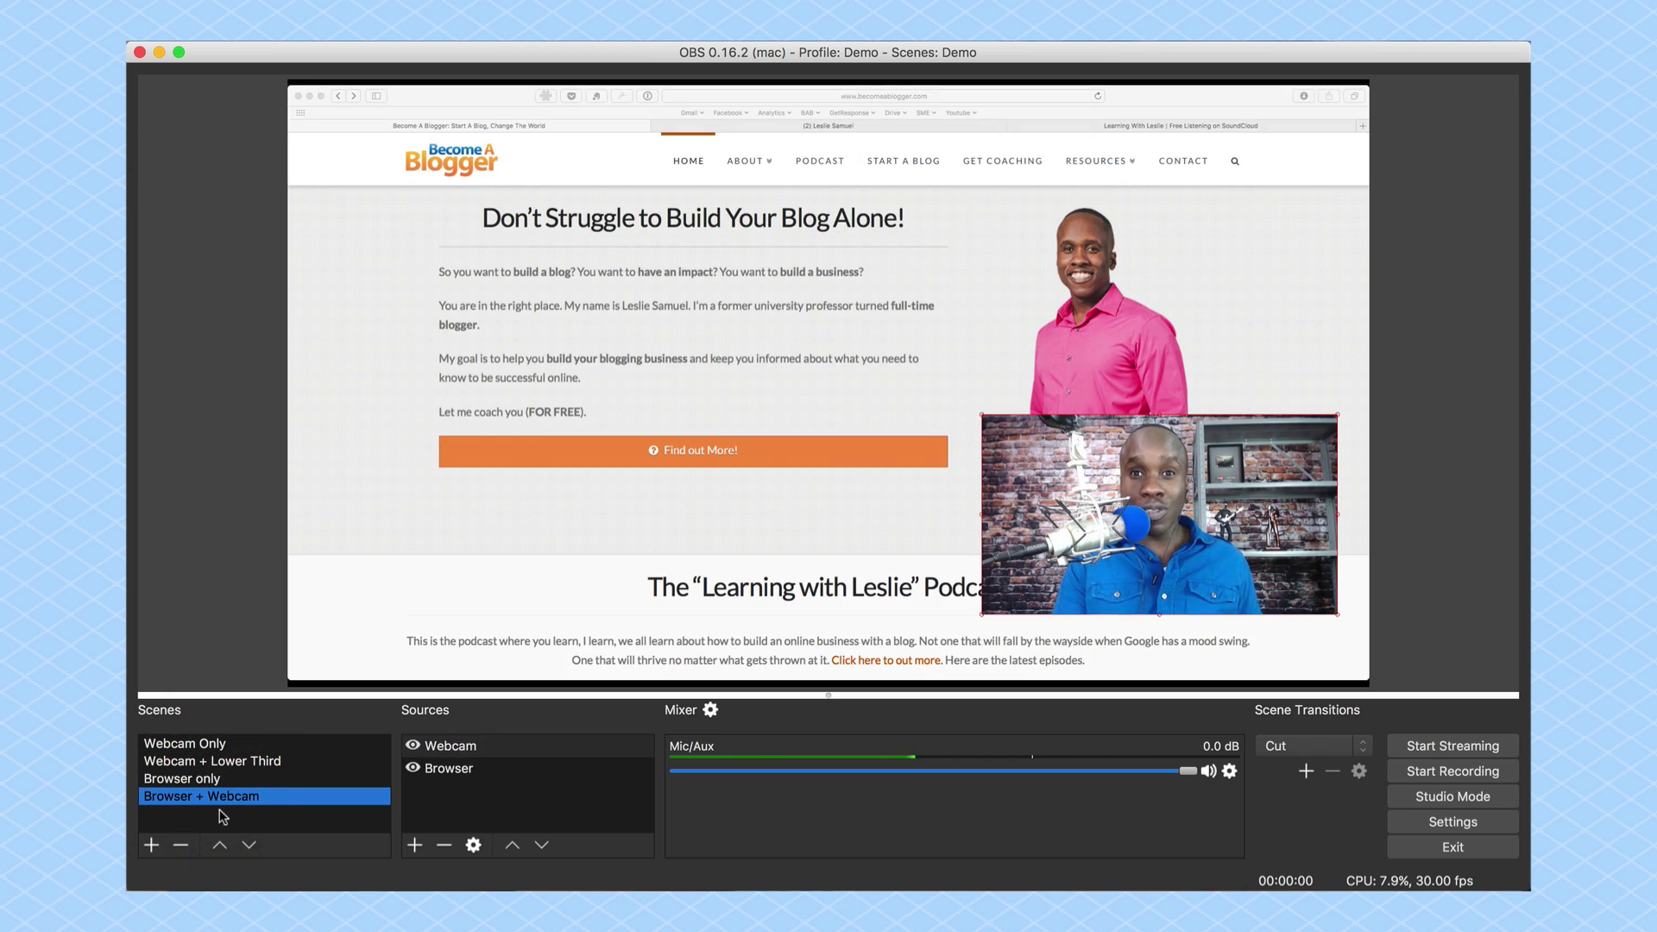
click(211, 782)
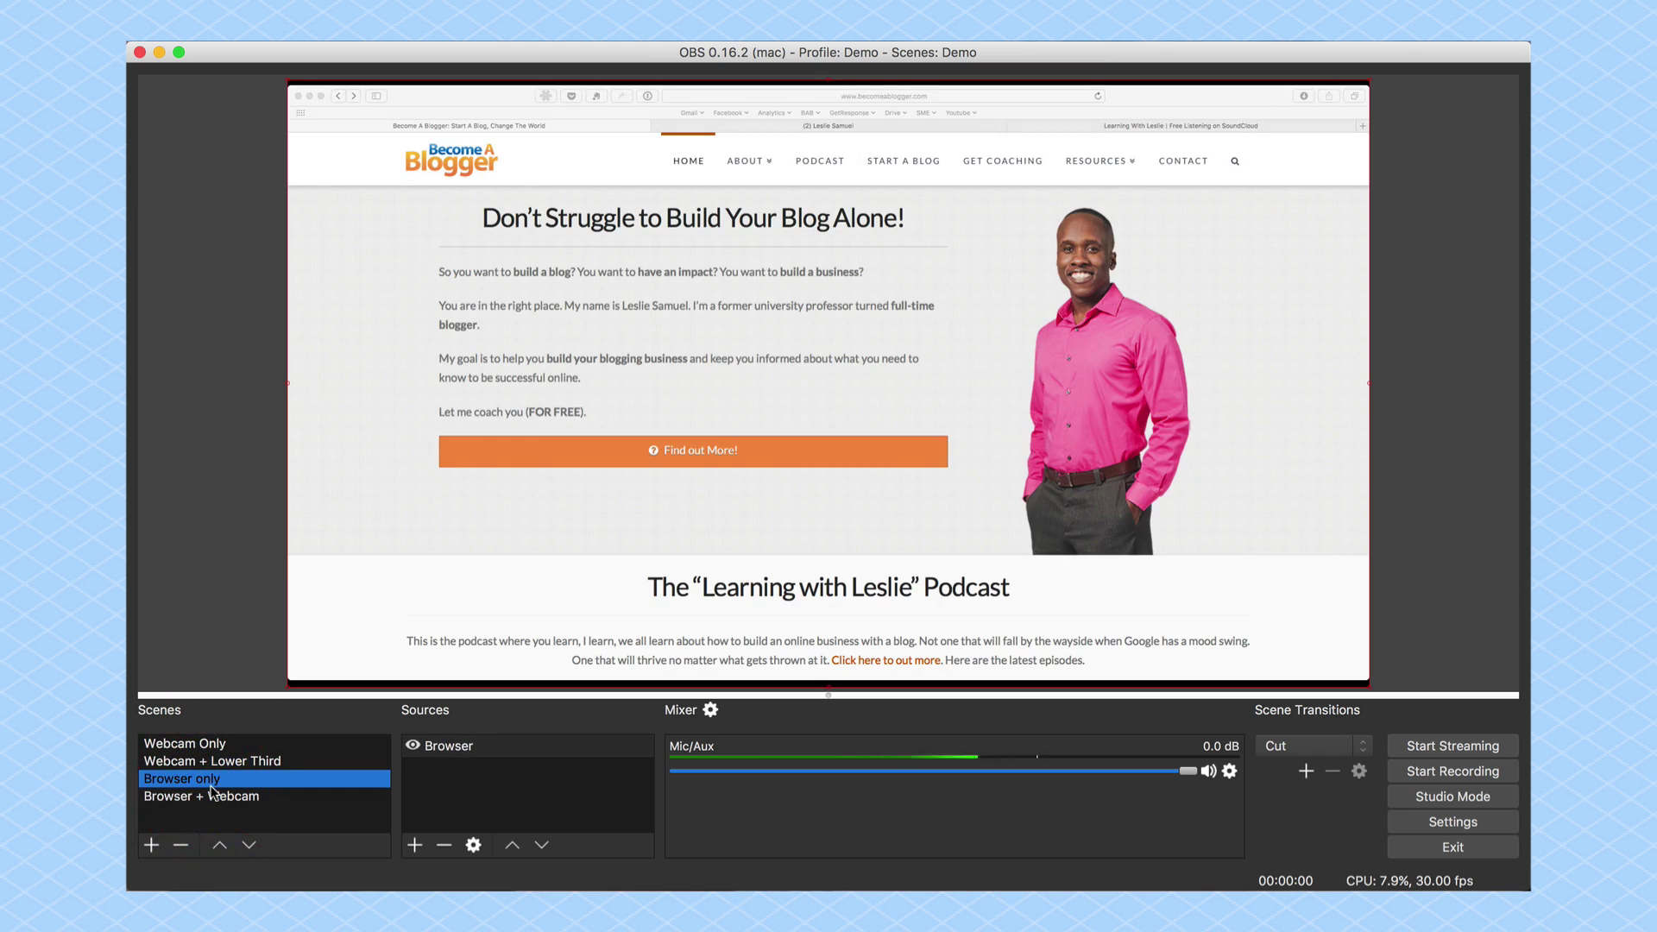
Step: Cycle through Browser + Webcam, Webcam + Lower Third and Webcam Only again, ending on Webcam Only
click(207, 798)
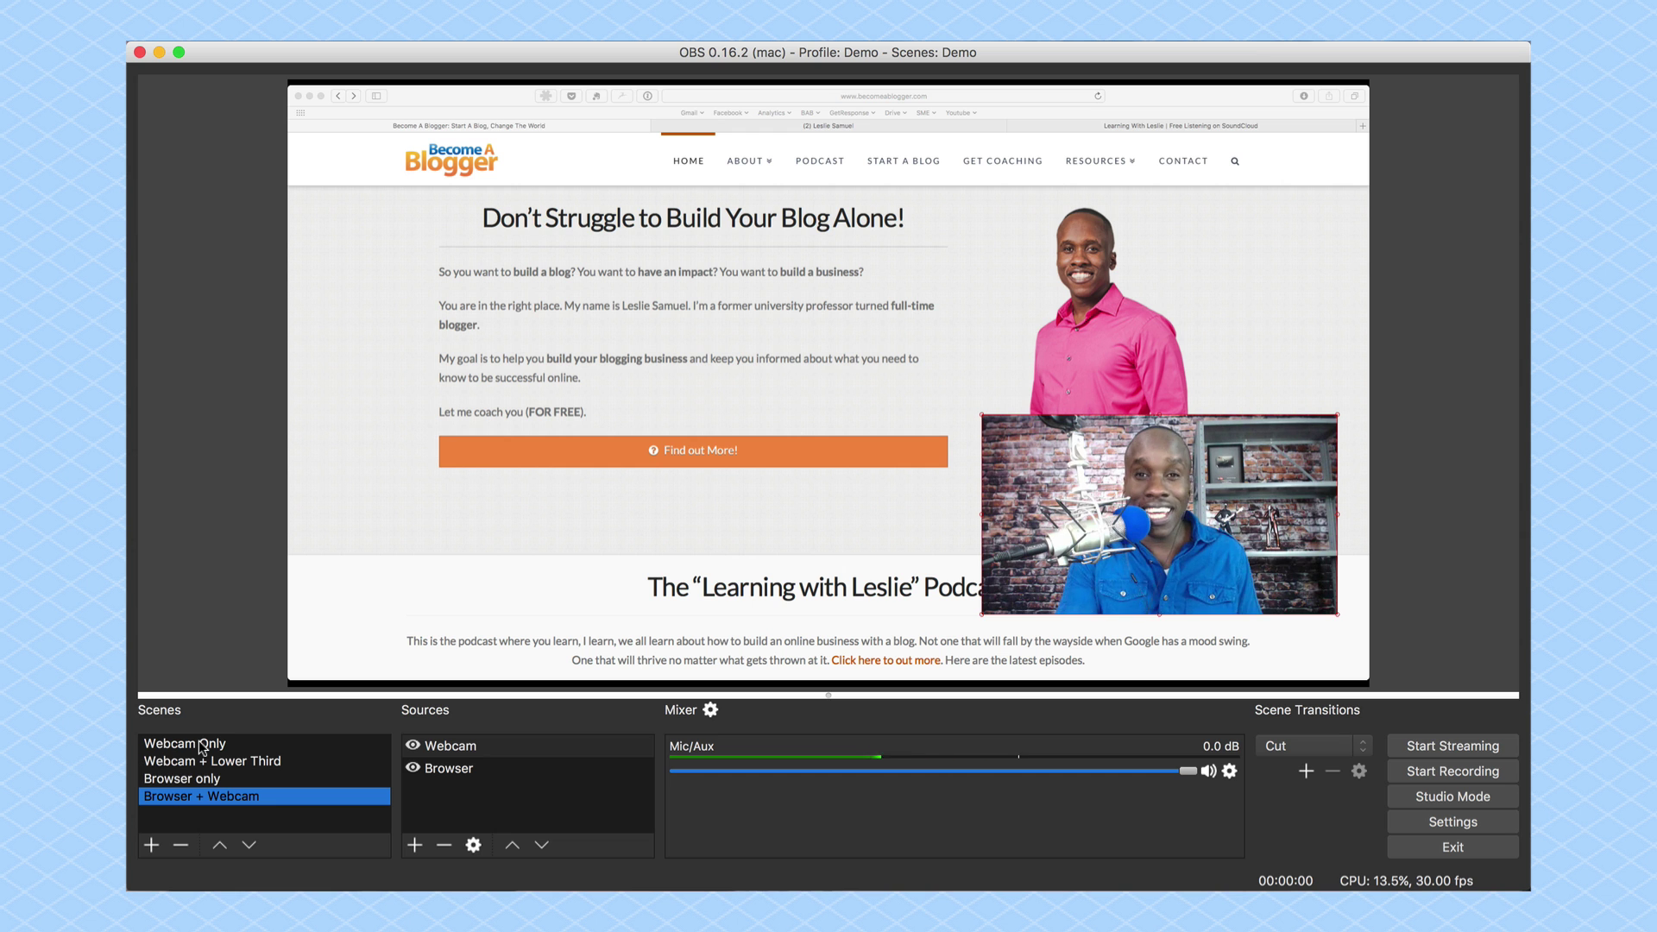
click(197, 763)
click(198, 743)
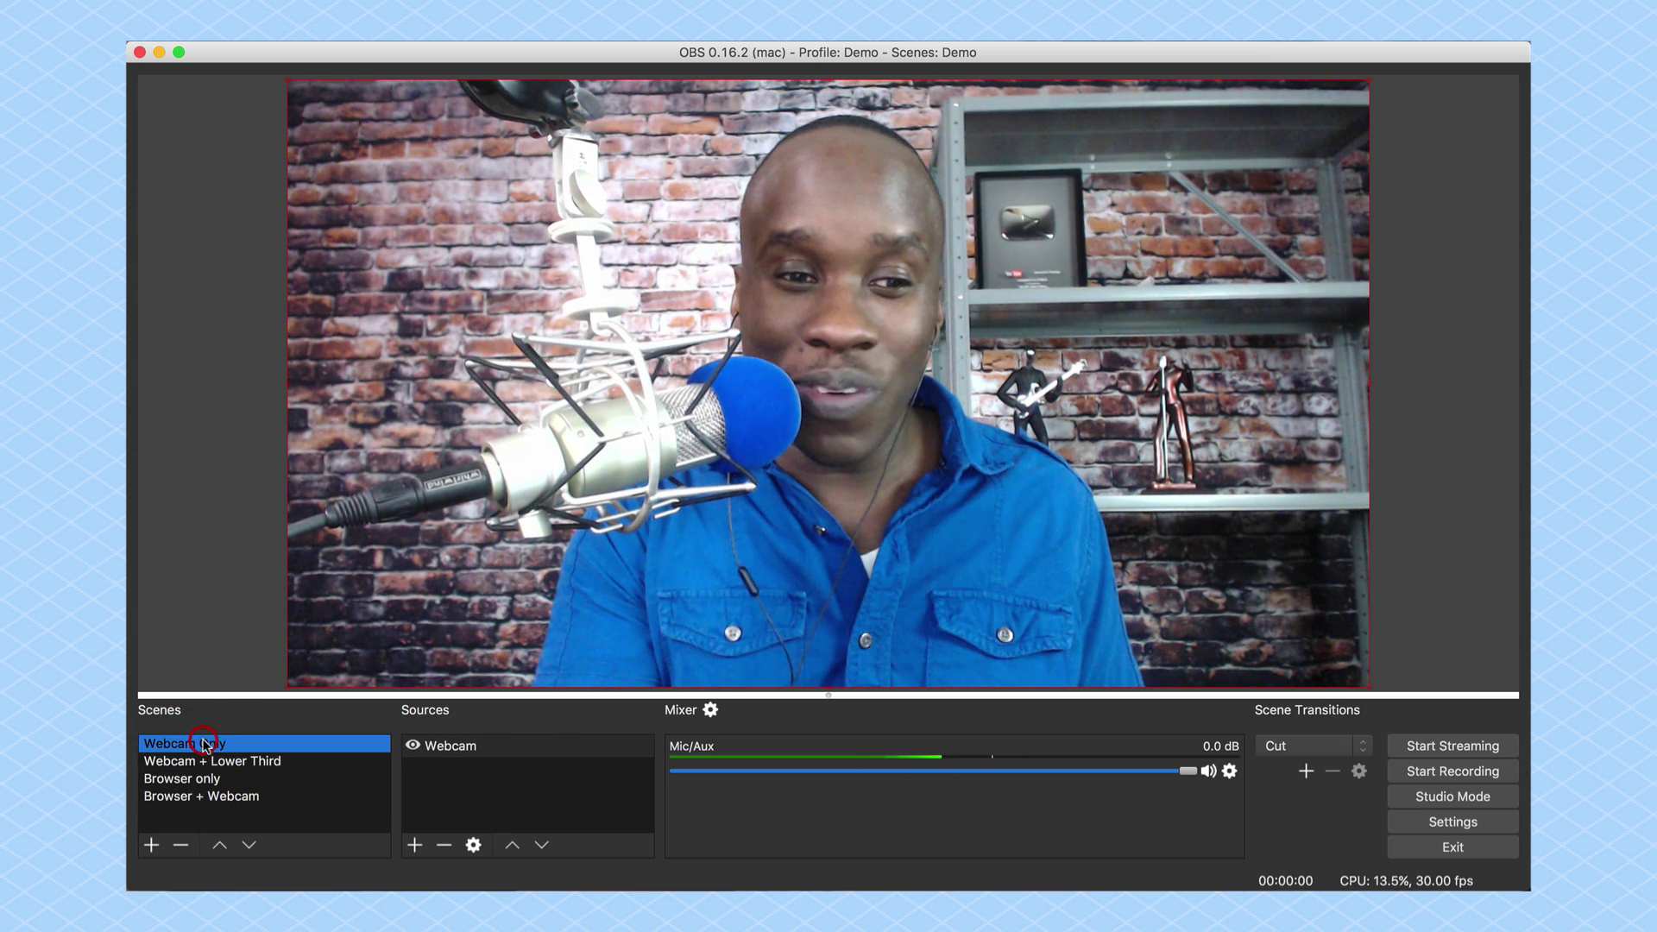
click(214, 796)
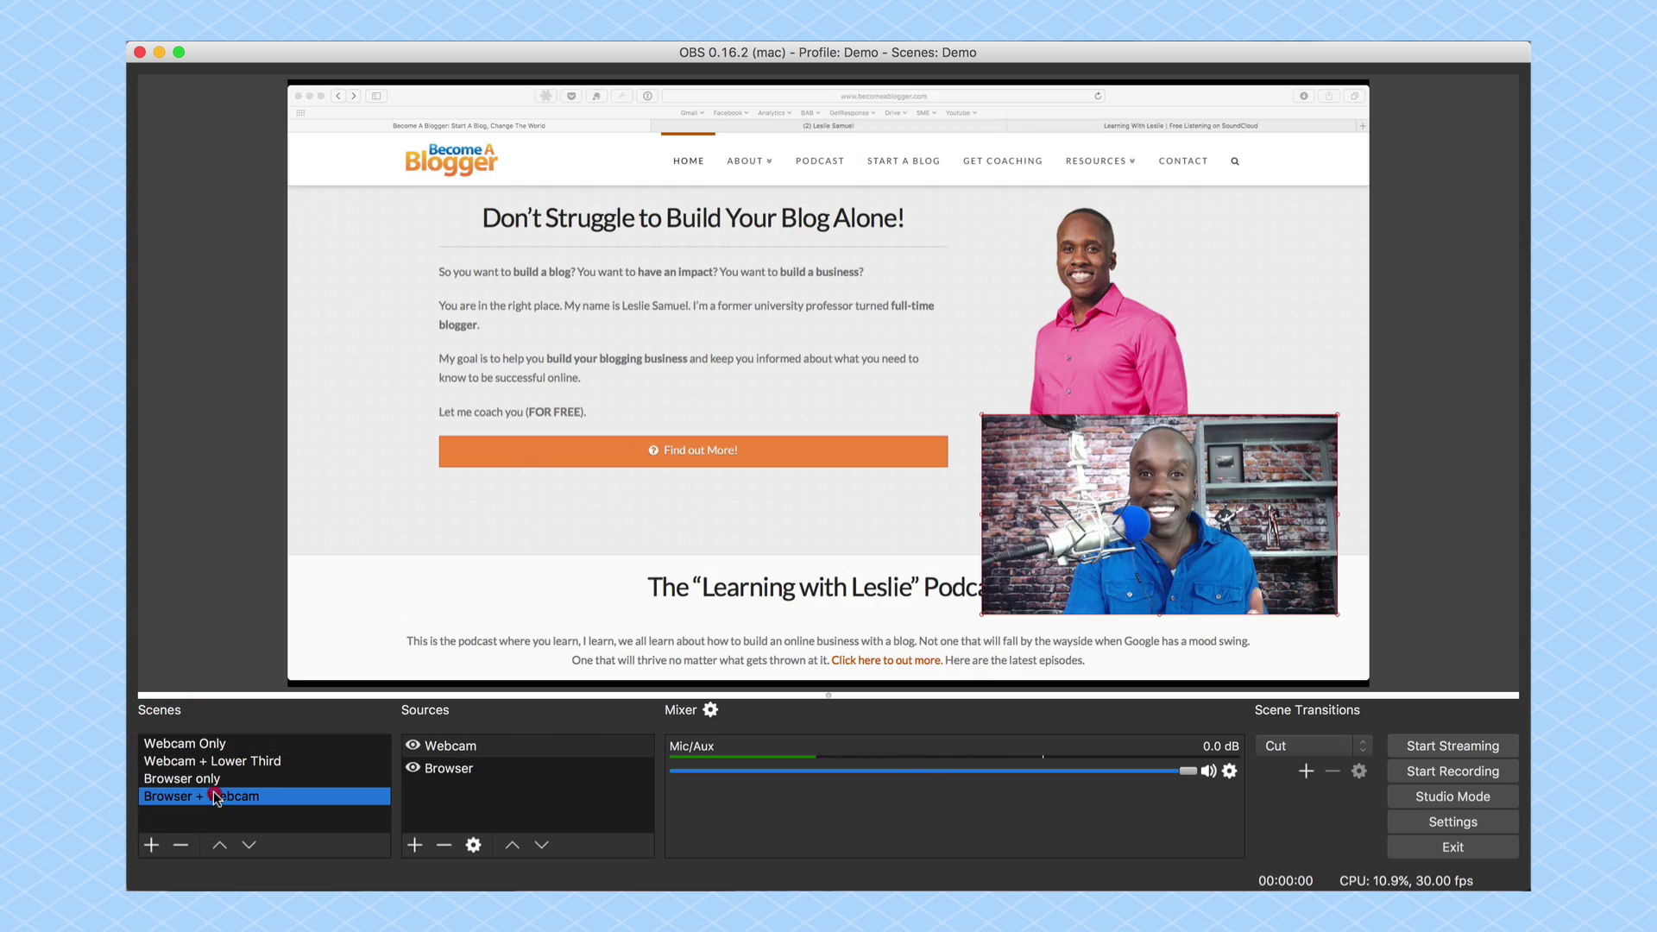
click(210, 744)
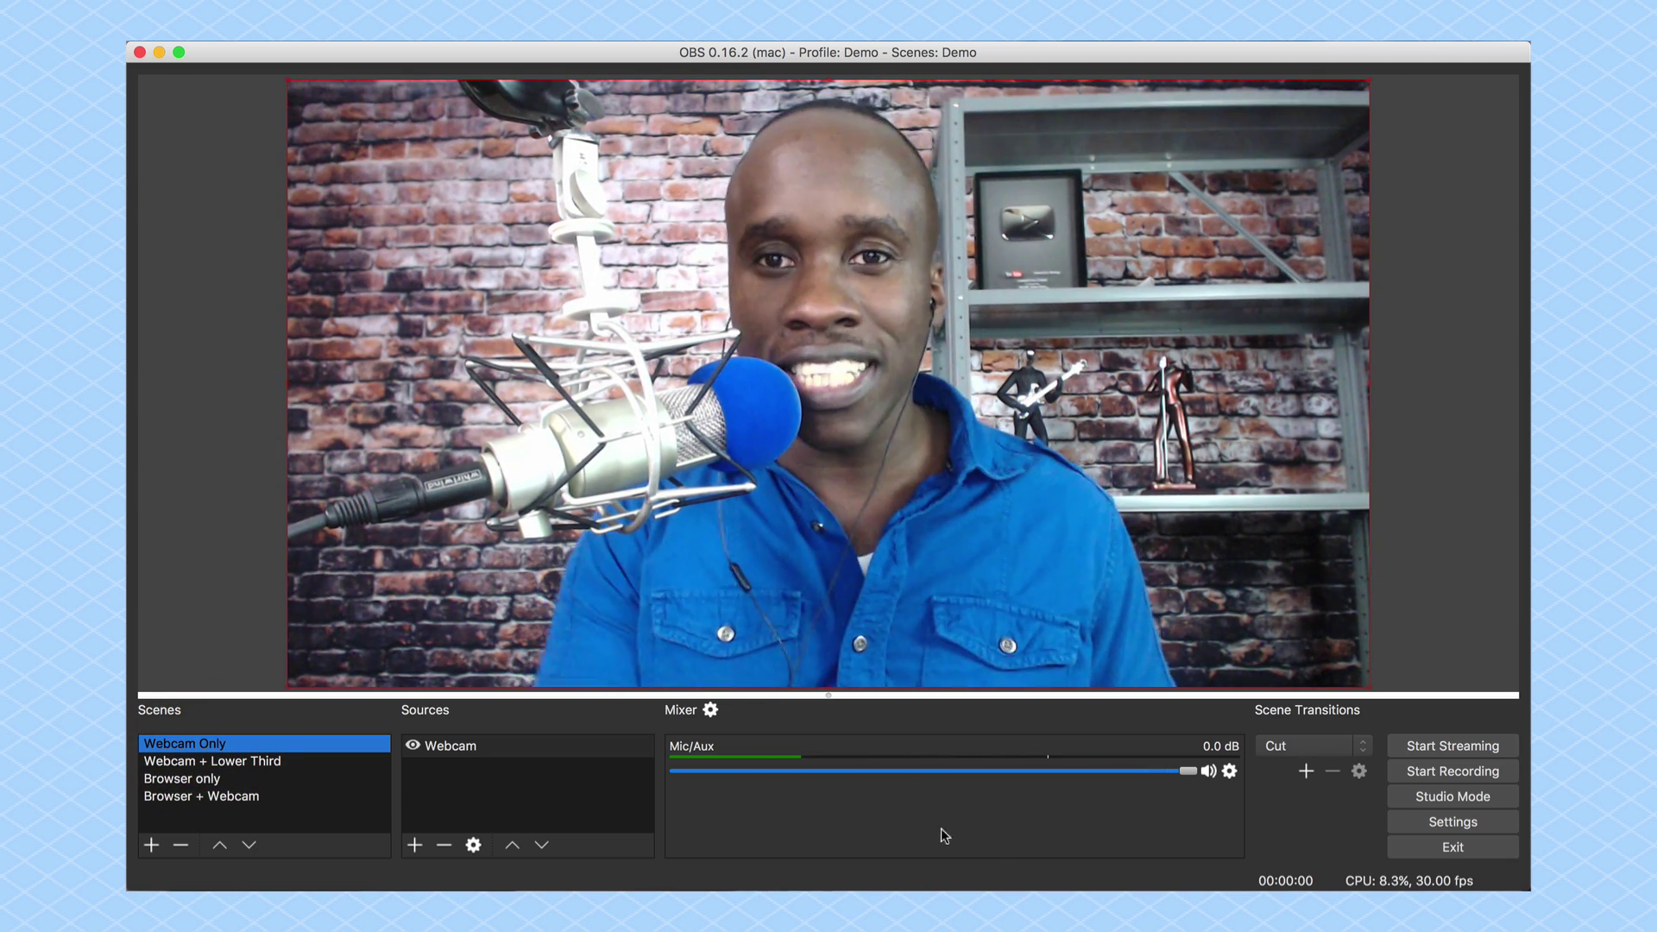
Step: Open the Hotkeys page of OBS Settings
click(1433, 829)
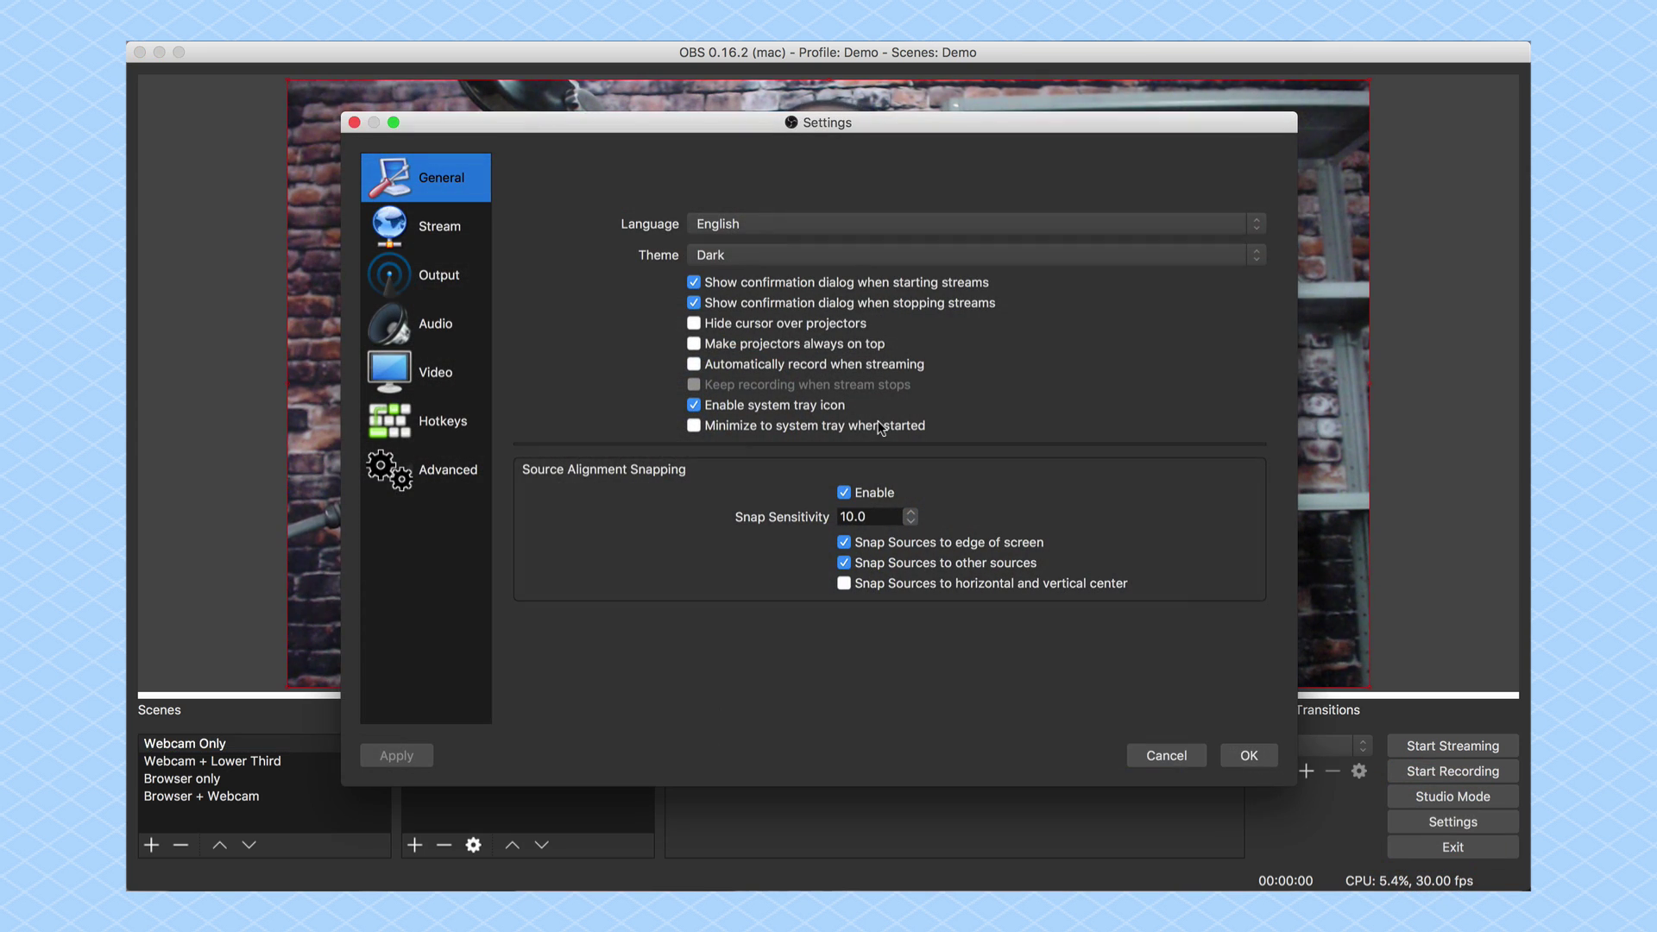
click(428, 423)
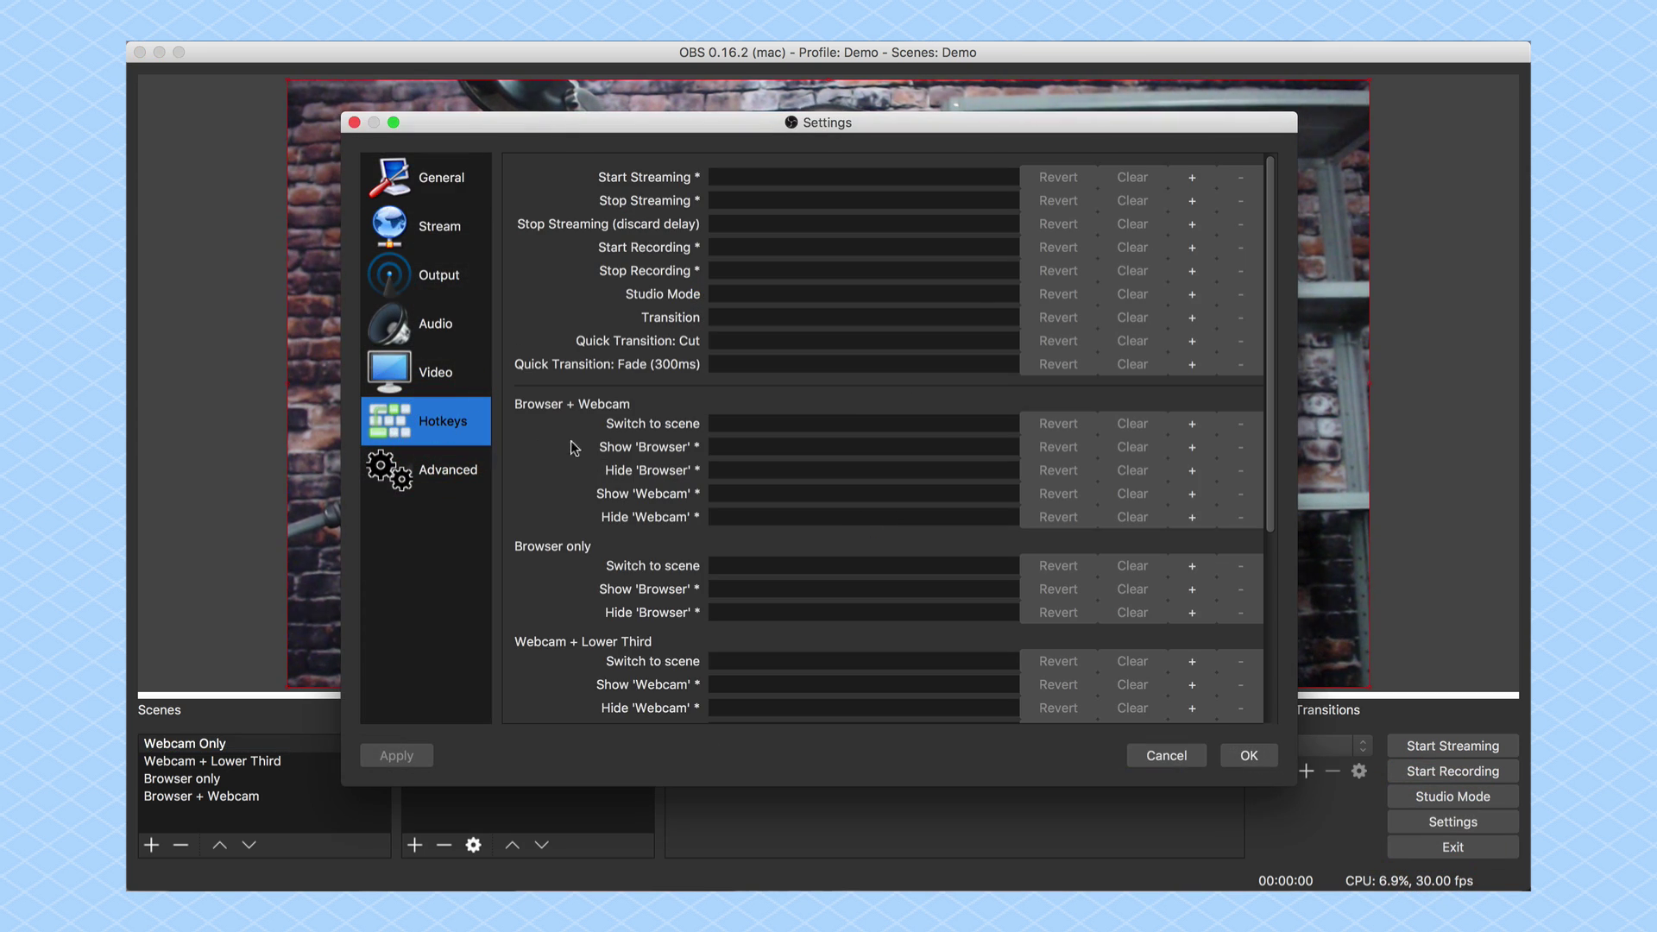
scroll(544, 431, down, 8)
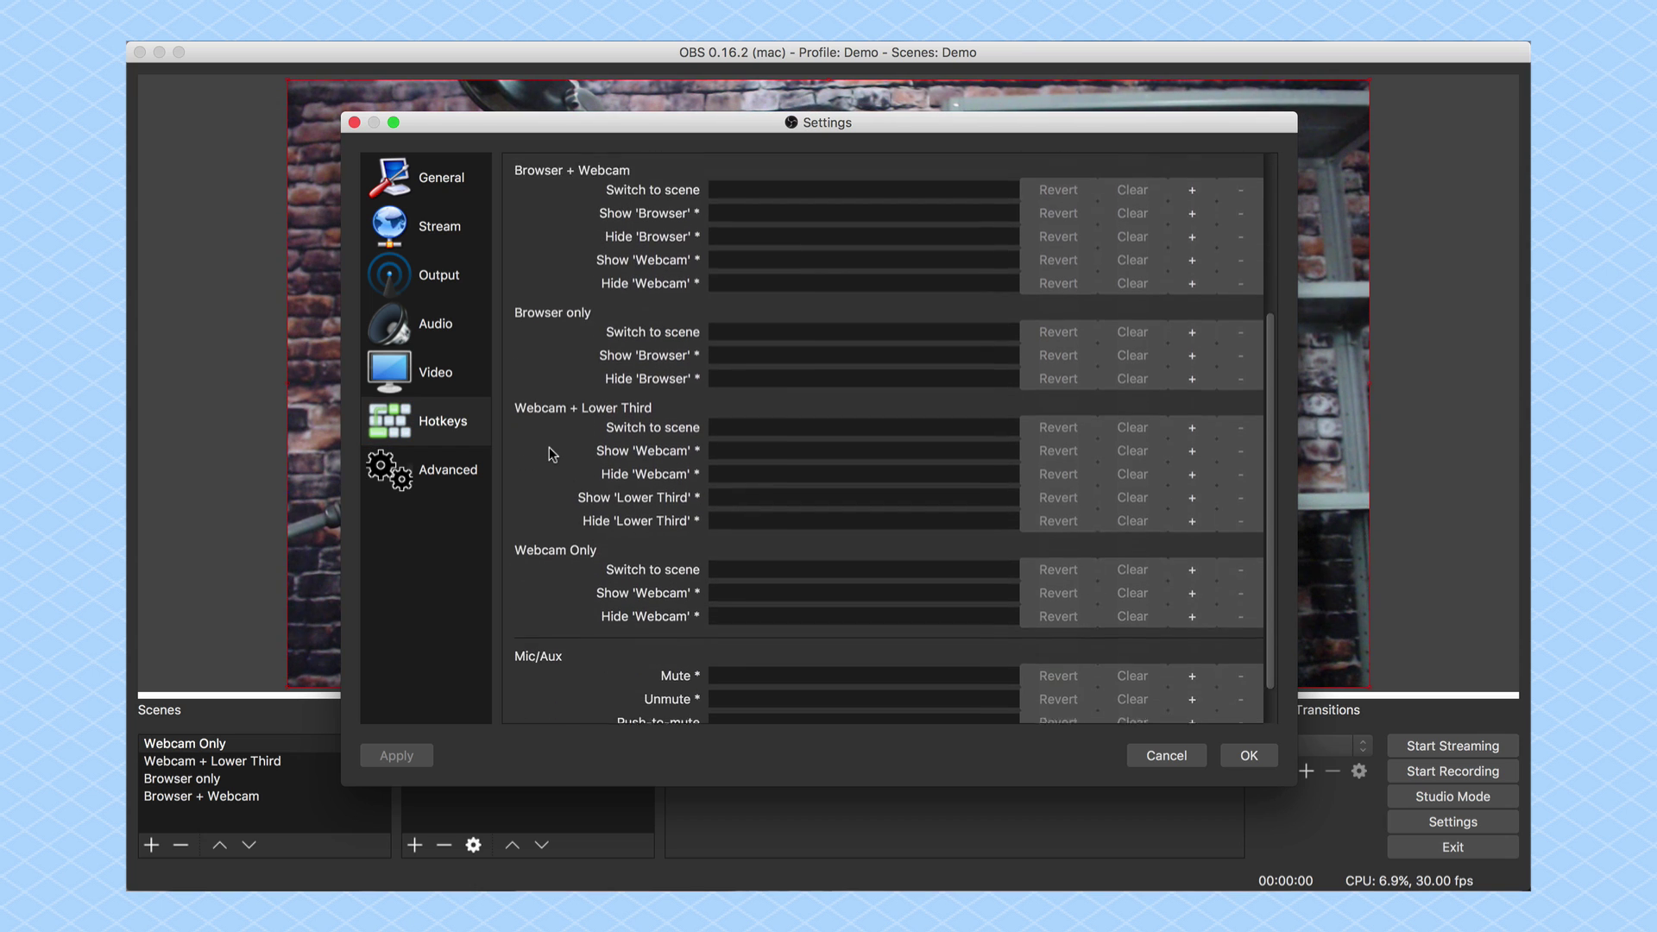
scroll(559, 521, up, 2)
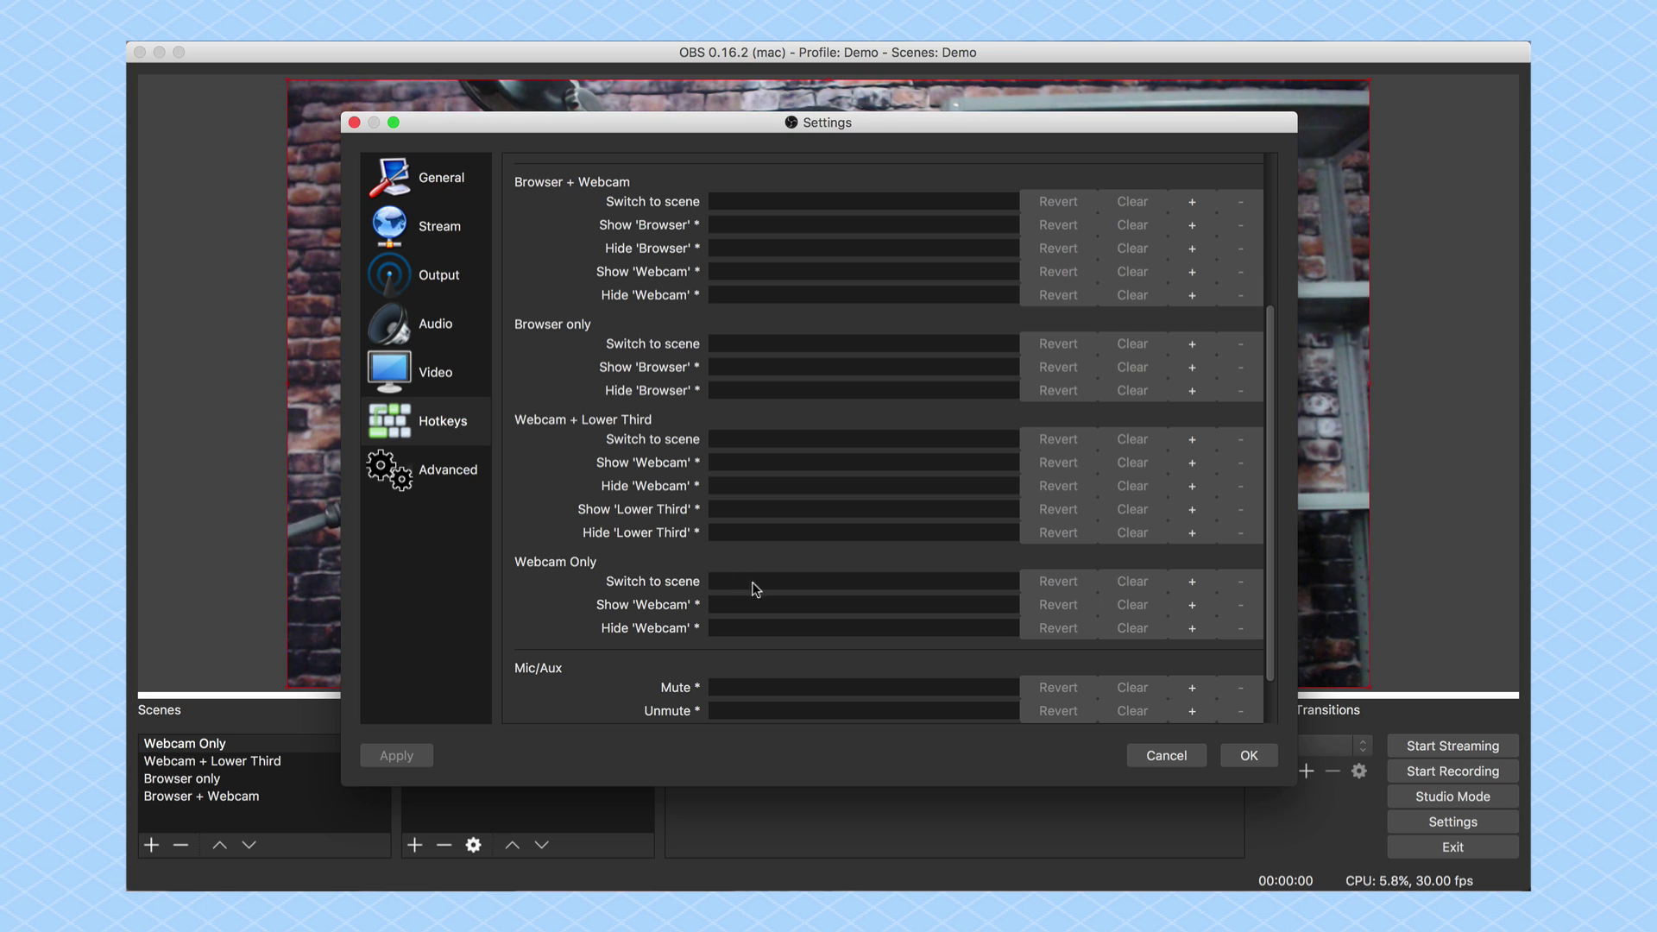
Step: Bind Switch to scene hotkeys: ⌘1 Webcam Only, ⌘2 Webcam + Lower Third, ⌘3 Browser only, ⌘4 Browser + Webcam
click(745, 587)
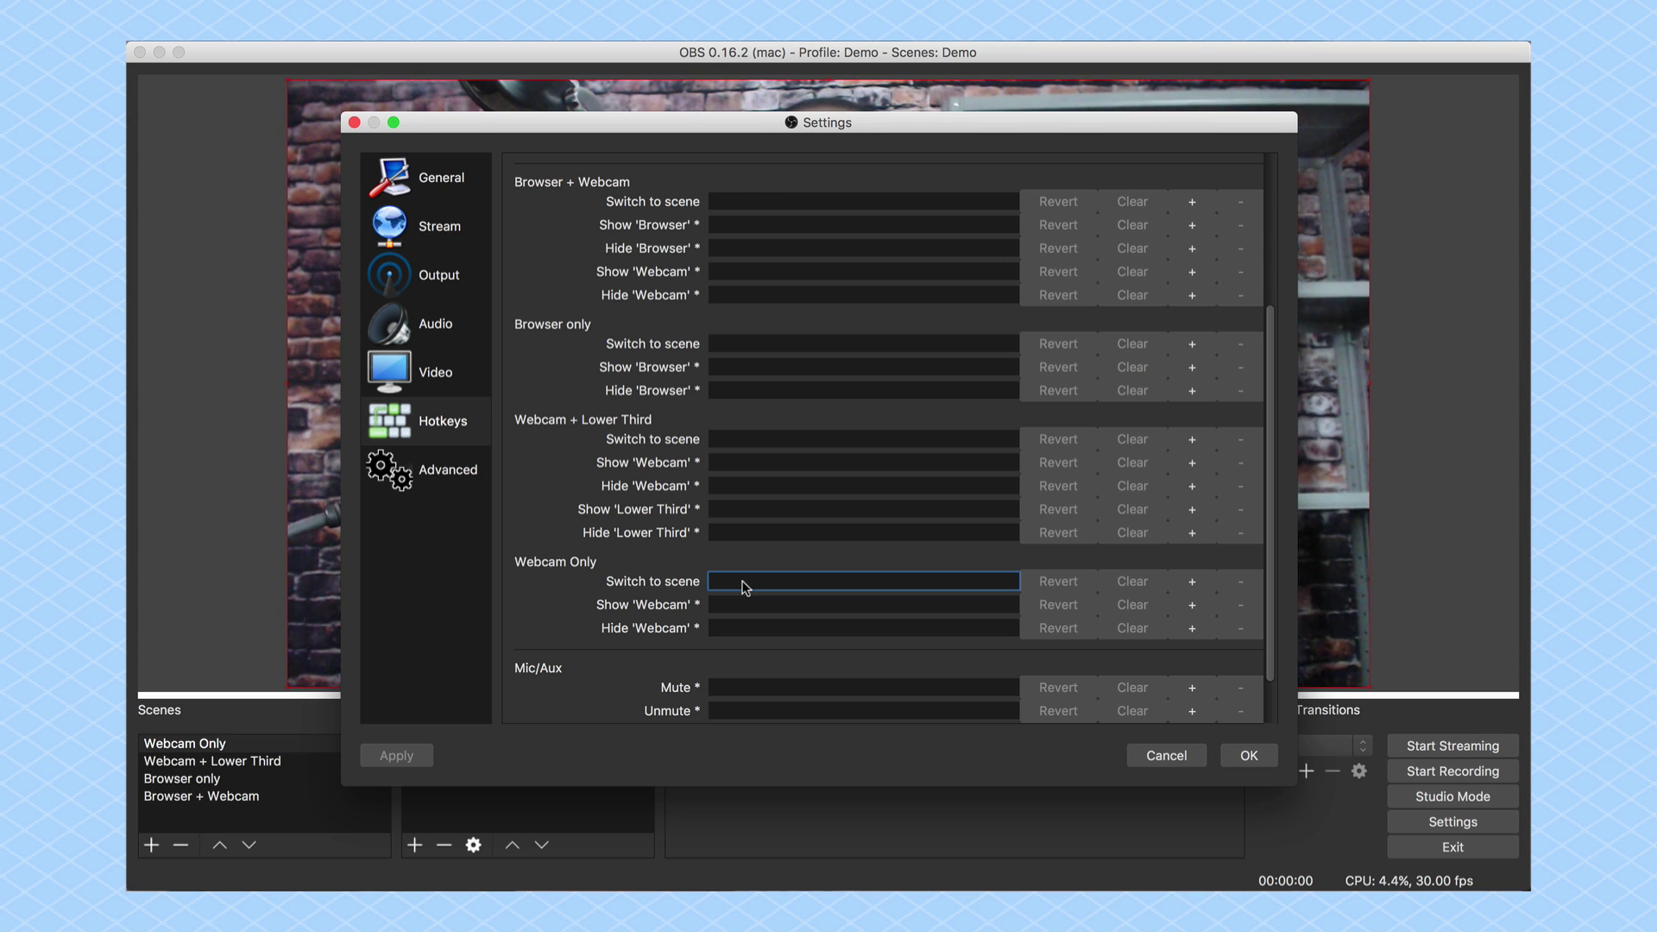
key(super+1)
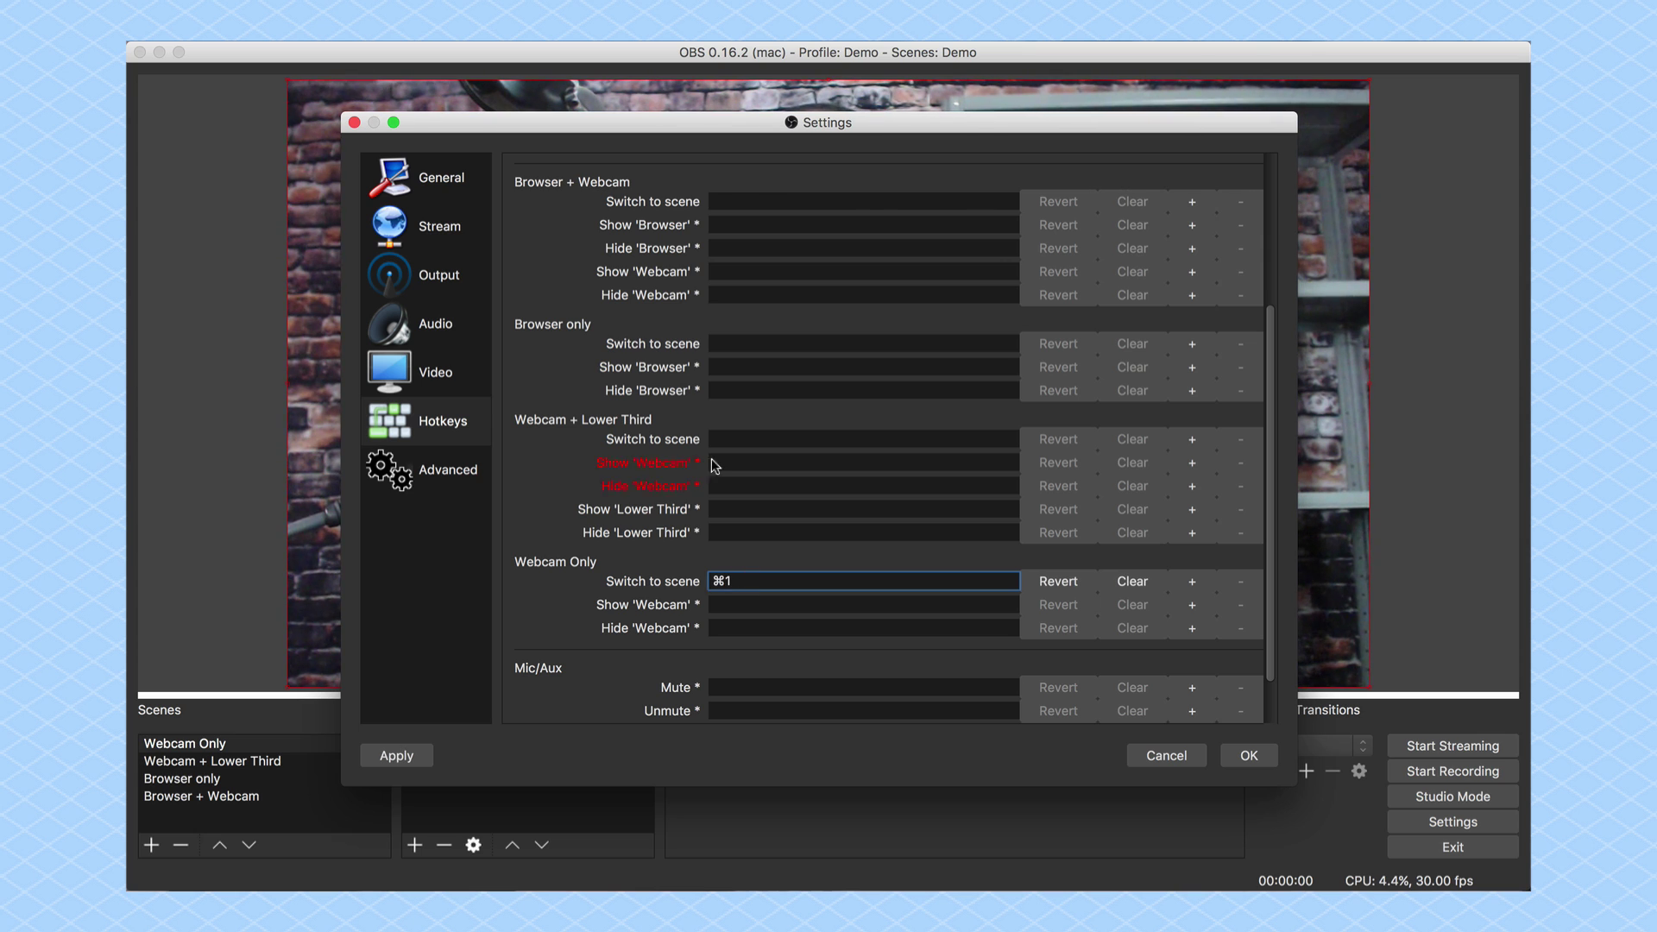
click(726, 441)
key(super+2)
click(730, 344)
key(super+3)
click(723, 200)
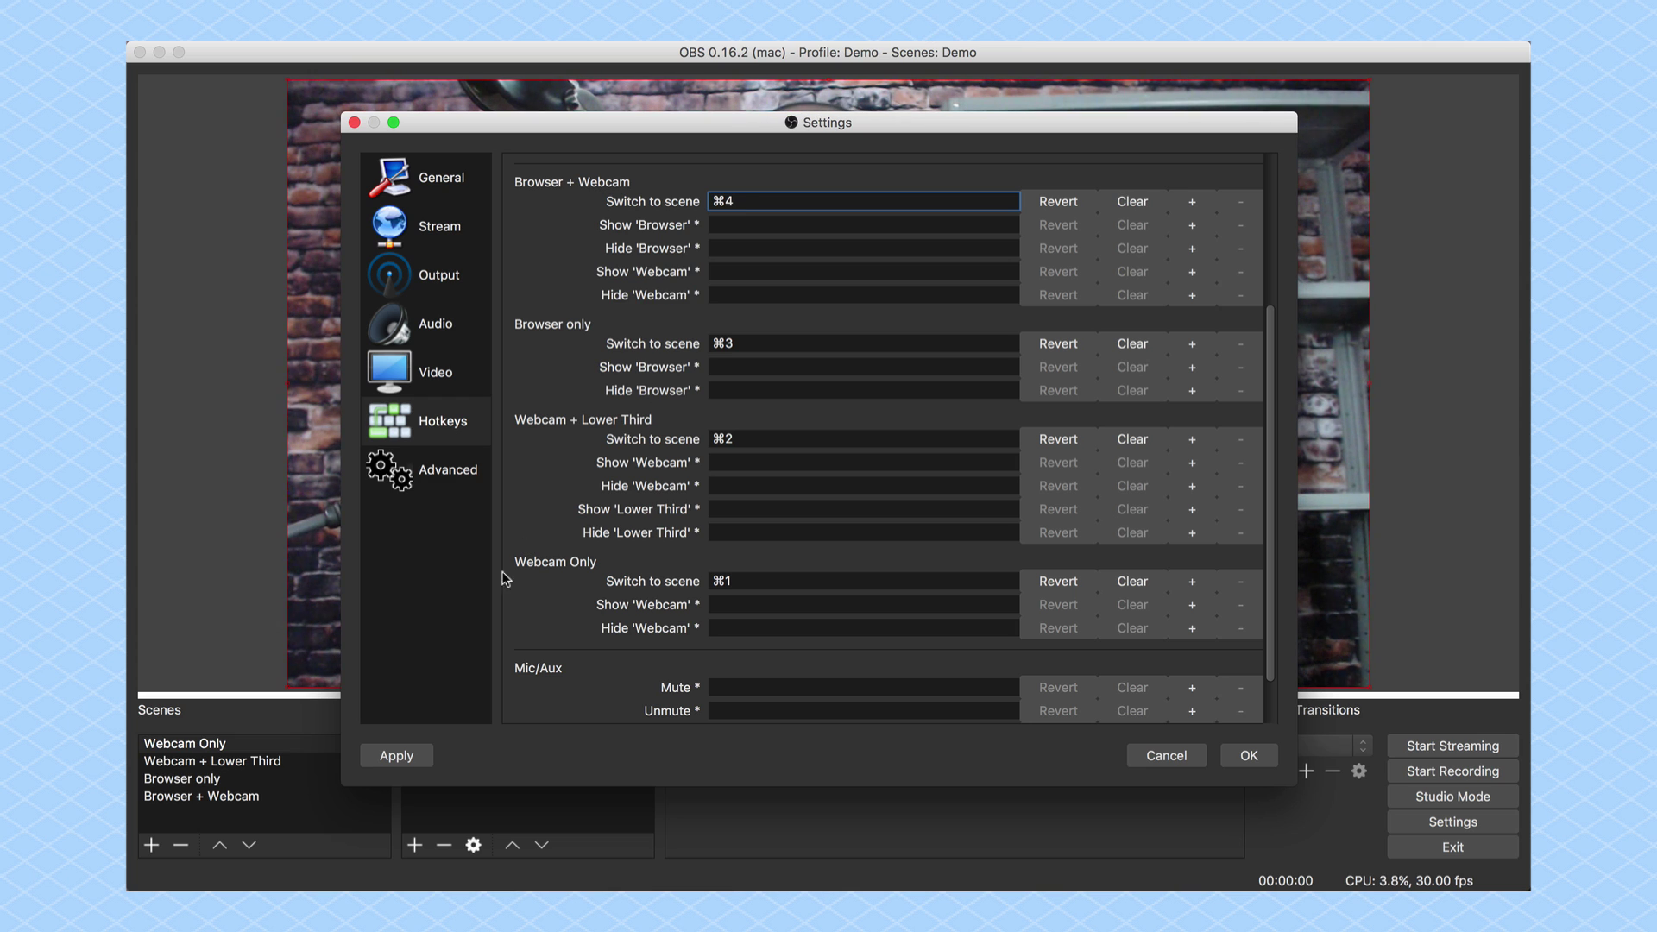
Step: Apply the new scene-switch hotkeys and close Settings with OK
click(400, 755)
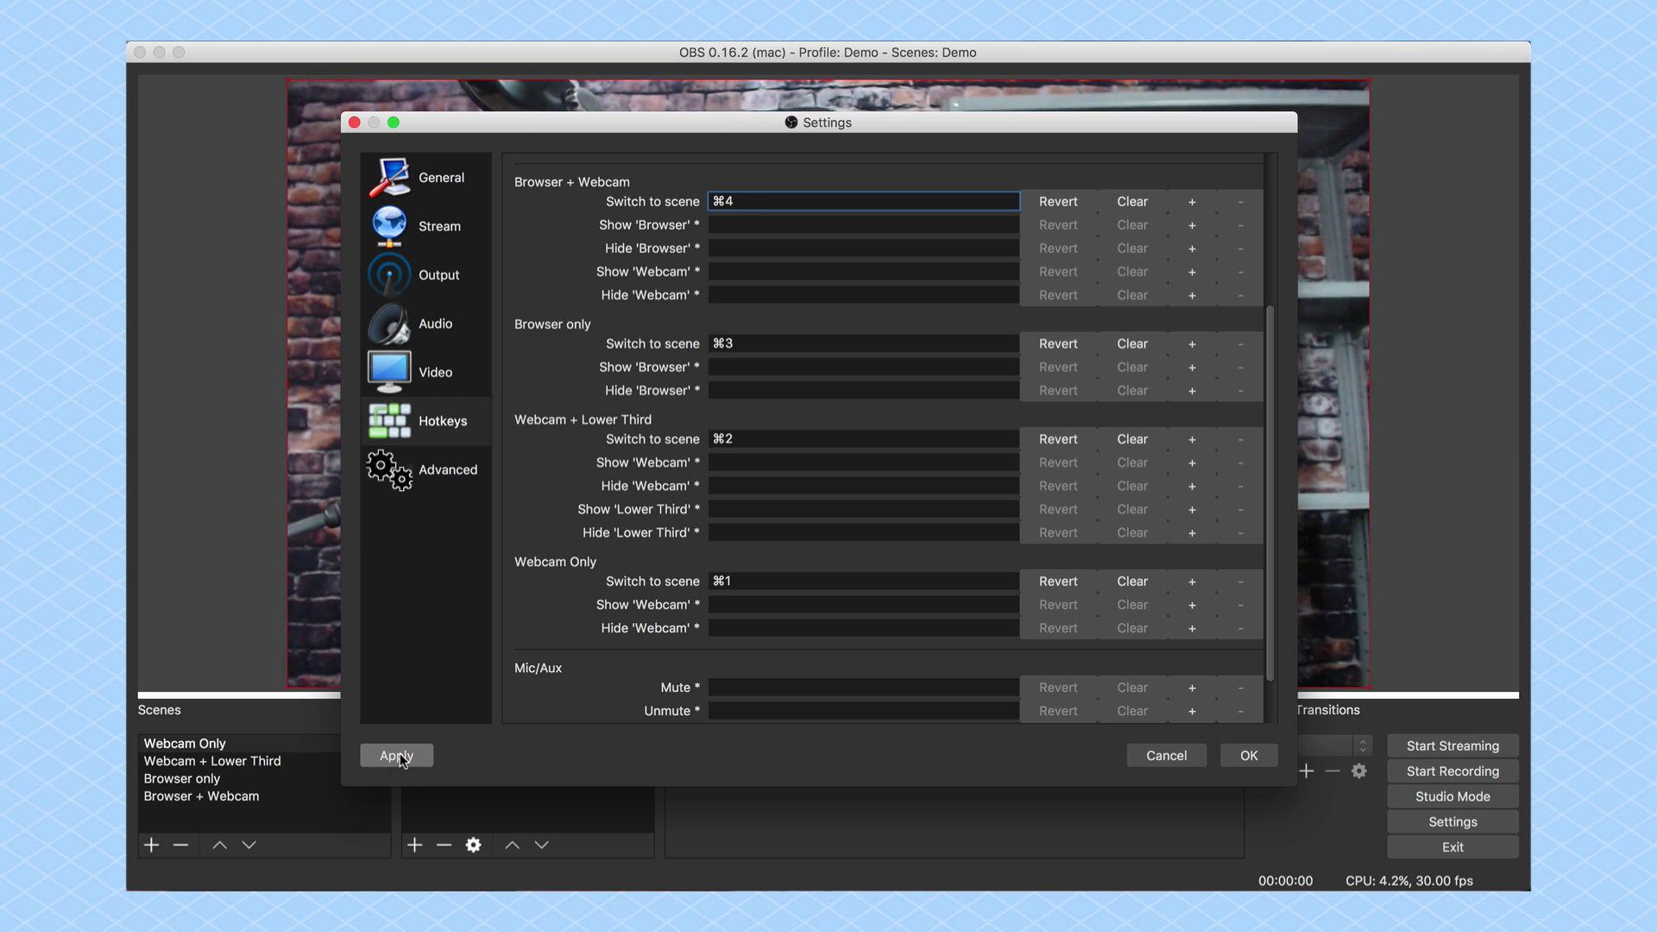
click(397, 756)
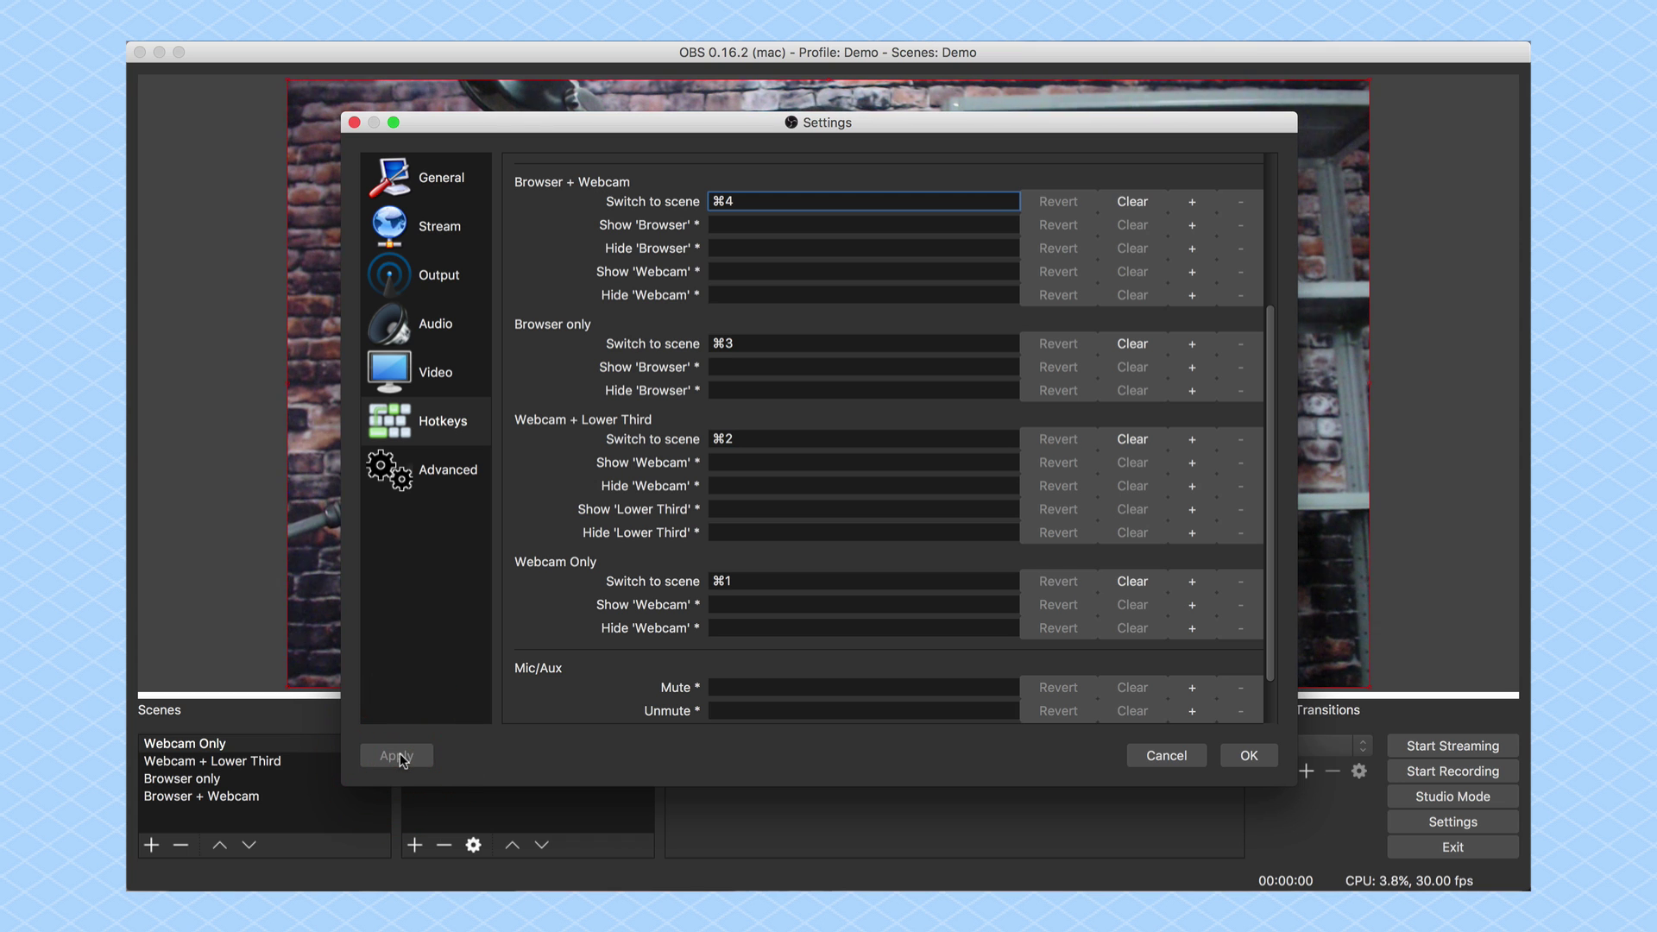
click(1251, 757)
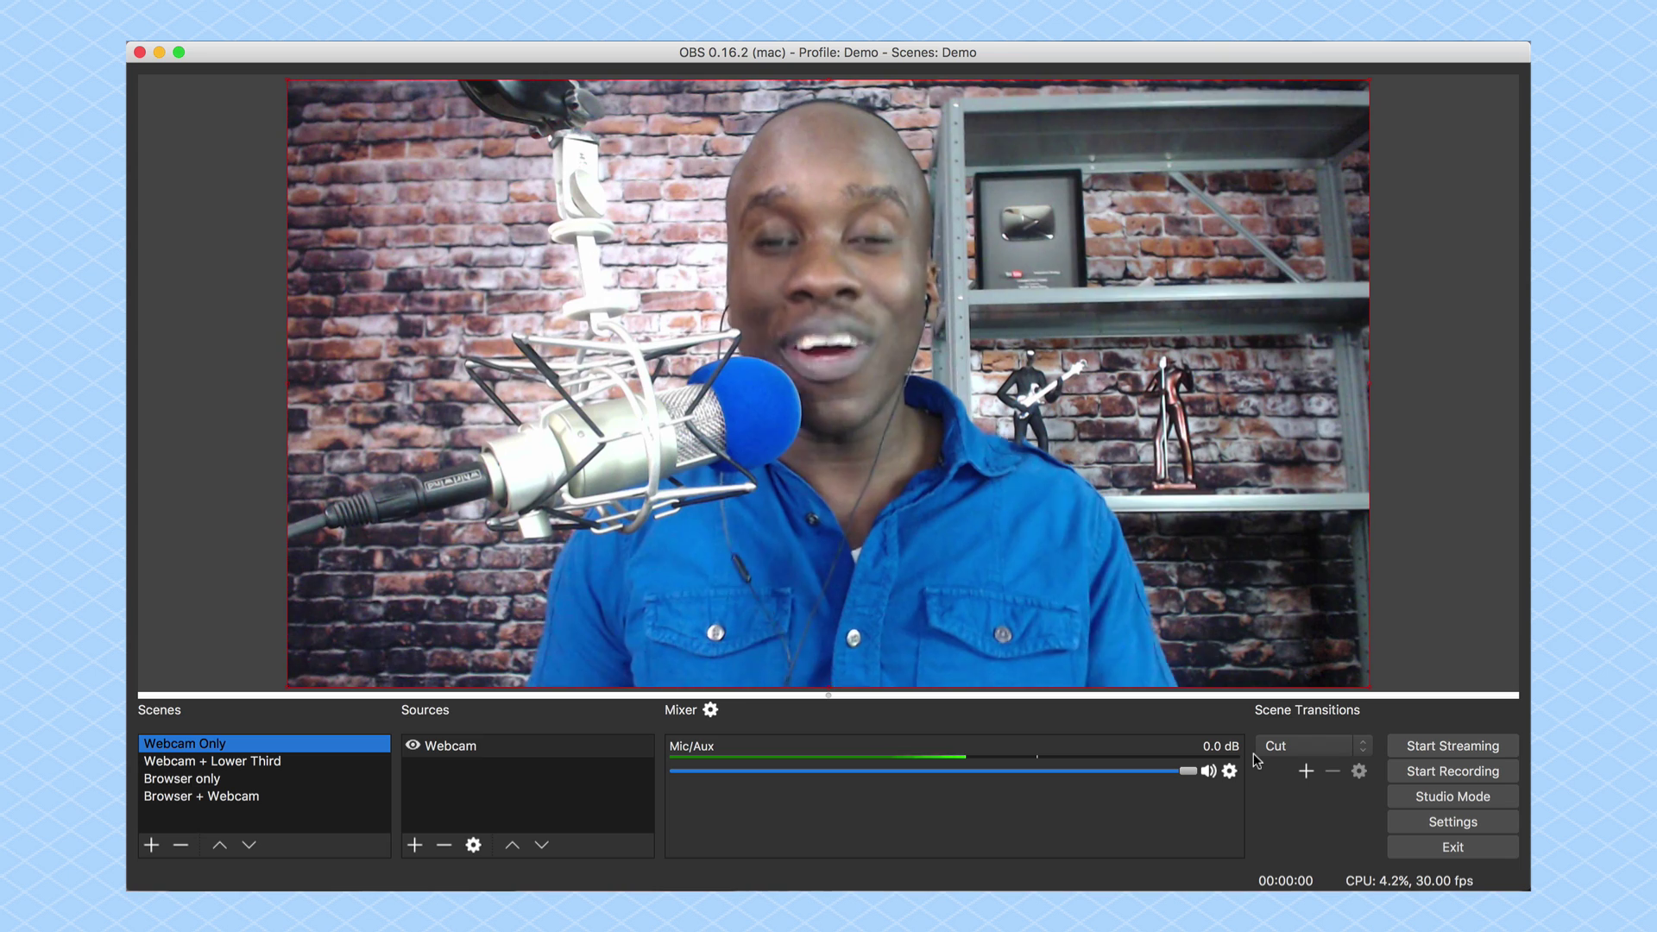
key(Down)
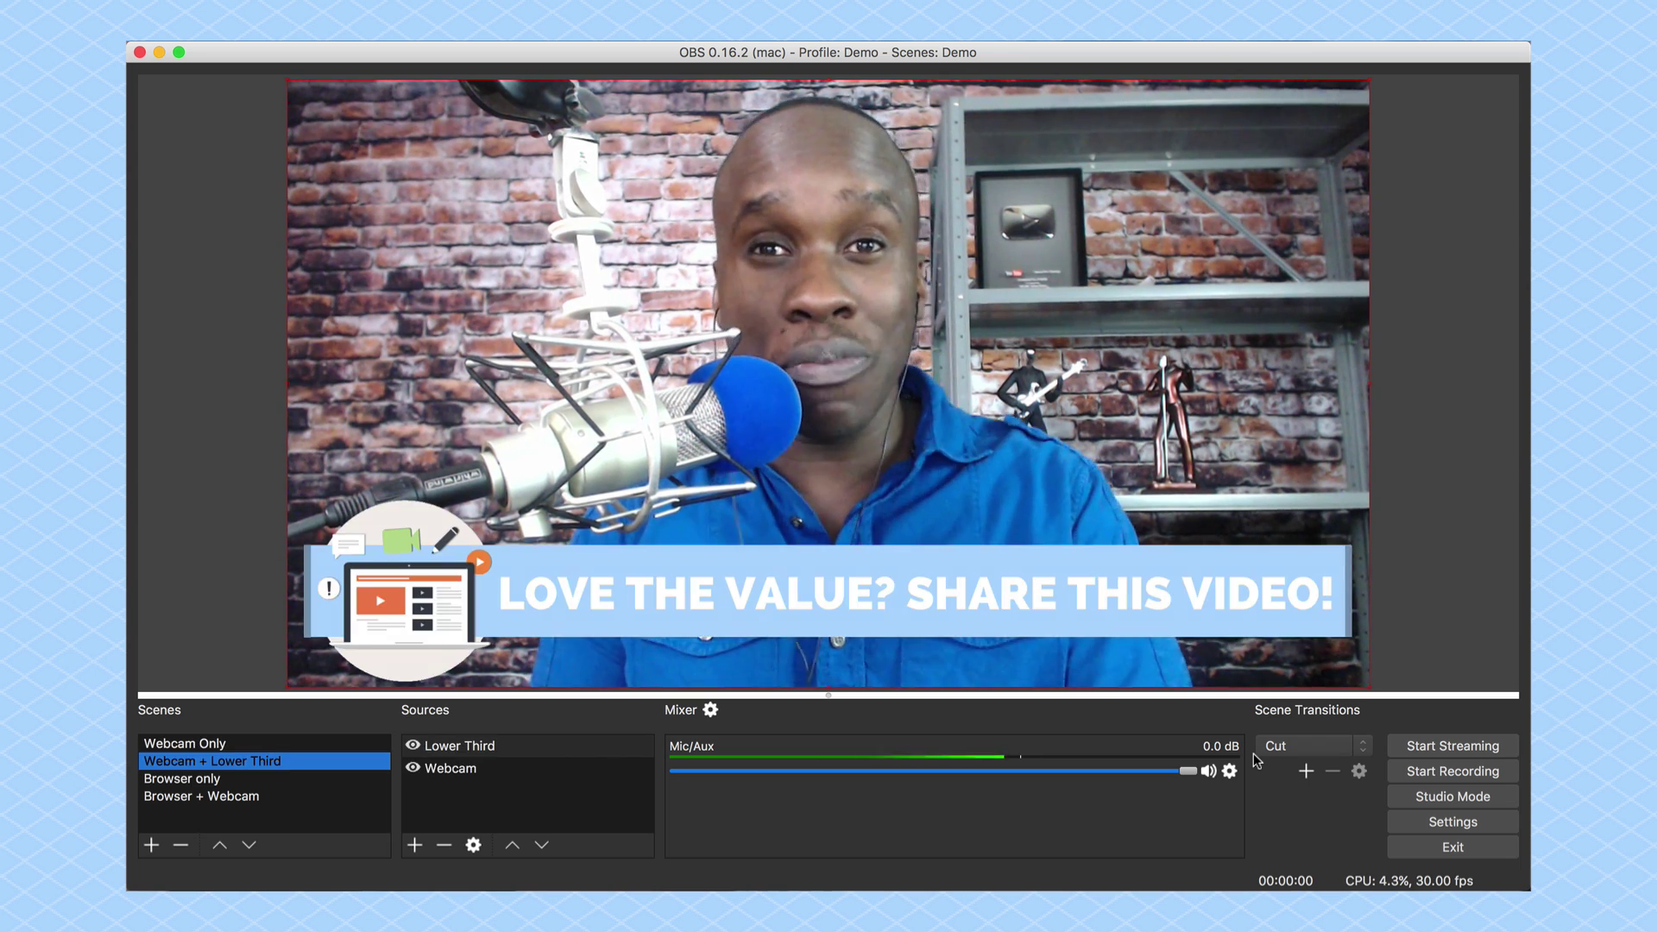
key(Down)
key(Down)
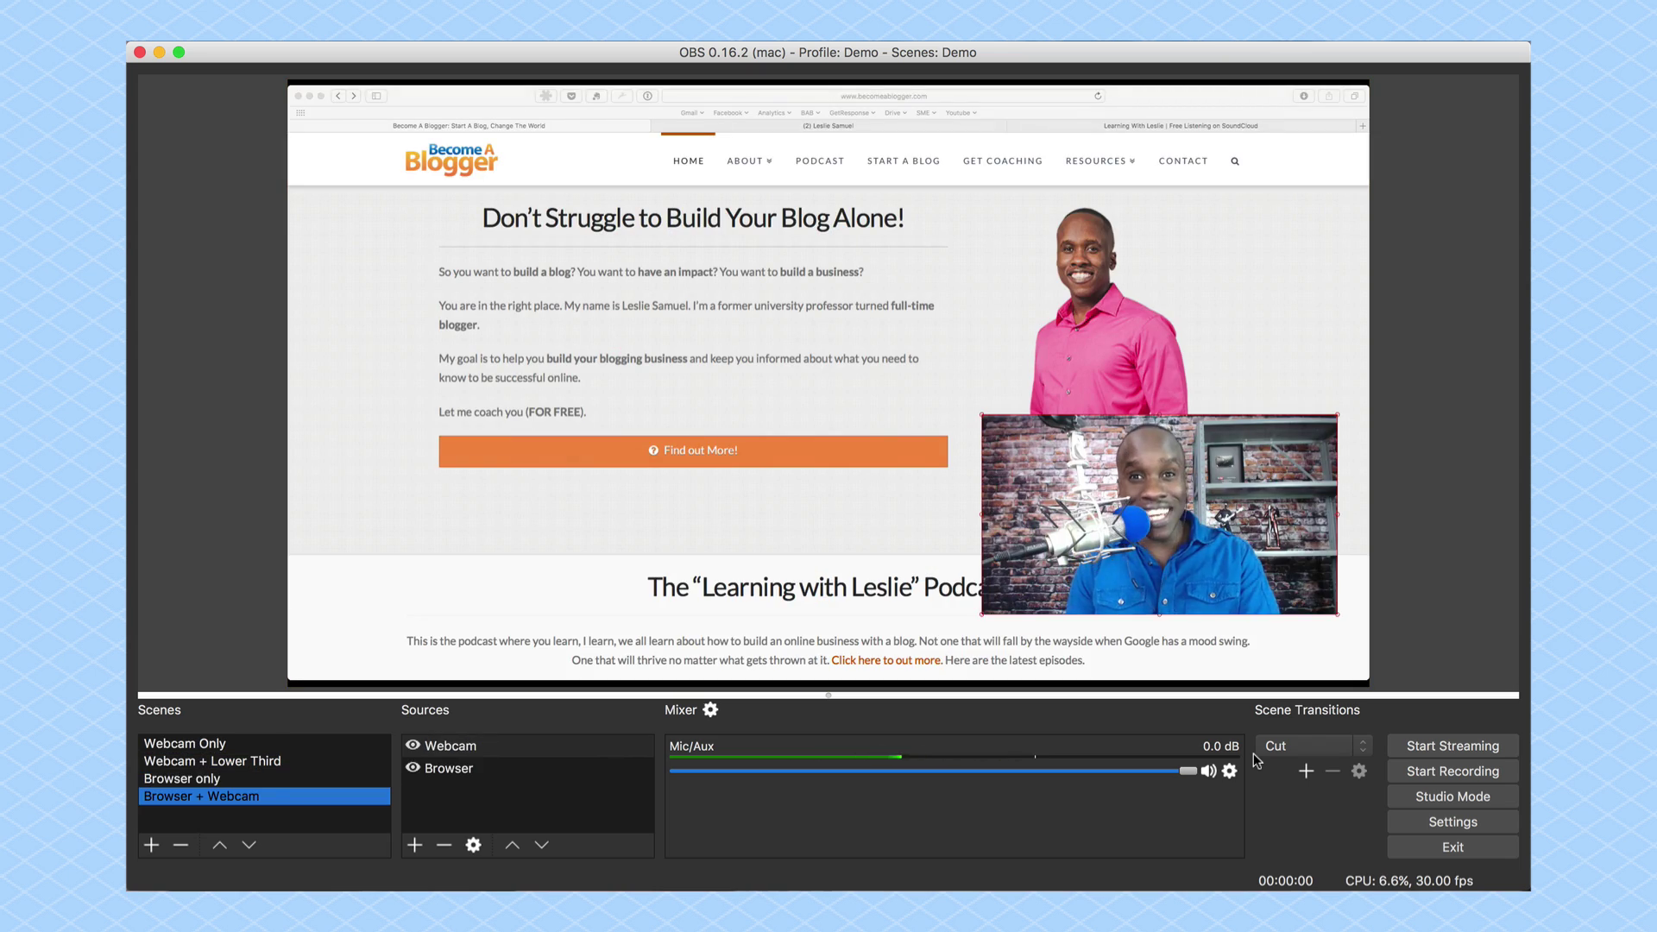
key(Up)
key(Up)
key(Up)
key(Down)
key(Down)
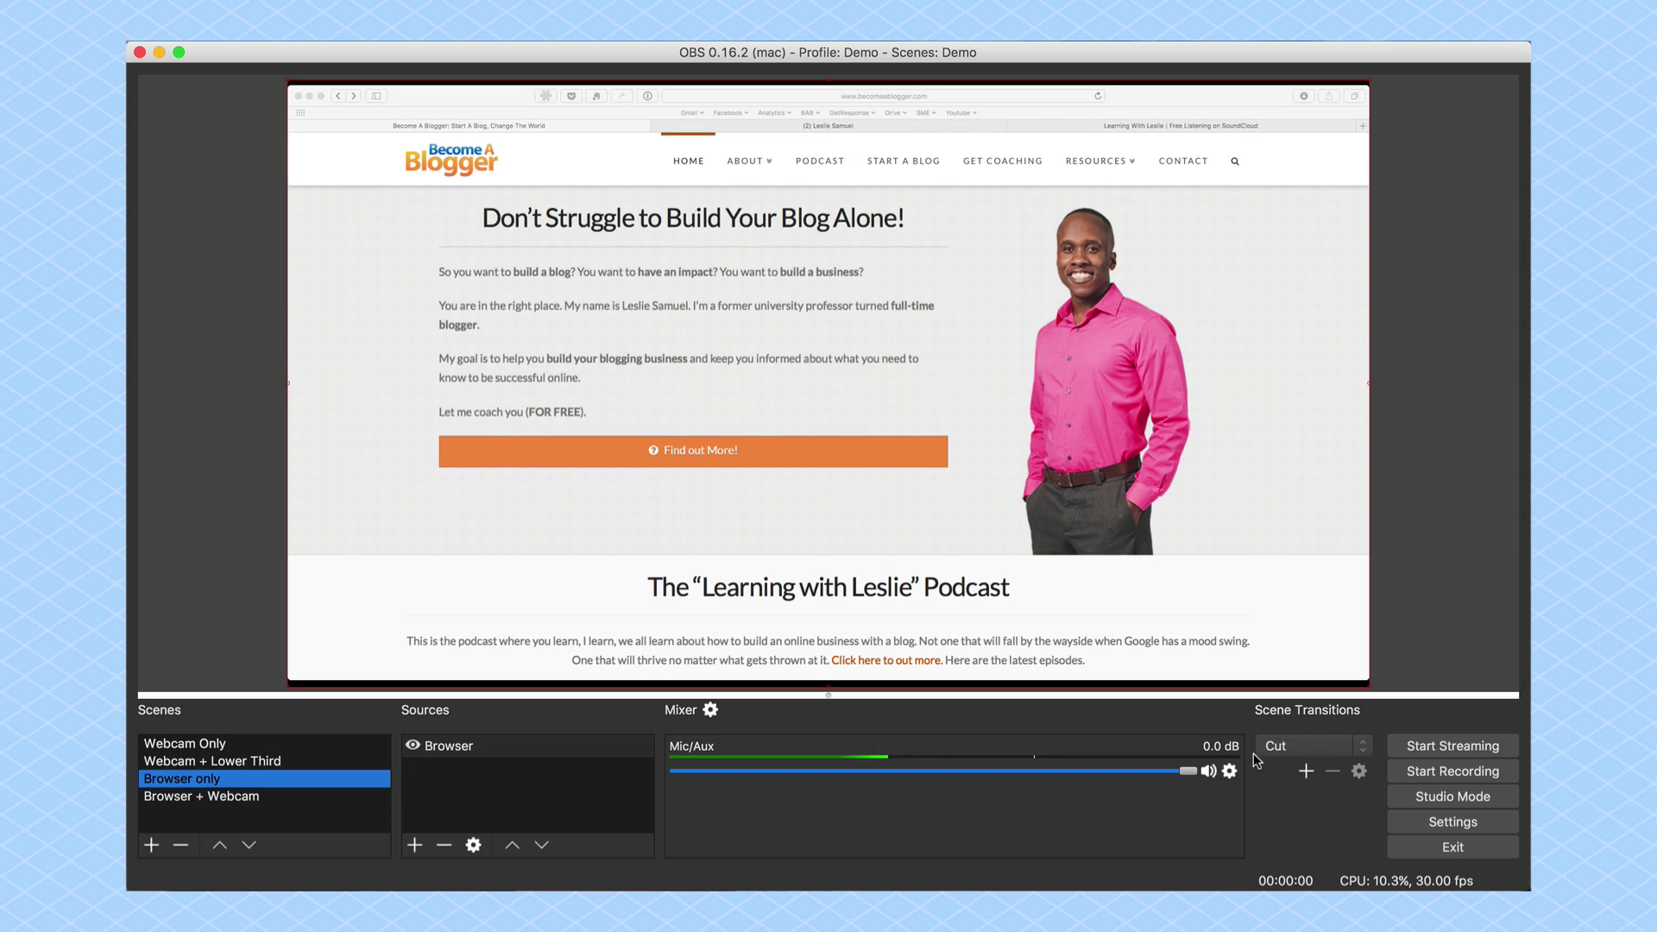
key(Up)
key(Up)
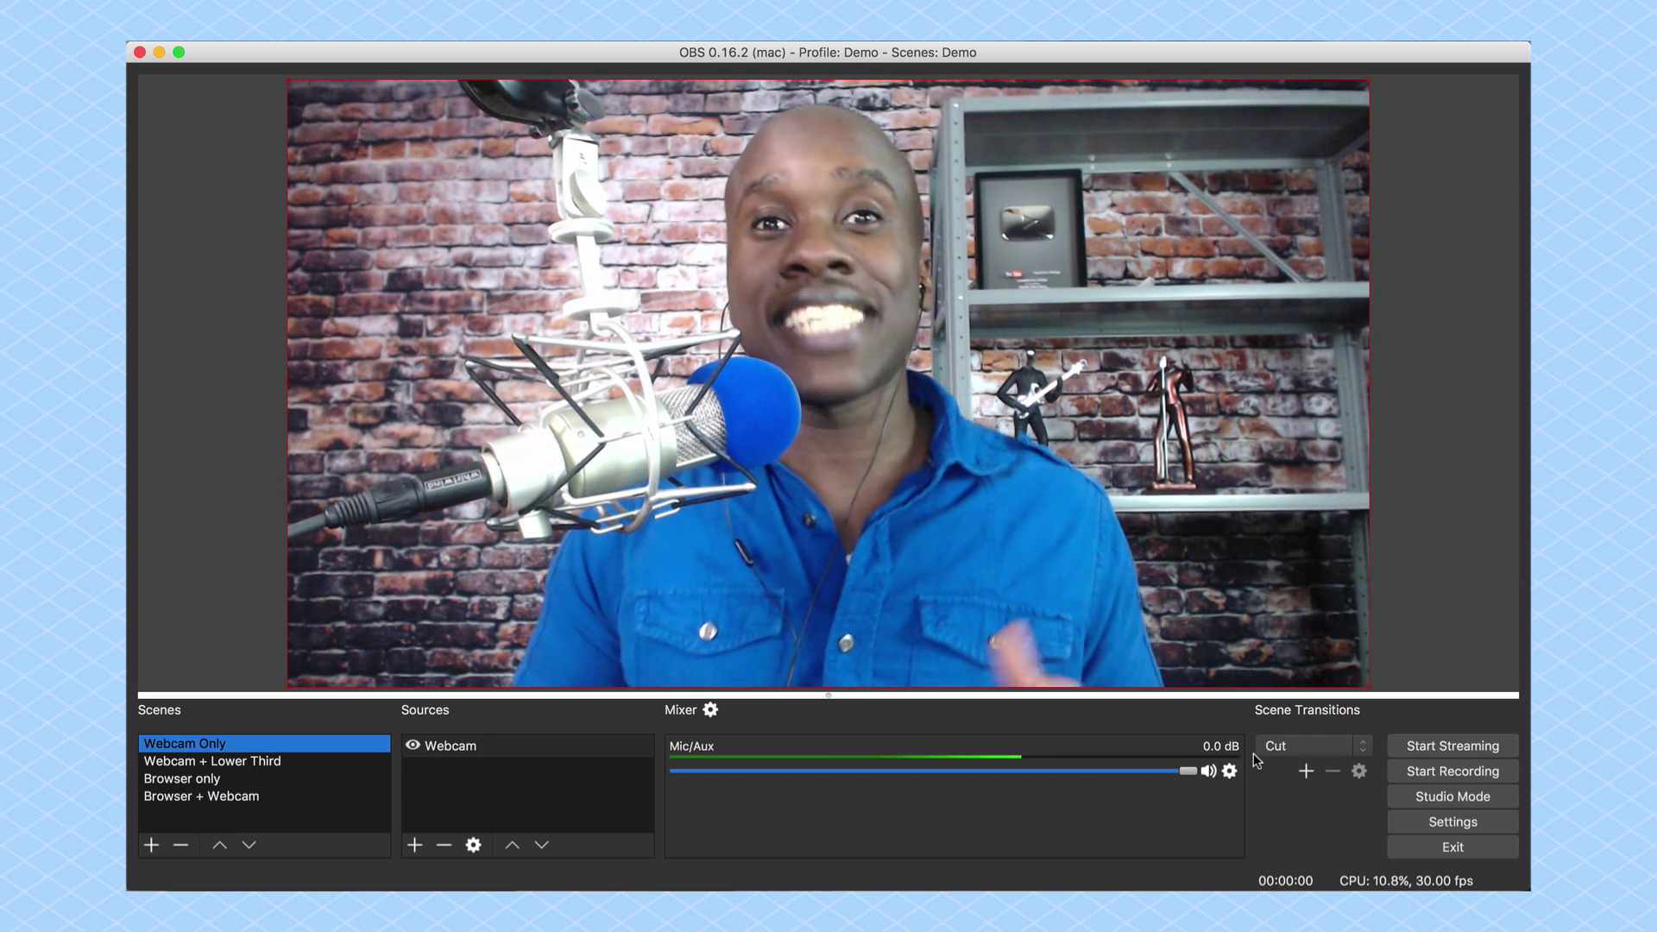